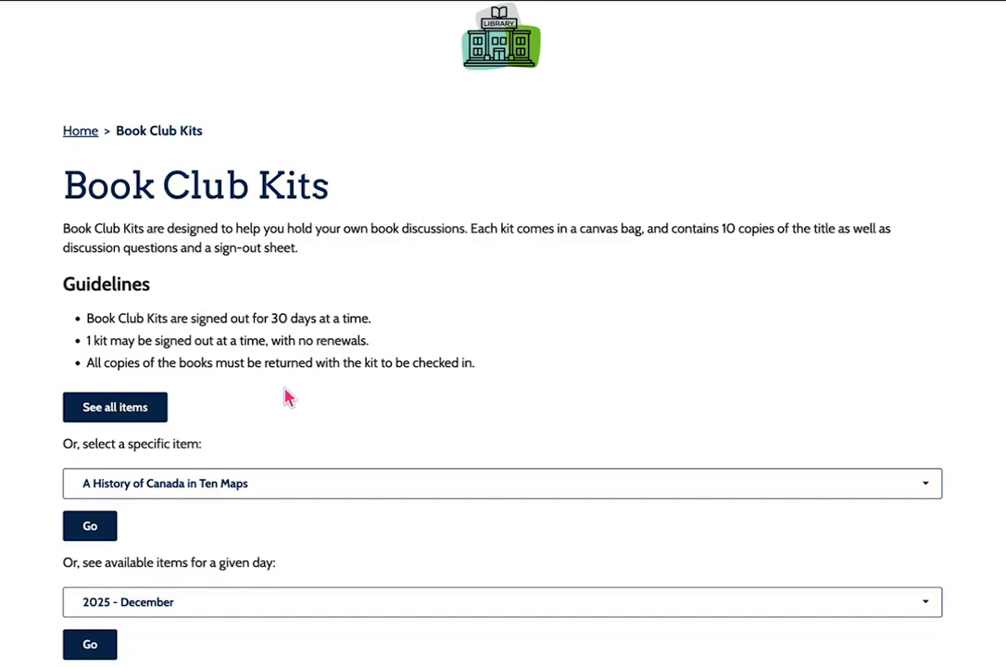
Browse the list of all book club kits and expand the full description of A History of Canada in Ten Maps
scroll(285, 397, "down", 1)
scroll(286, 396, "down", 1)
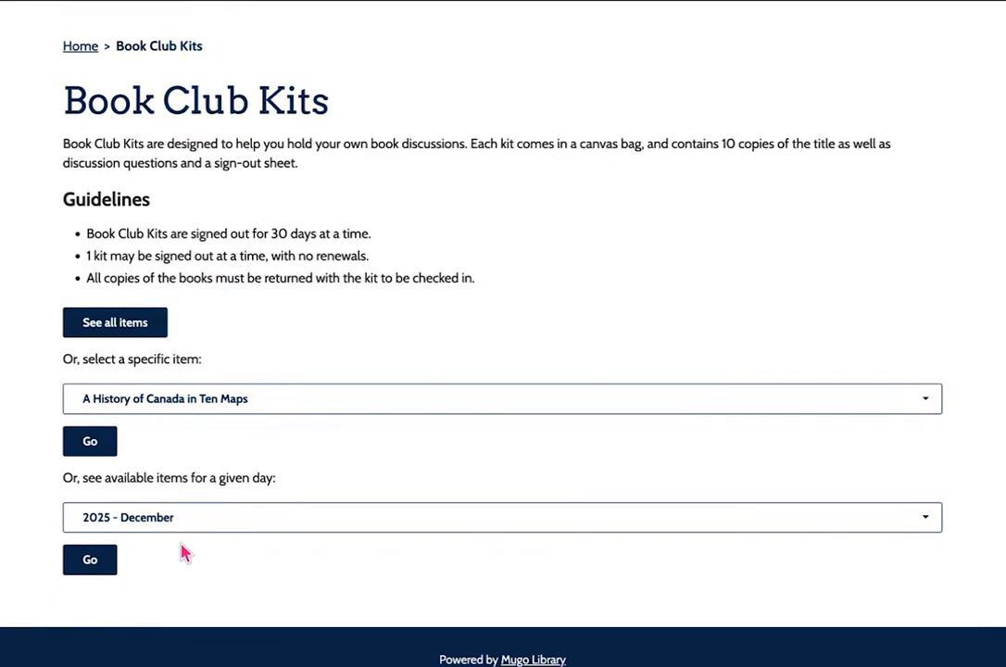
left_click(125, 325)
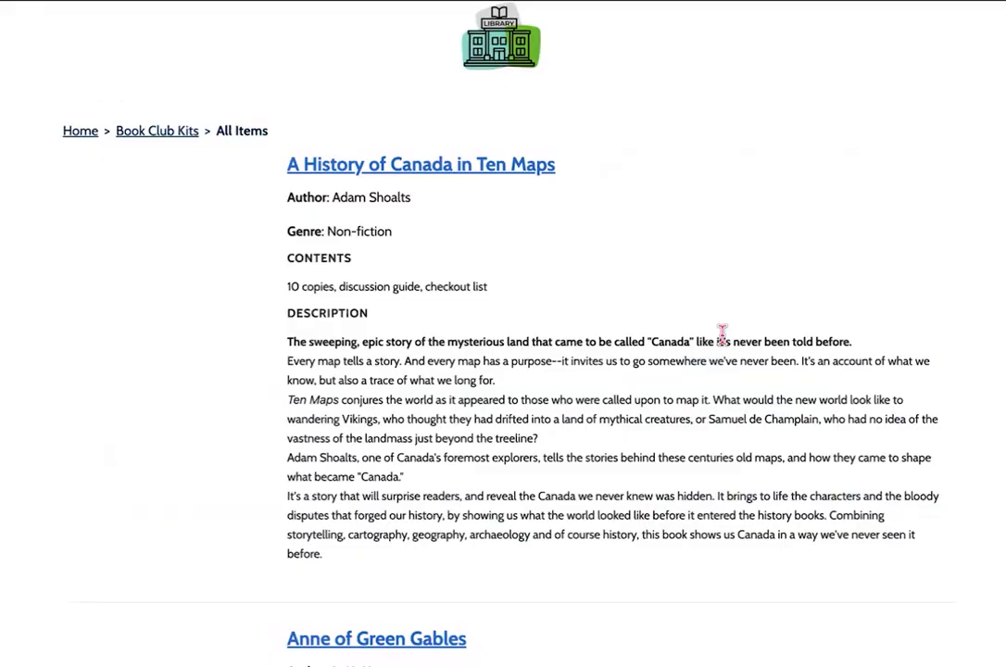
scroll(722, 335, "down", 5)
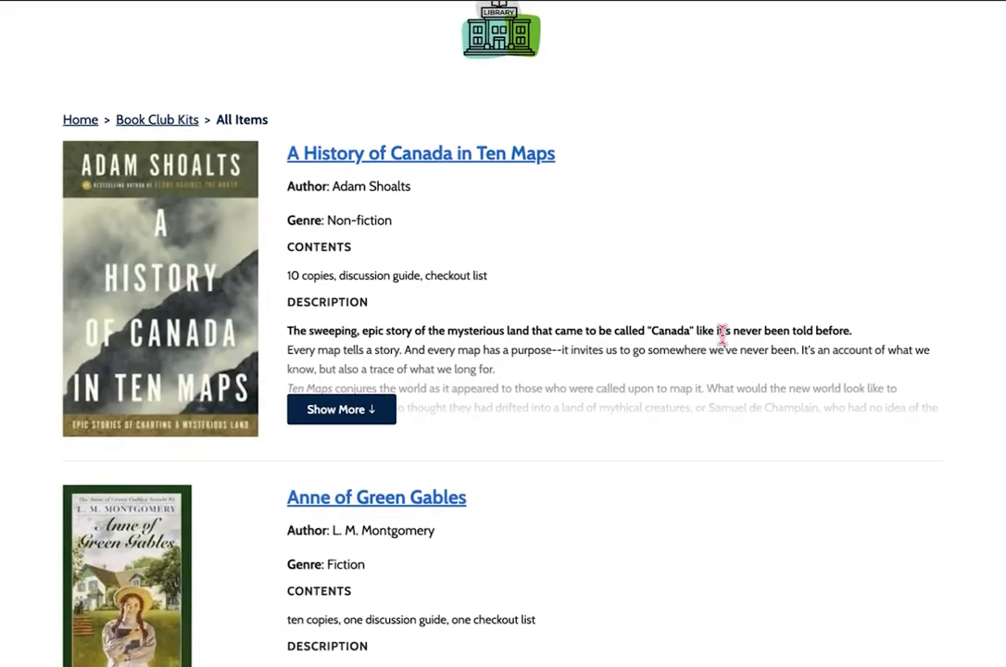
scroll(725, 345, "down", 5)
scroll(725, 346, "down", 15)
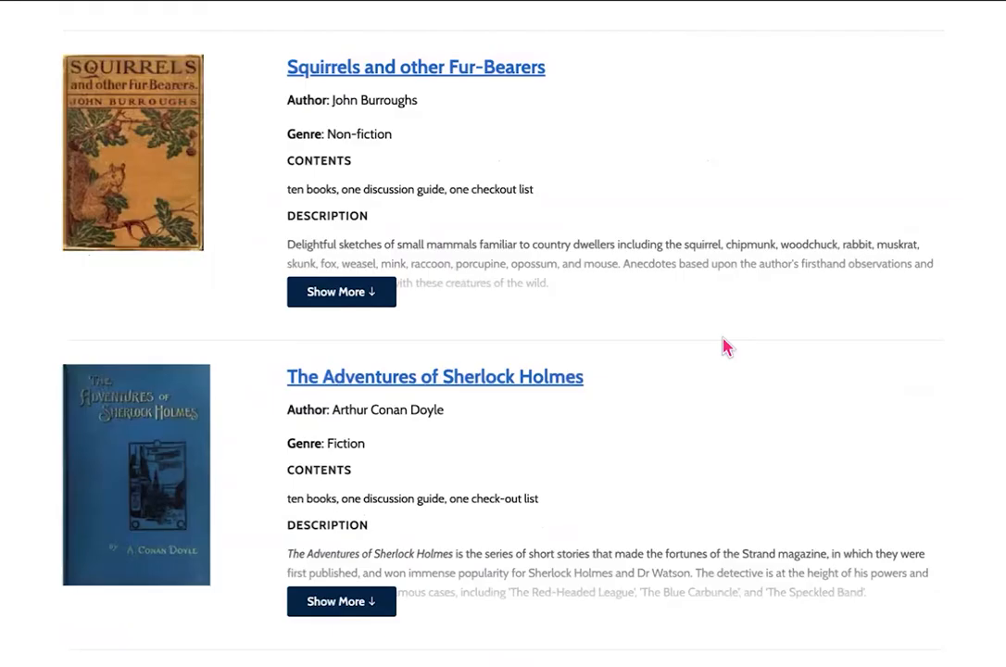
scroll(724, 345, "down", 6)
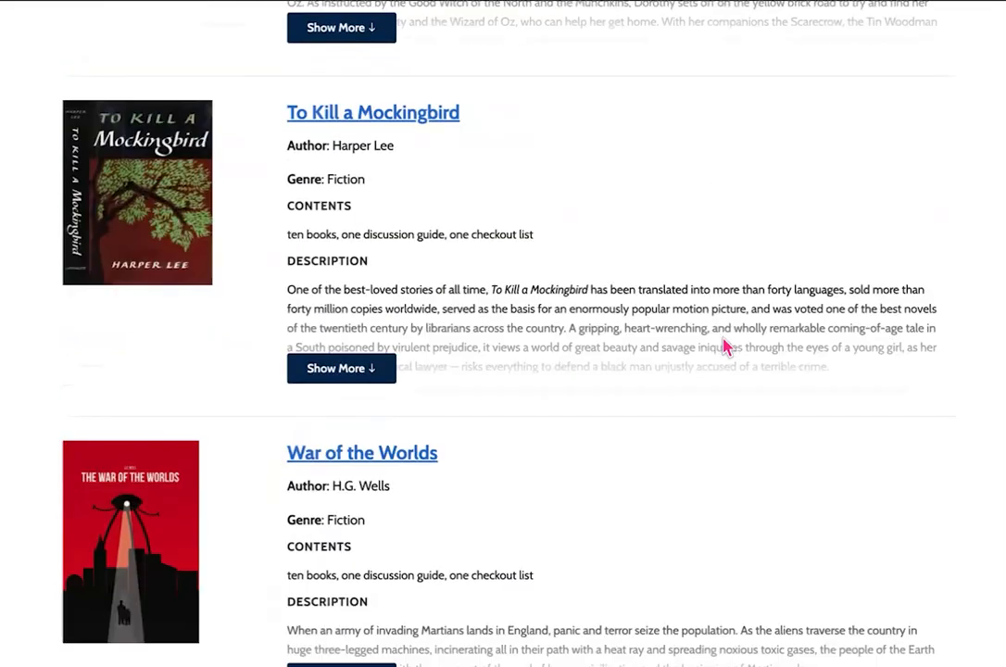
scroll(723, 348, "up", 15)
scroll(722, 348, "up", 15)
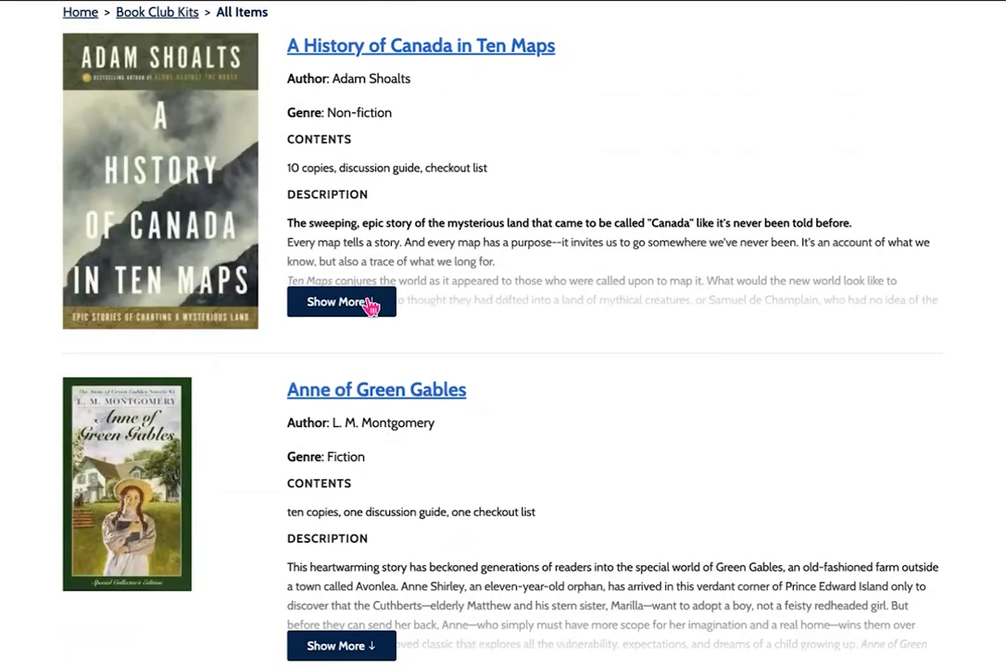
left_click(368, 303)
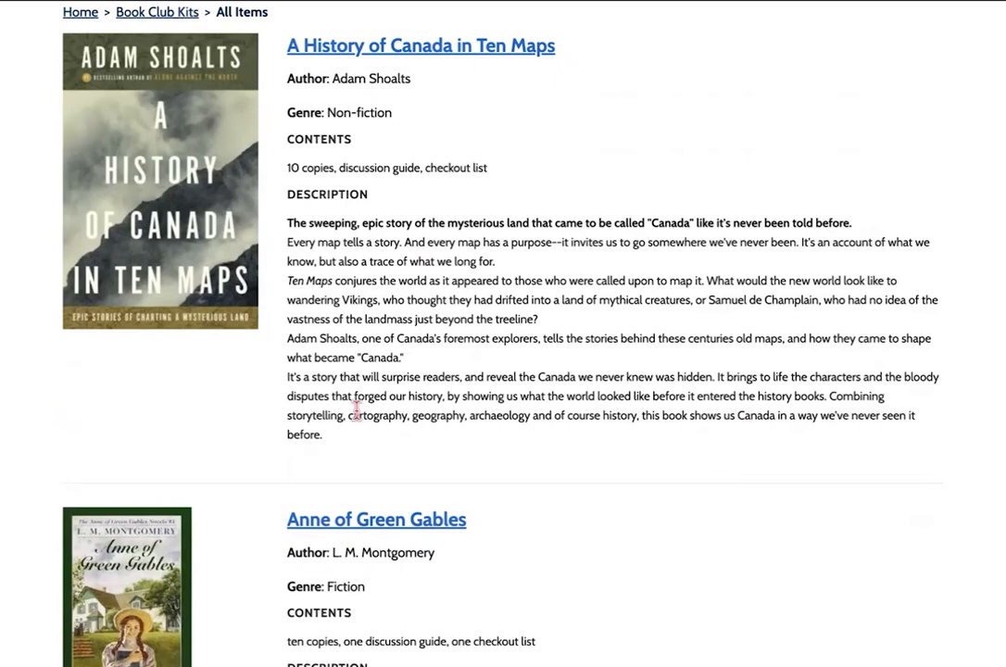
scroll(314, 139, "up", 3)
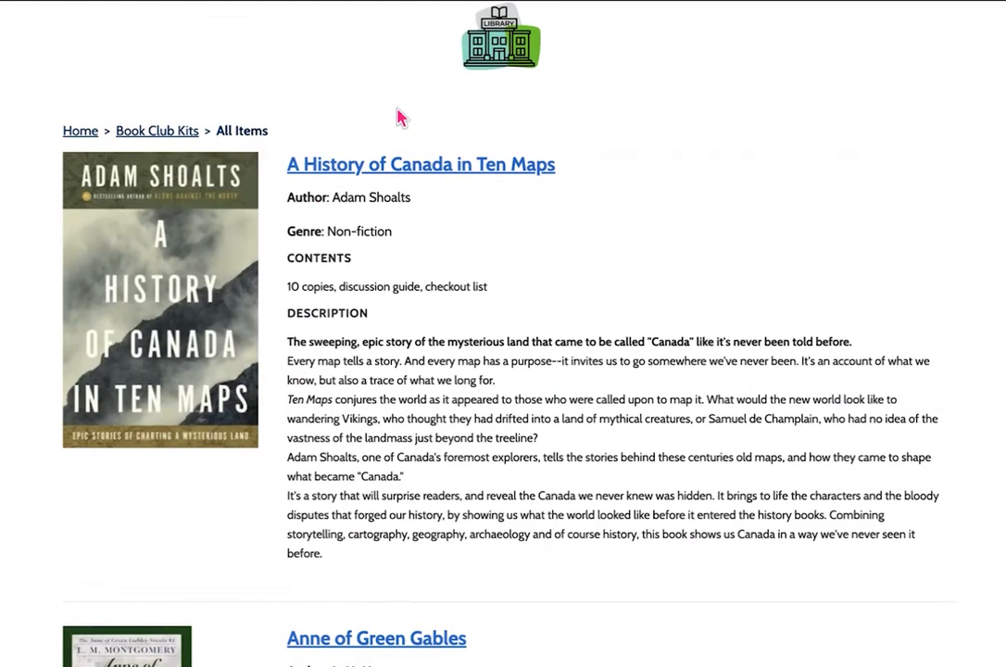
Open the A History of Canada in Ten Maps kit and start a booking request for pickup on December 18, 2025
left_click(405, 176)
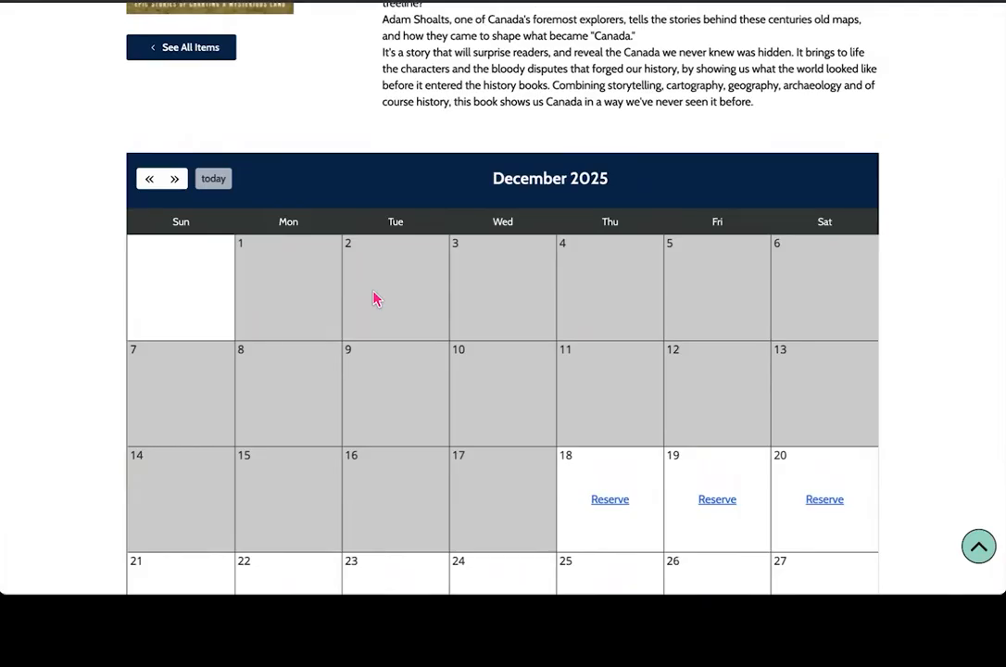
scroll(374, 299, "down", 3)
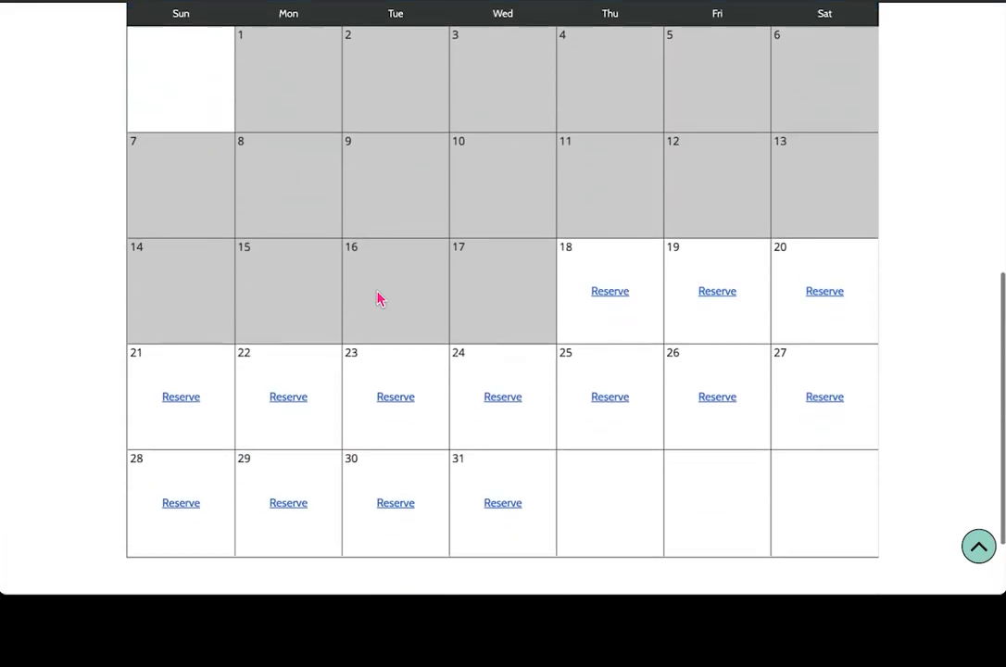
left_click(616, 294)
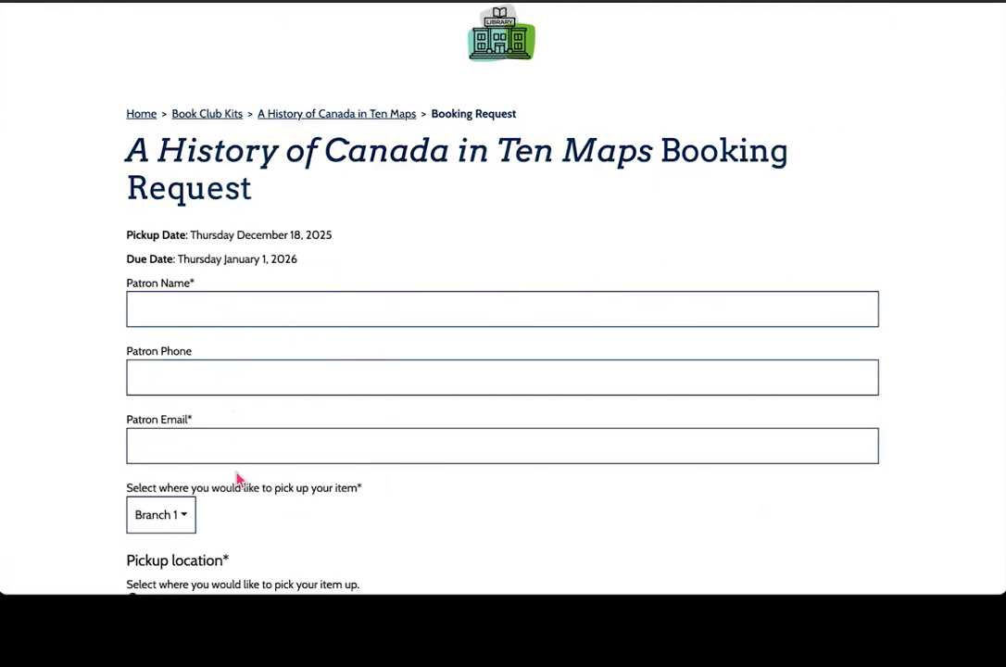
Review the booking request form's fields and set the pickup branch to Branch 2
scroll(238, 478, "down", 2)
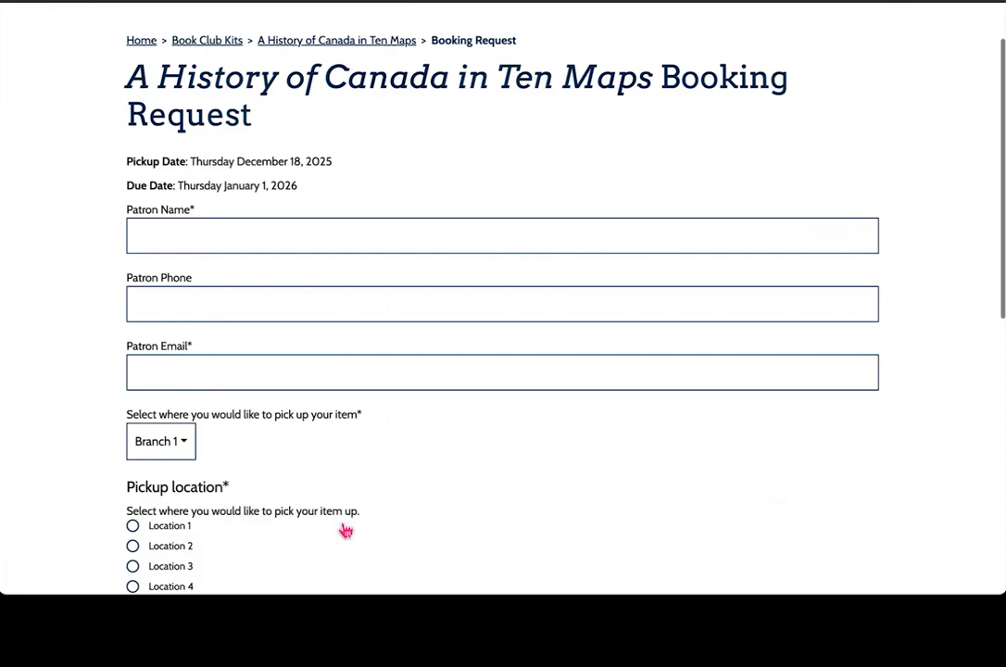
scroll(345, 530, "down", 2)
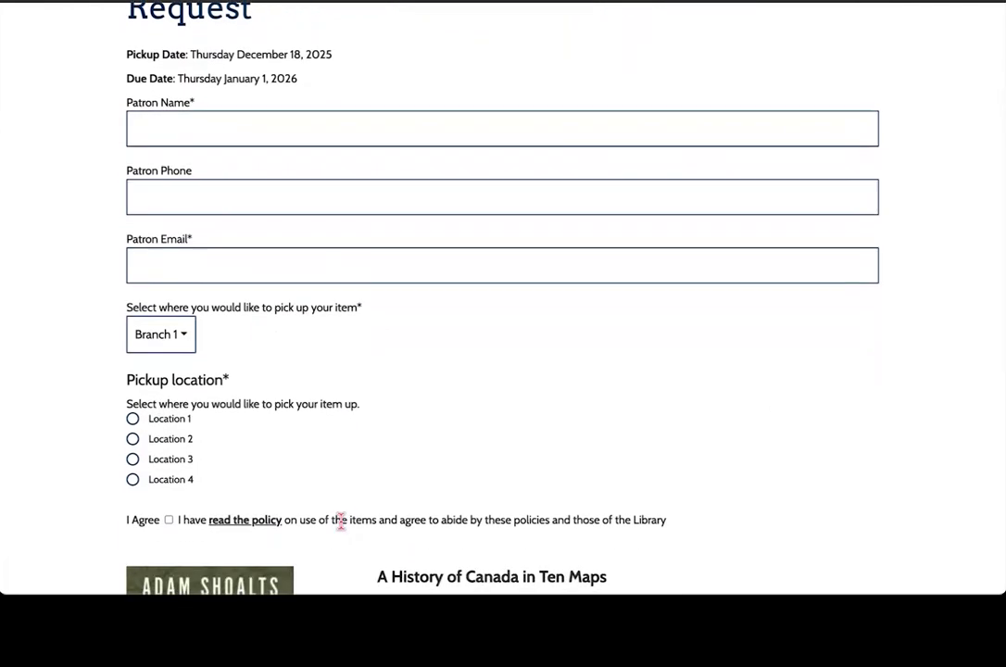
scroll(340, 521, "down", 1)
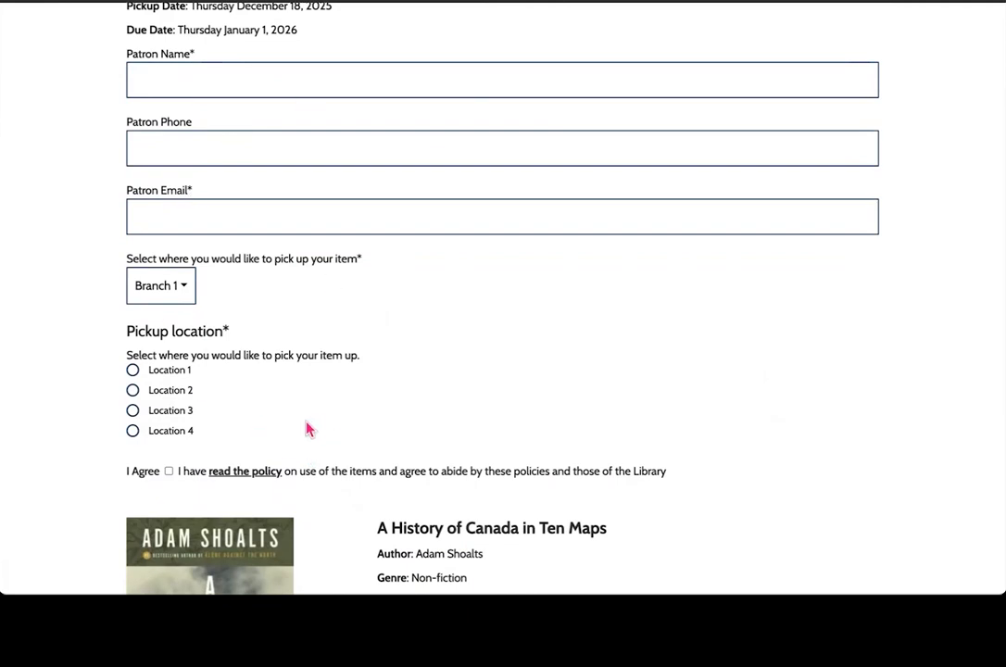
scroll(312, 426, "up", 5)
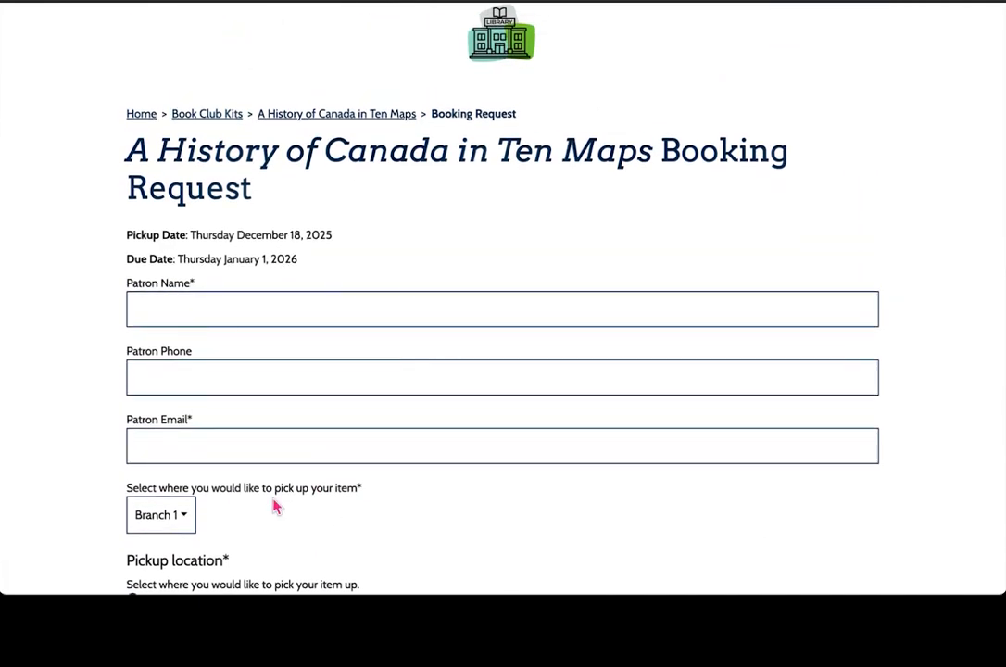
scroll(276, 505, "down", 2)
scroll(276, 505, "down", 2)
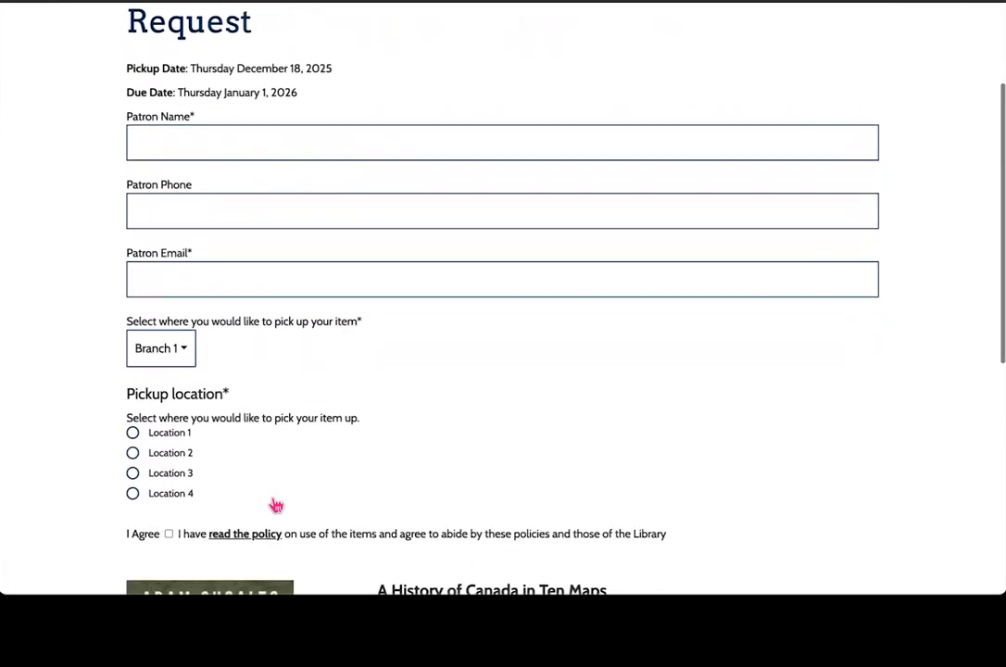
left_click(185, 323)
left_click(196, 396)
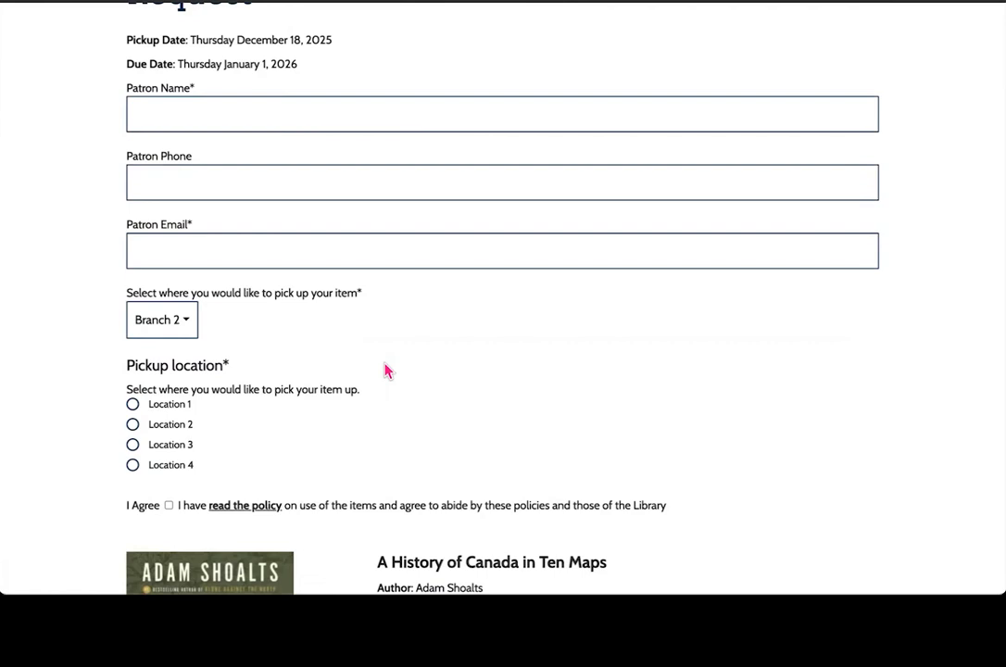
scroll(387, 371, "down", 5)
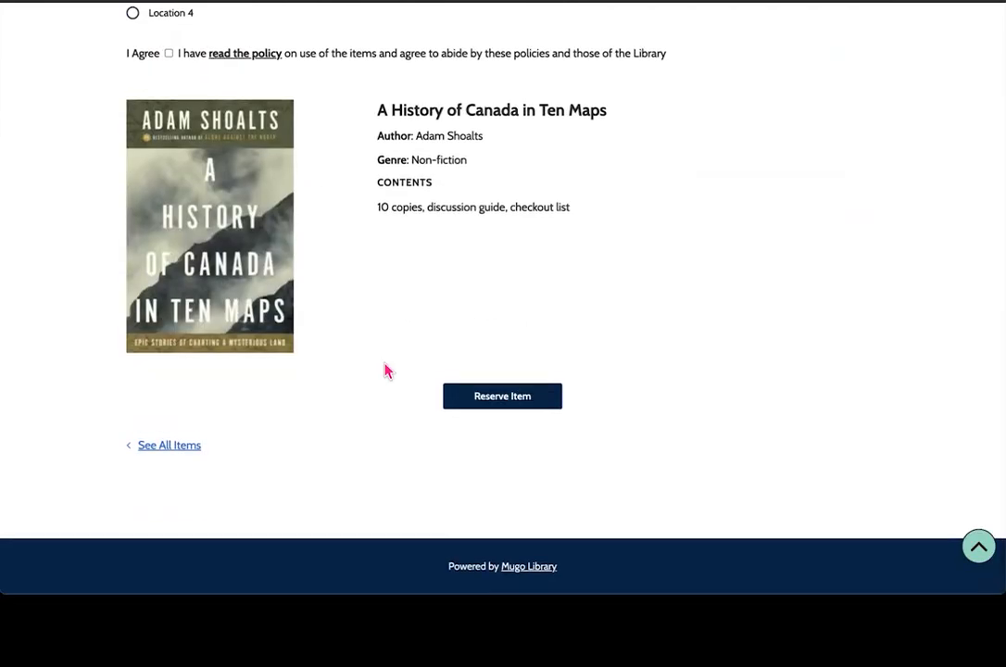
scroll(472, 380, "up", 5)
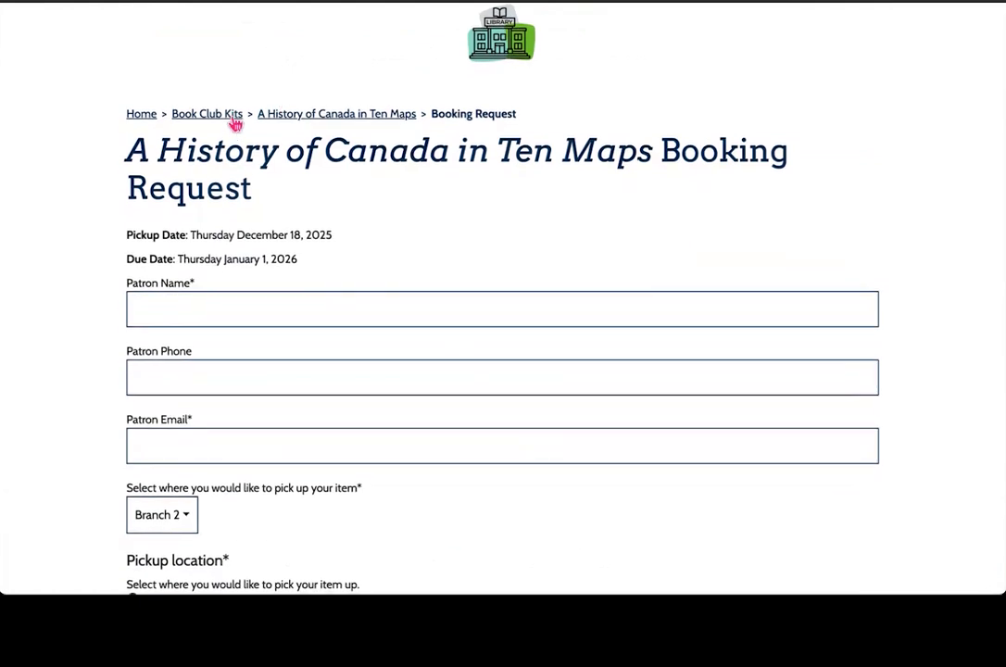
Return to the Book Club Kits page and search the specific-item choices for "jane", then clear the search and close the choices
left_click(234, 112)
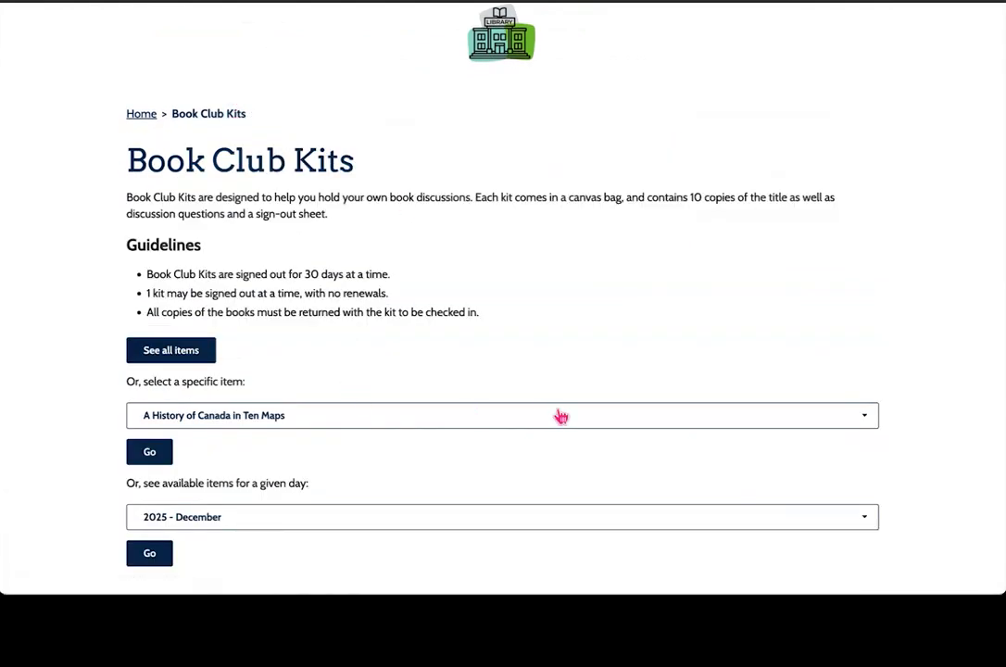
scroll(849, 426, "down", 1)
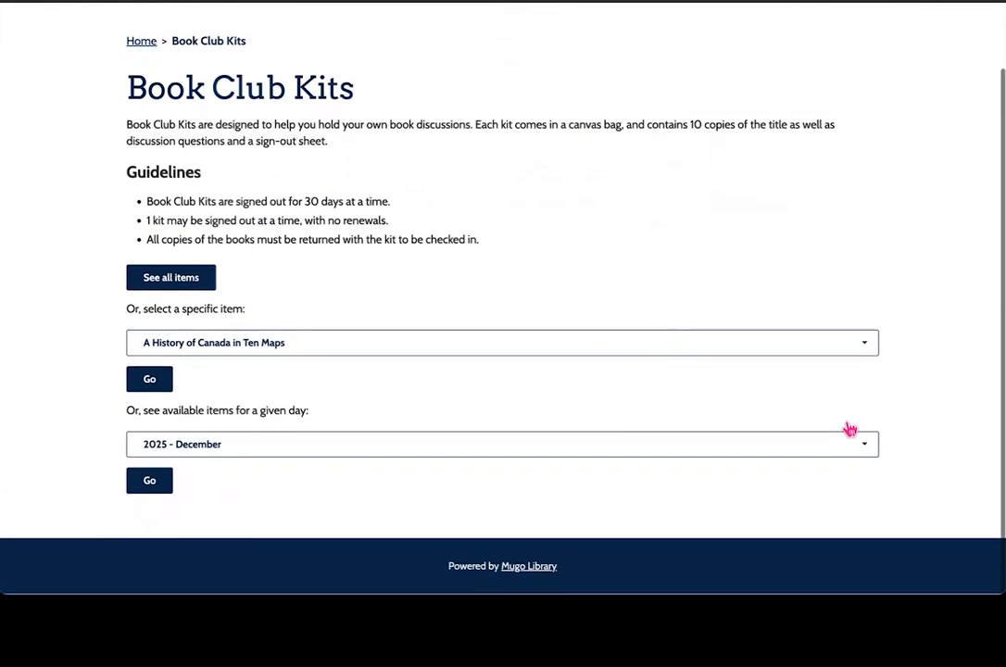
left_click(867, 350)
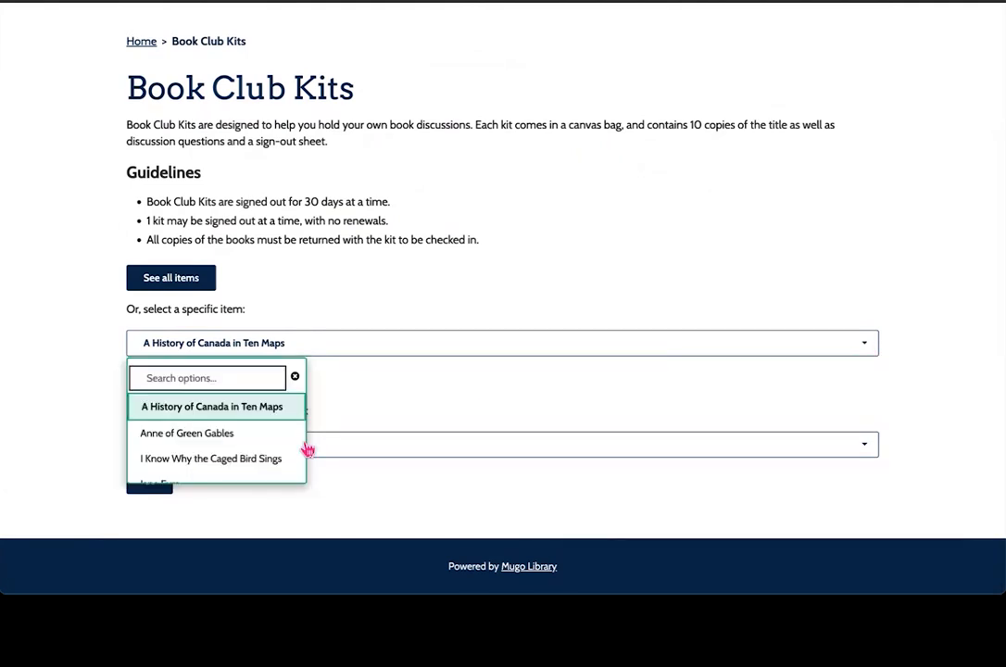
scroll(261, 435, "down", 3)
scroll(261, 435, "down", 3)
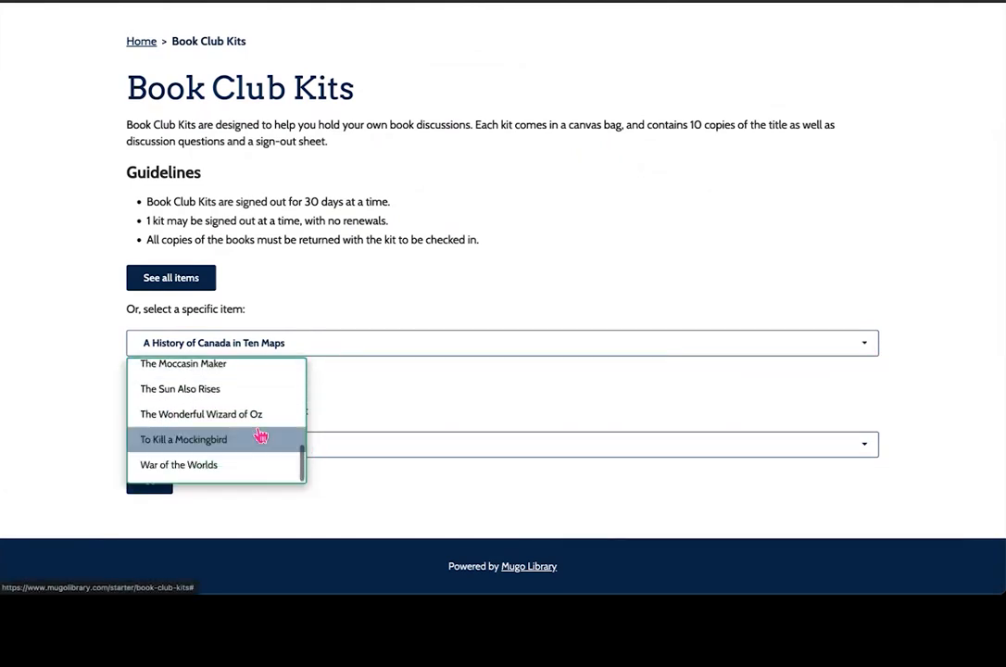
scroll(243, 479, "up", 8)
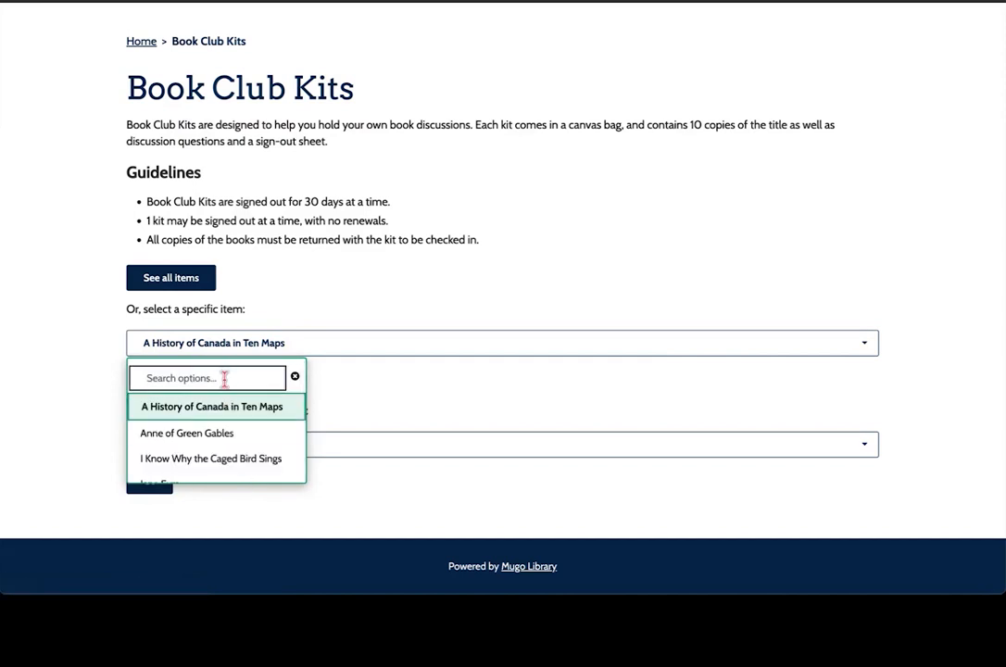
type("jane")
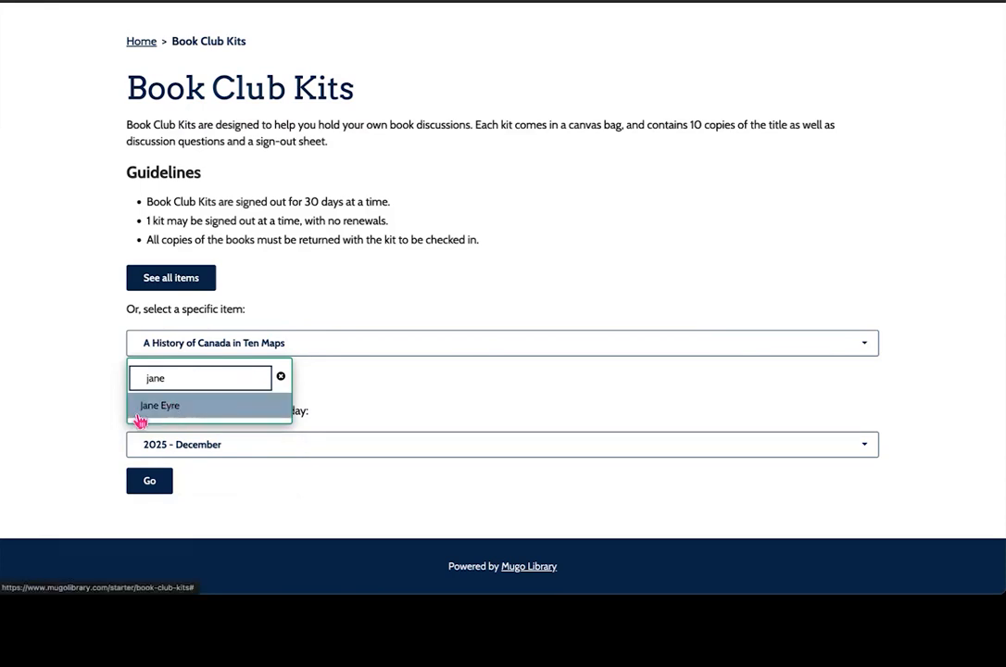
left_click(282, 380)
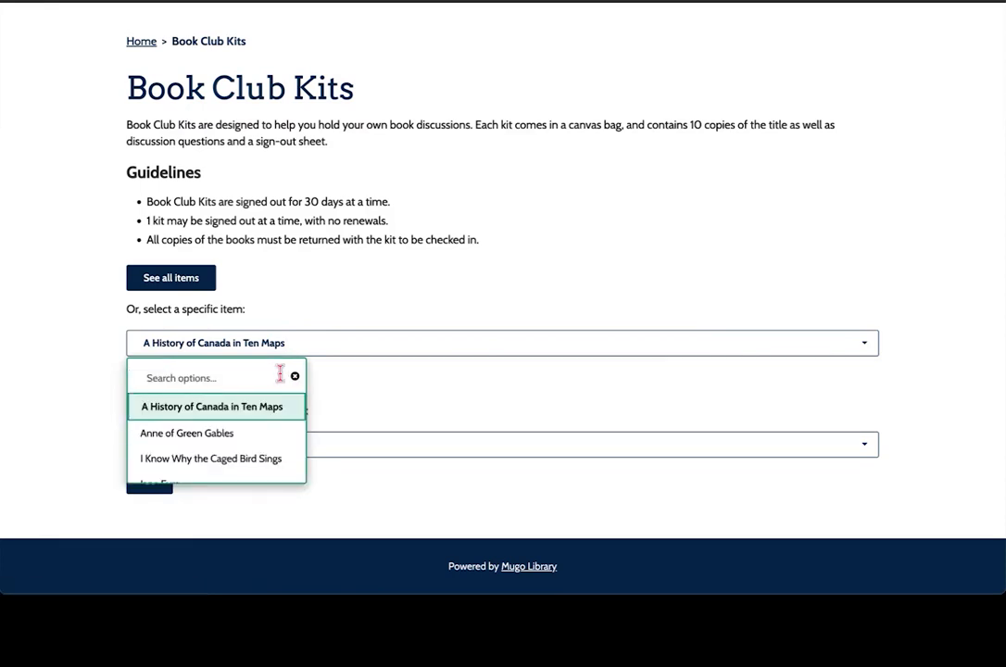
left_click(392, 379)
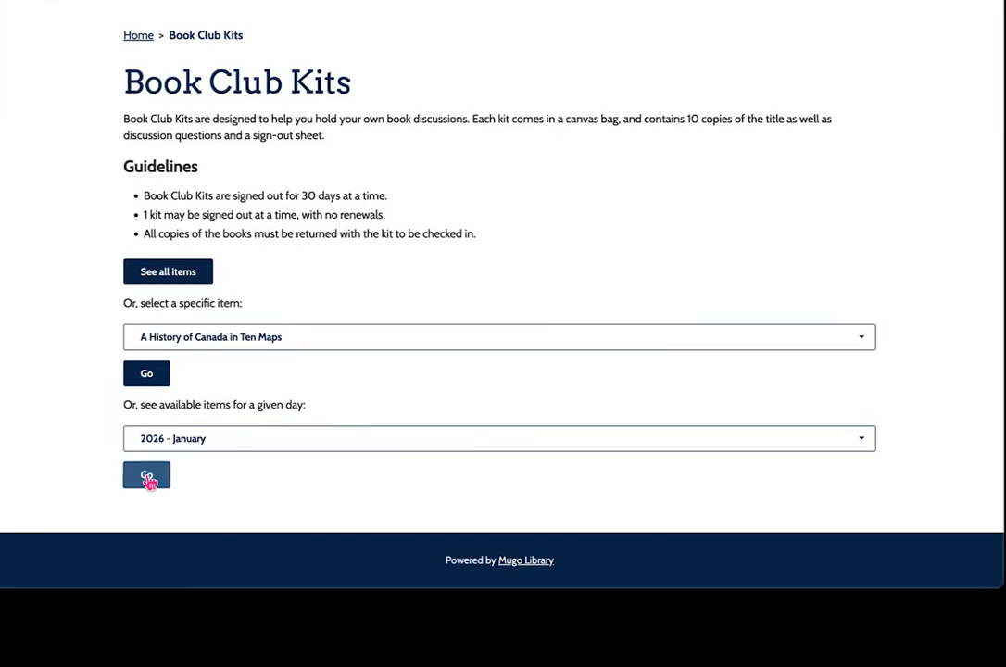
Show kit availability for January 2026 and view the items available on January 12, closing the list when done
left_click(146, 476)
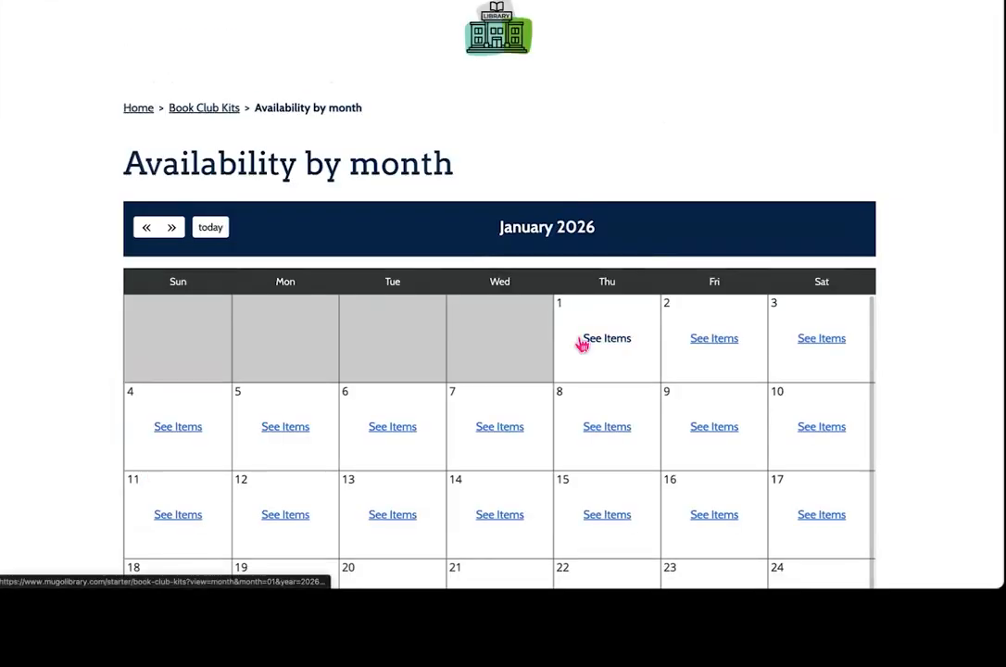
scroll(588, 460, "down", 3)
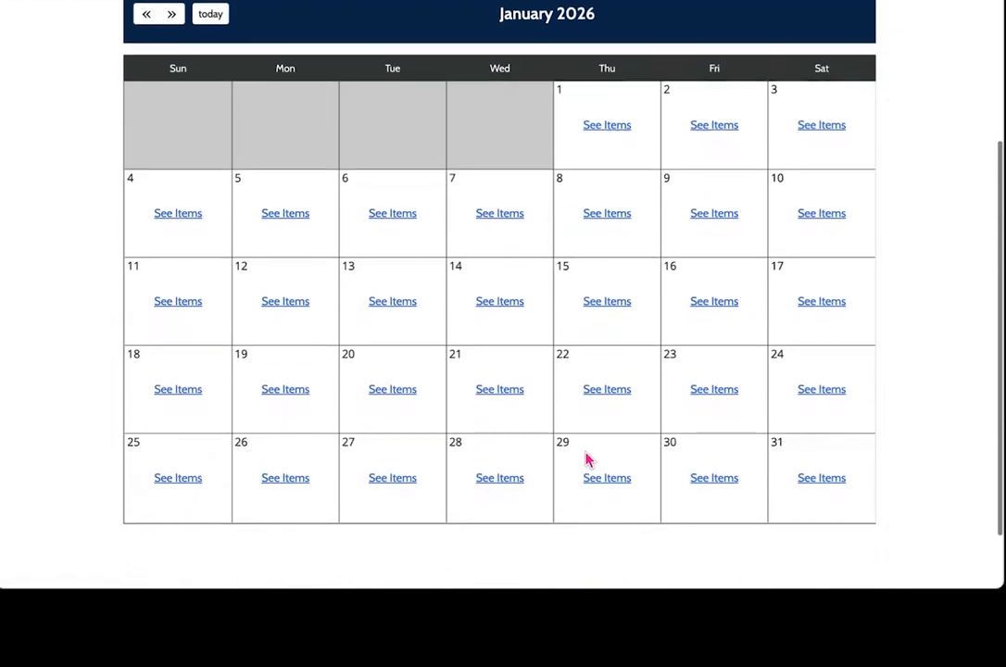
left_click(283, 312)
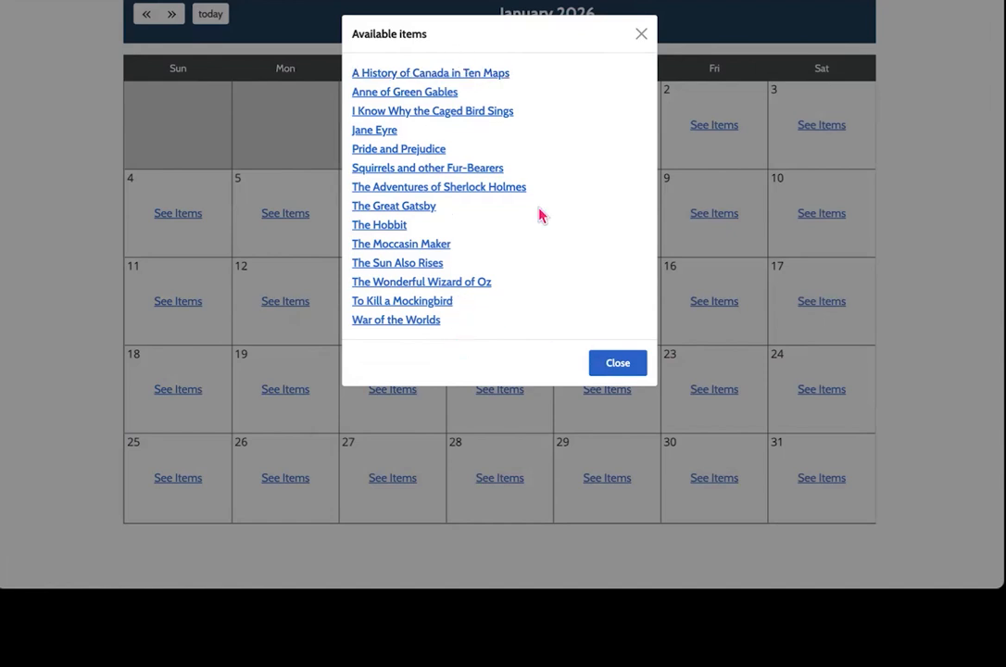
left_click(617, 366)
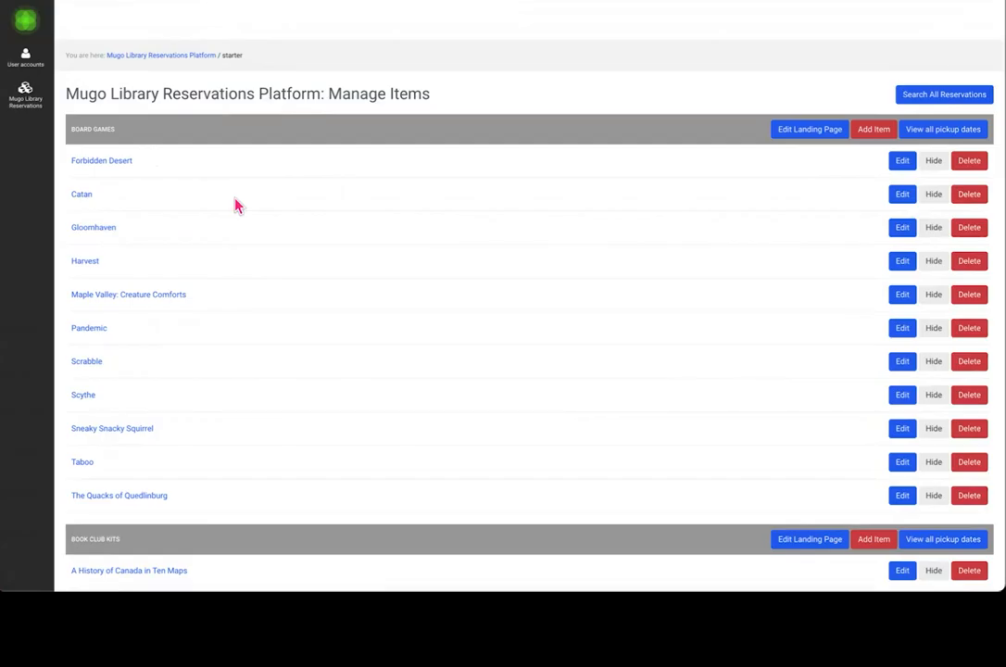
Switch to the reservations platform's Manage Items page and look through the Board Games, Book Club Kits and Cake Pans sections
scroll(235, 200, "down", 1)
scroll(235, 199, "up", 1)
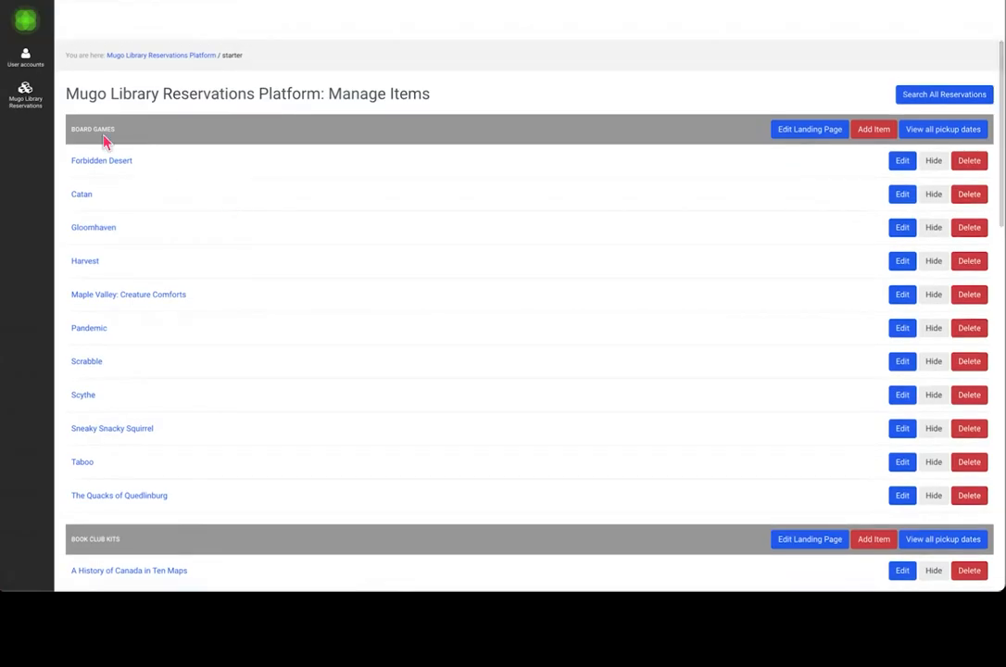
scroll(280, 355, "down", 8)
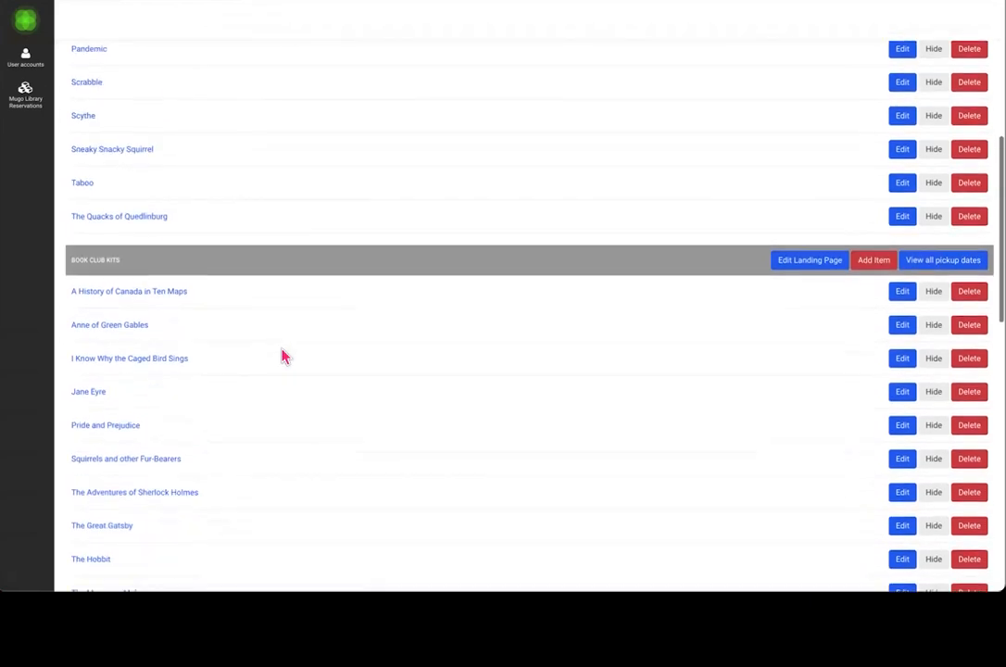
scroll(284, 356, "down", 4)
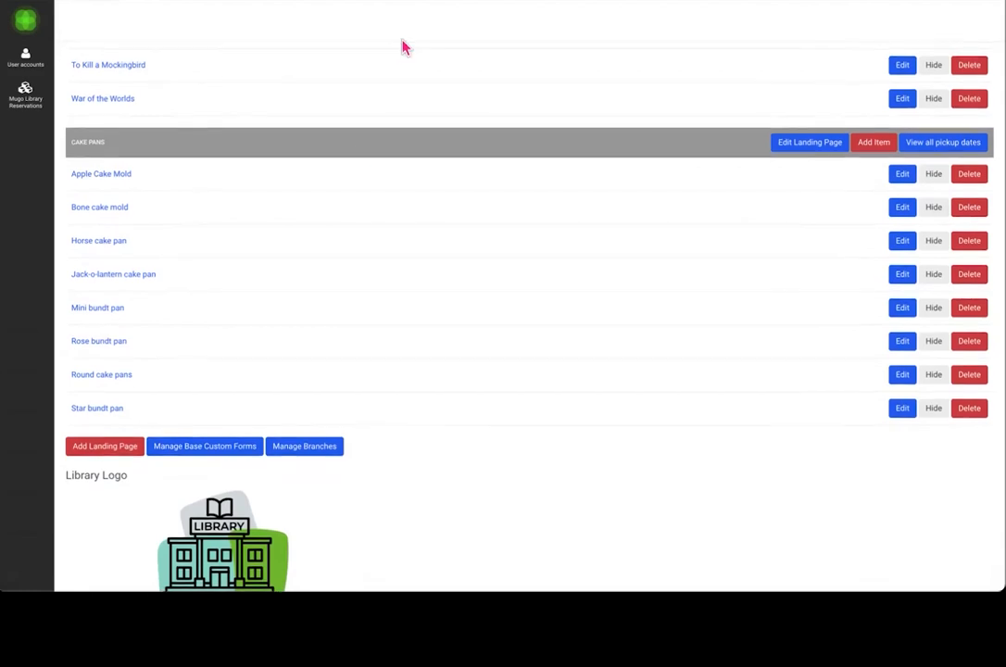
scroll(377, 340, "down", 1)
scroll(377, 343, "down", 3)
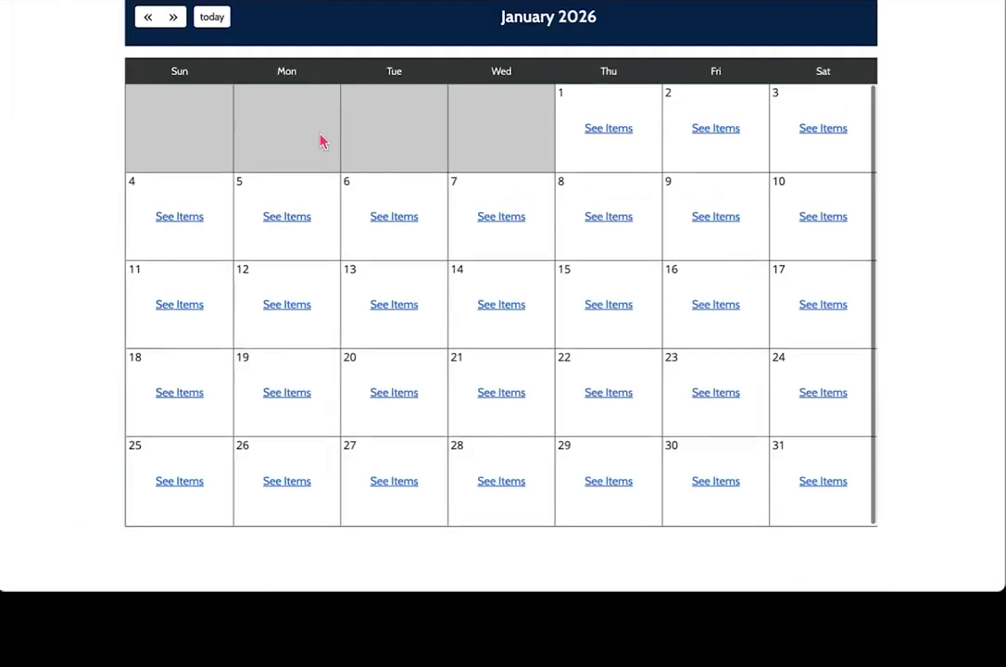
Open the branch management list and view the blank new-branch form, discarding its draft when done
scroll(321, 138, "up", 3)
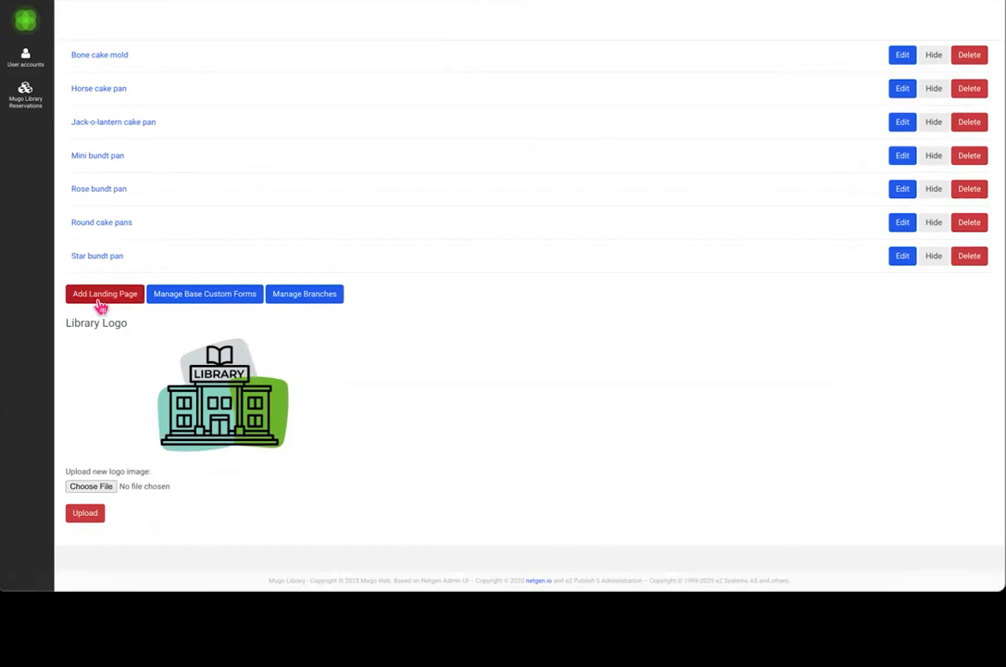
left_click(325, 307)
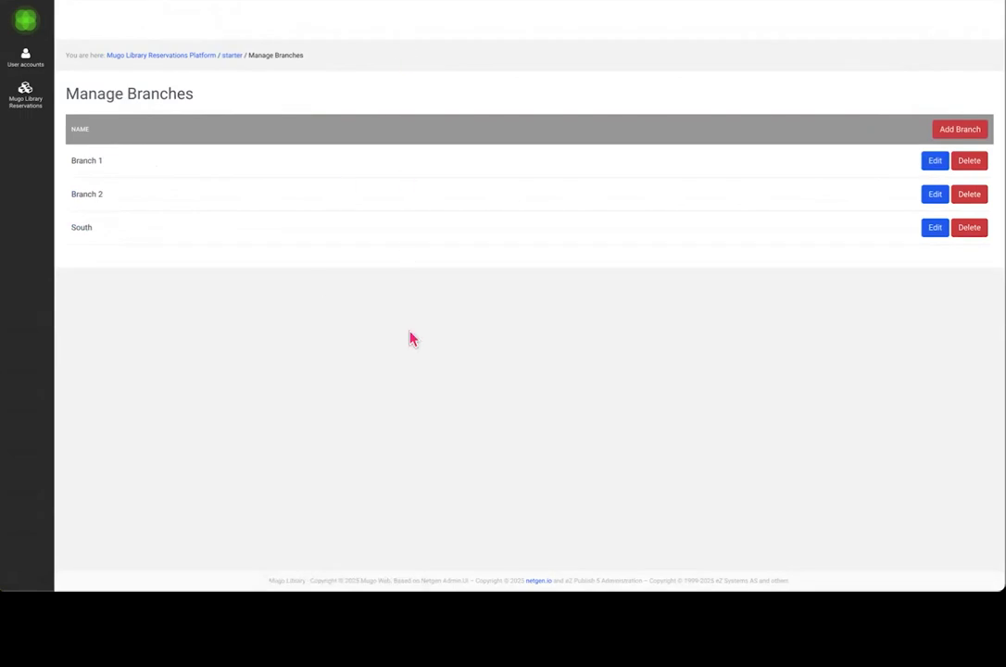
left_click(952, 134)
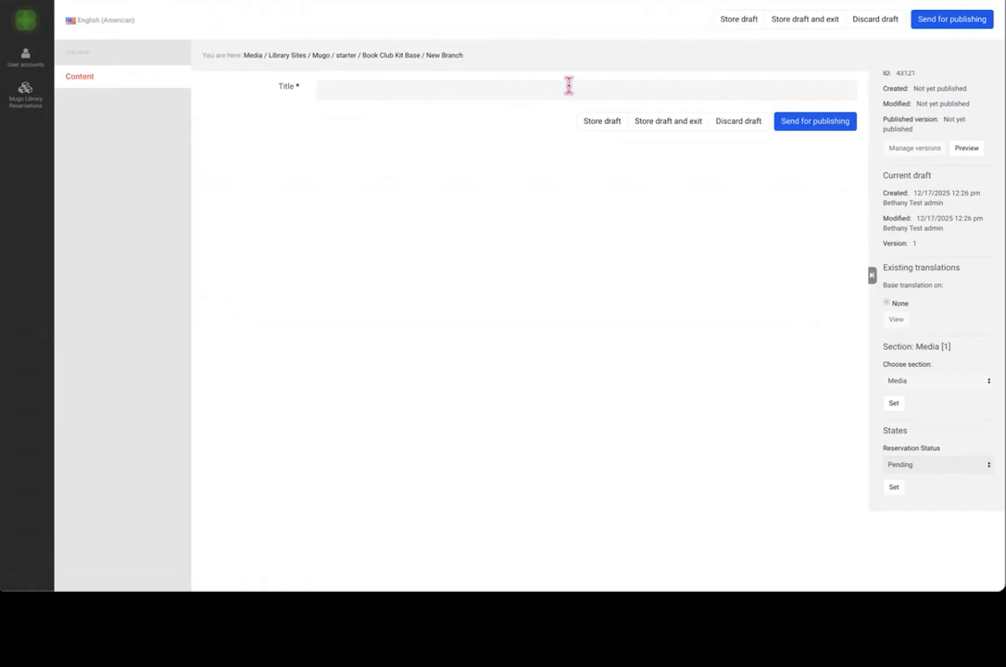
left_click(873, 20)
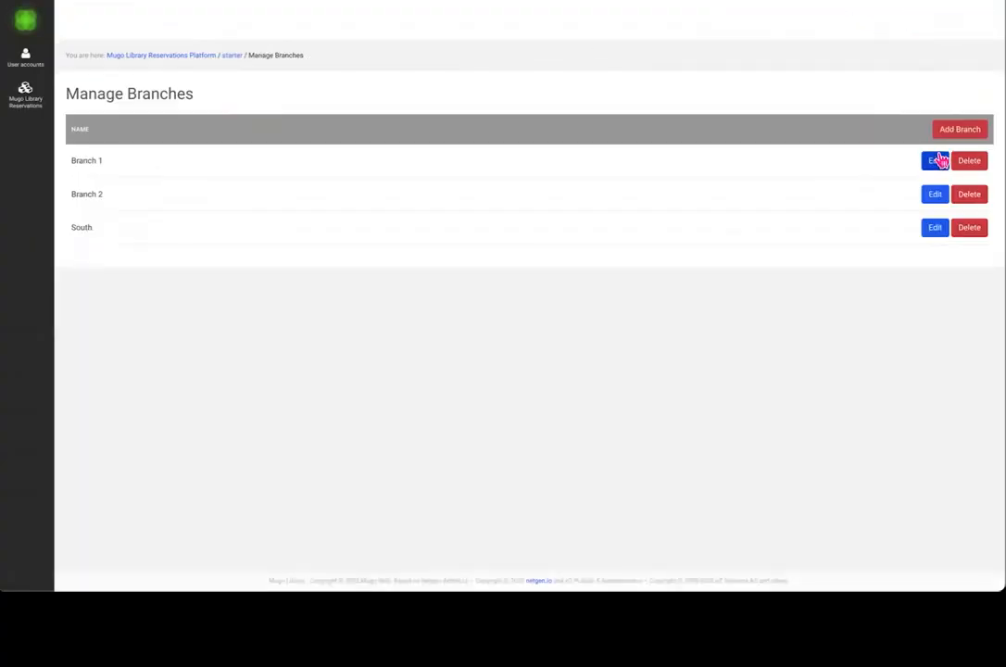
Return to the starter site's item list and open the list of base custom forms
left_click(234, 56)
scroll(329, 407, "down", 5)
scroll(330, 406, "down", 8)
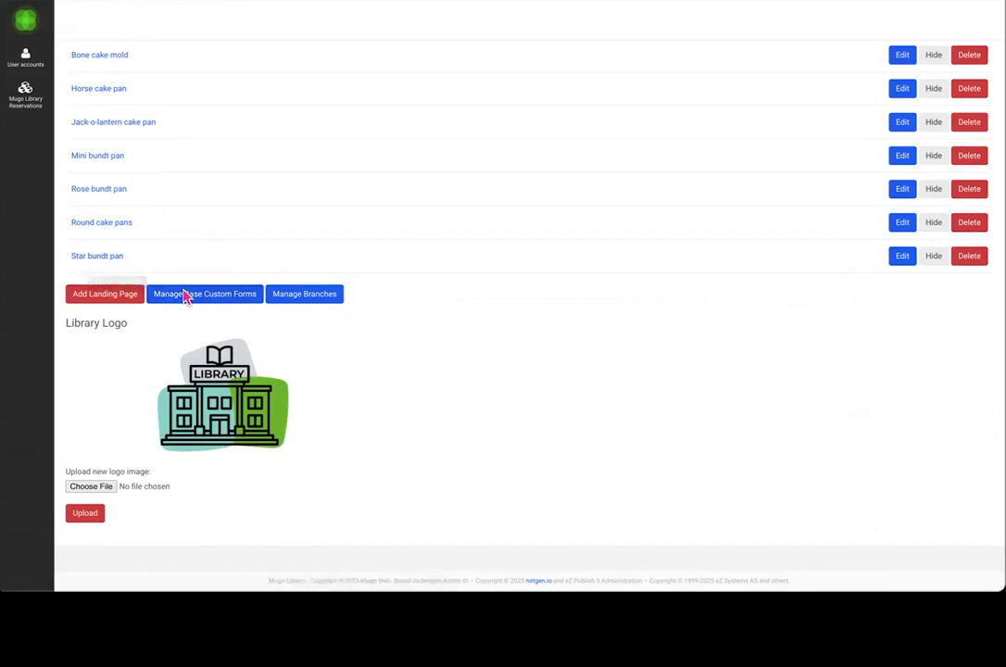
left_click(201, 306)
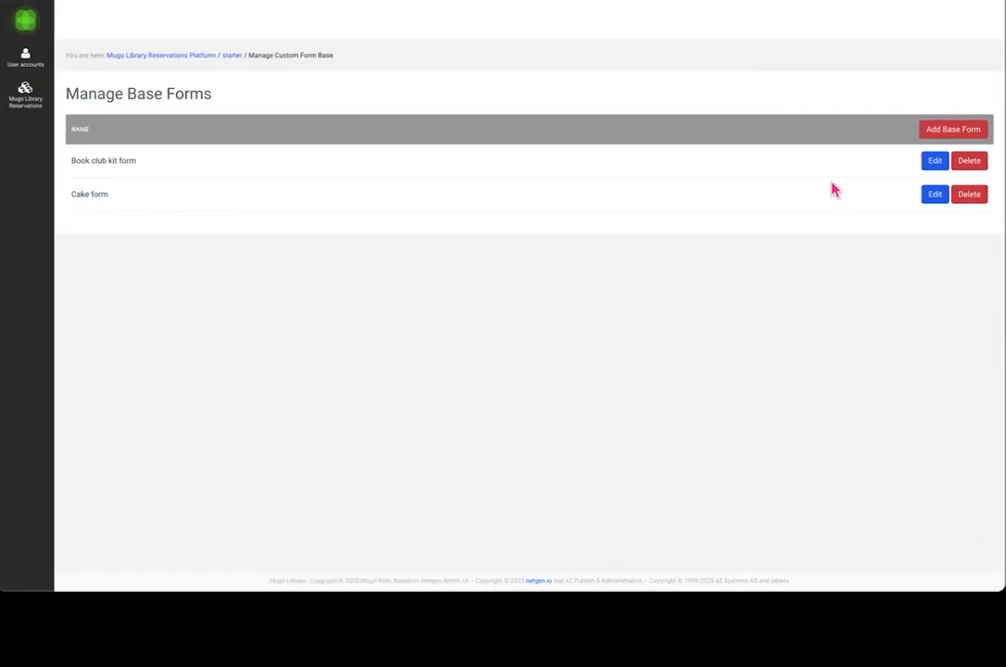
Start a new base form, add one field and view its field type options, then discard the draft
left_click(952, 133)
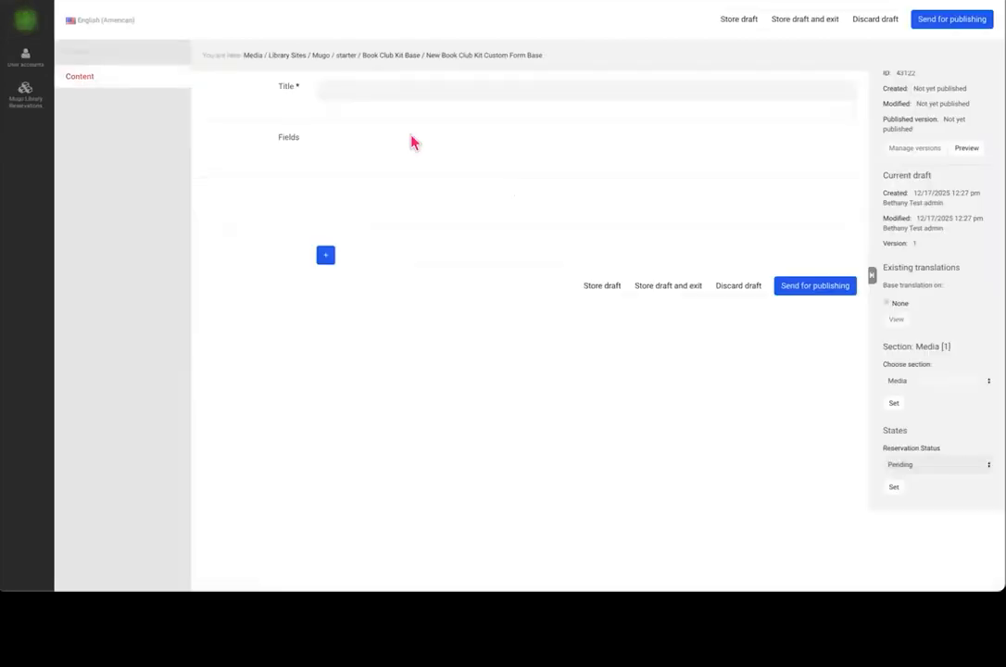
left_click(325, 256)
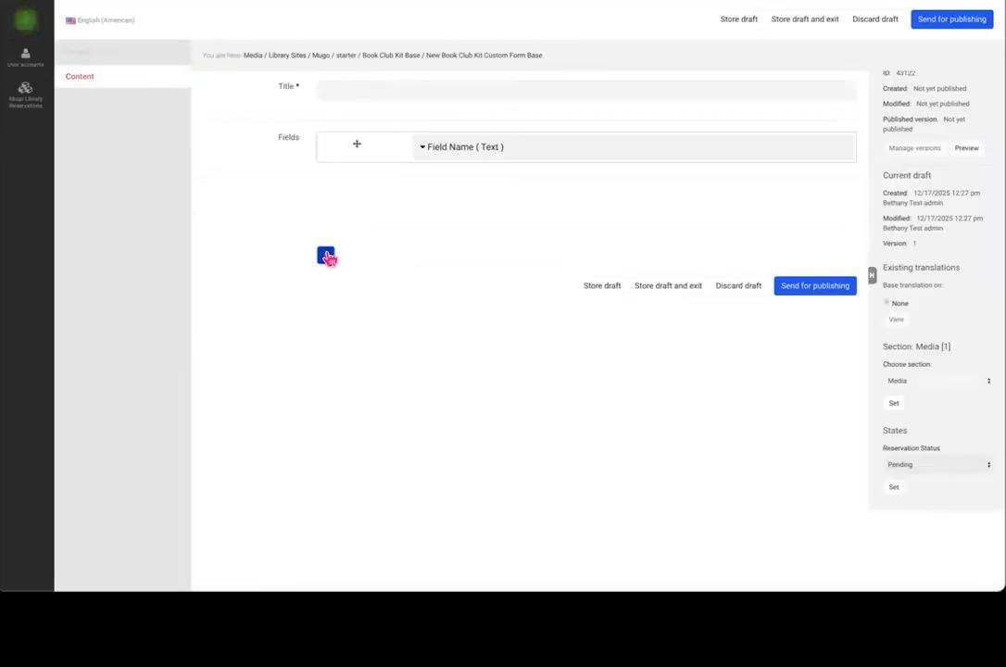
left_click(428, 145)
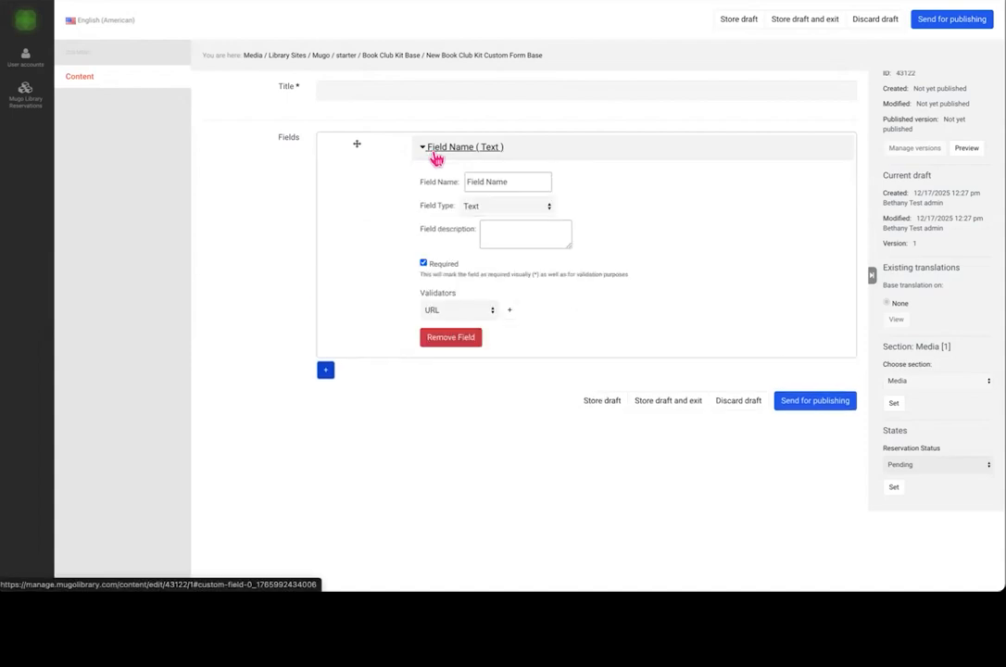
left_click(543, 209)
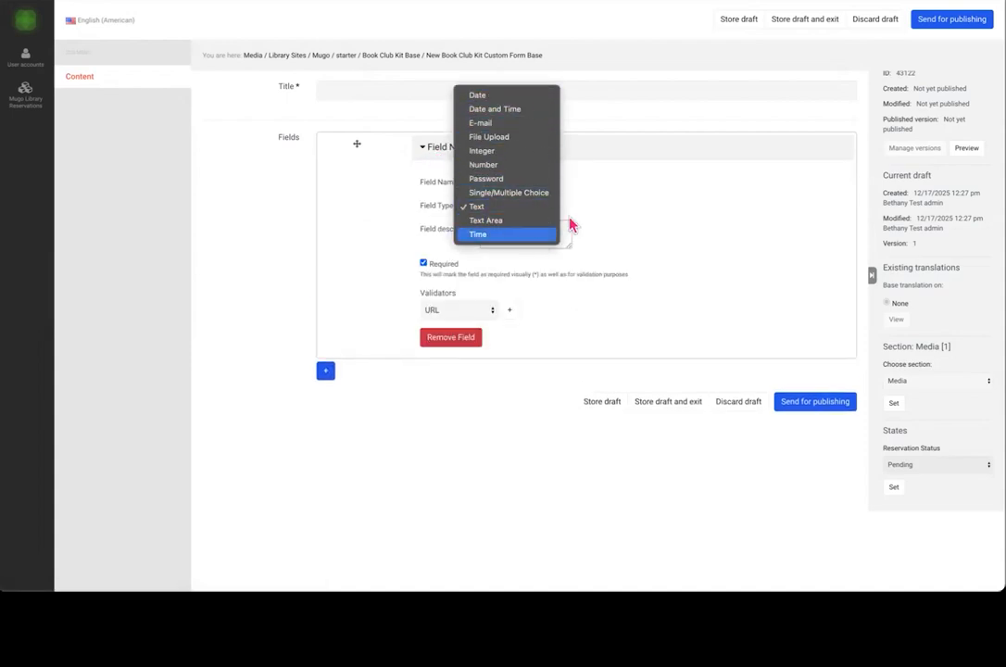
left_click(619, 226)
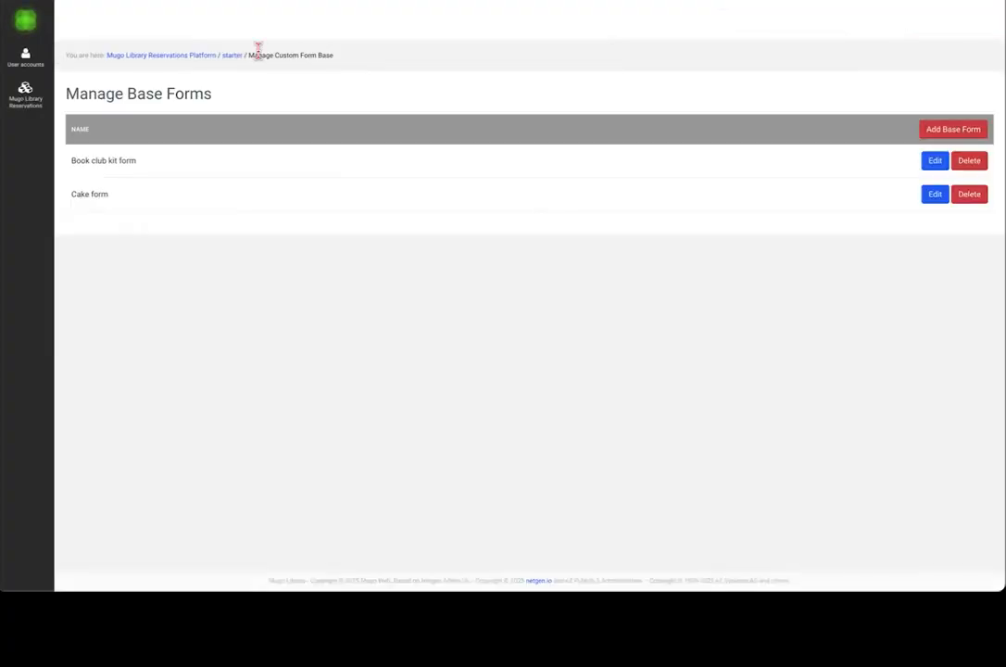
Open the Board Games landing page for editing and examine its Booking Days, Lead Days and Days Between Bookings settings
left_click(232, 55)
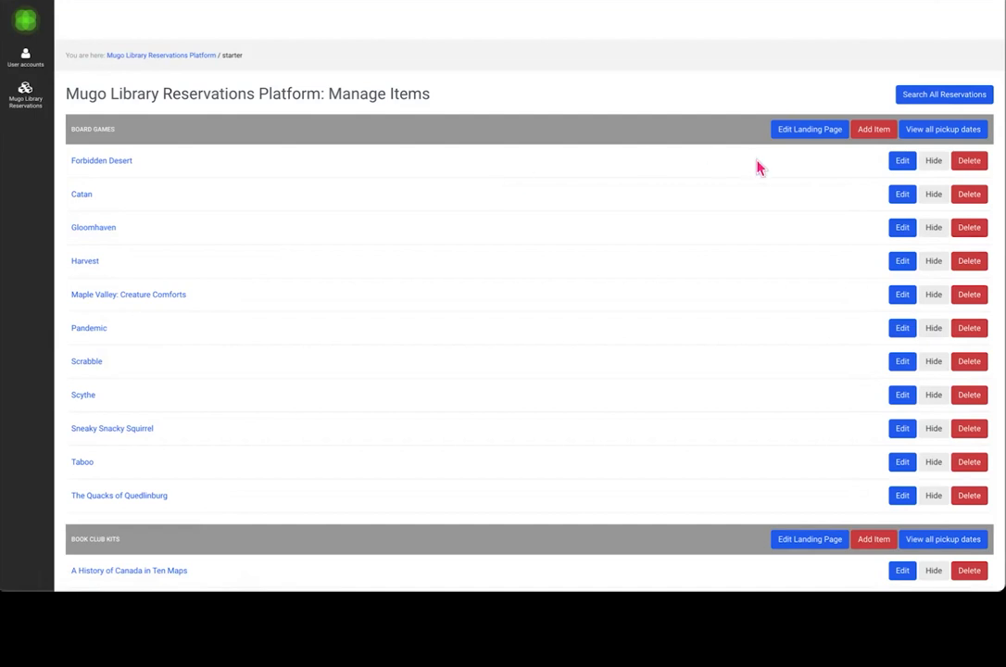
left_click(796, 139)
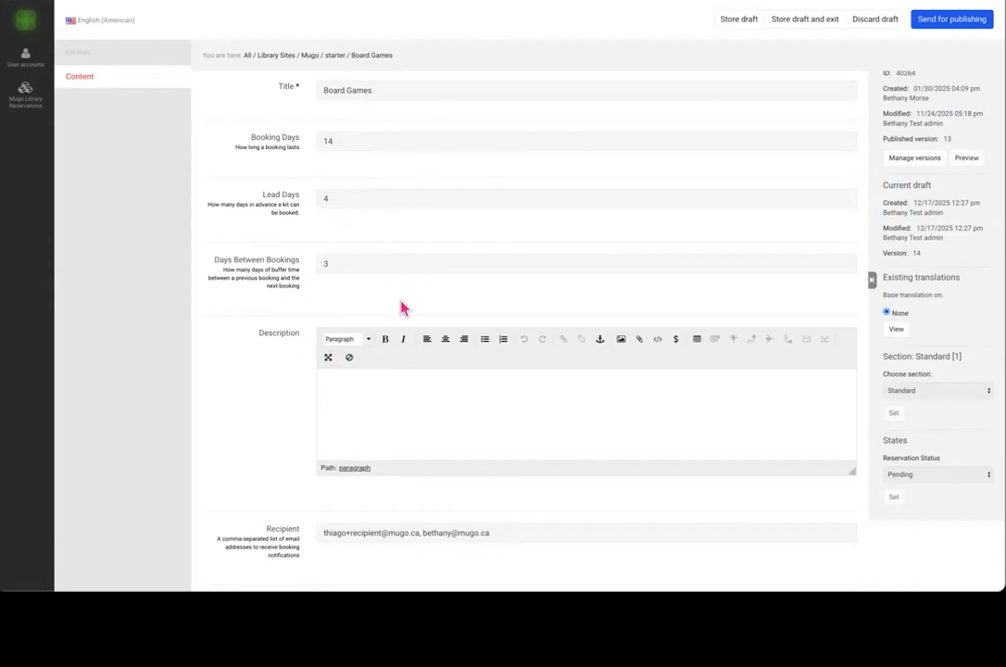
left_click(353, 141)
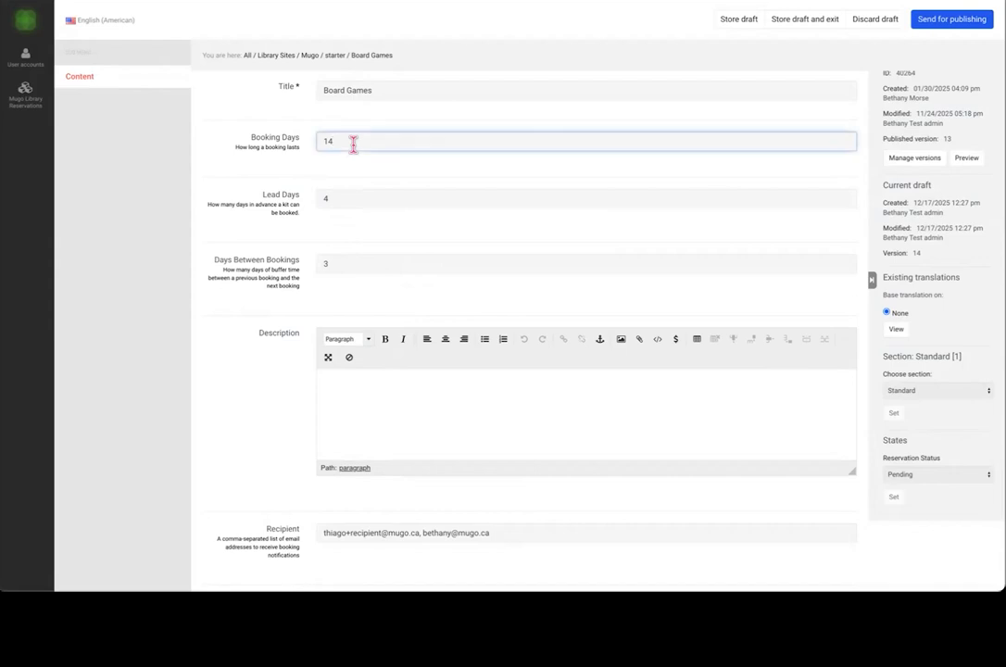
left_click(334, 200)
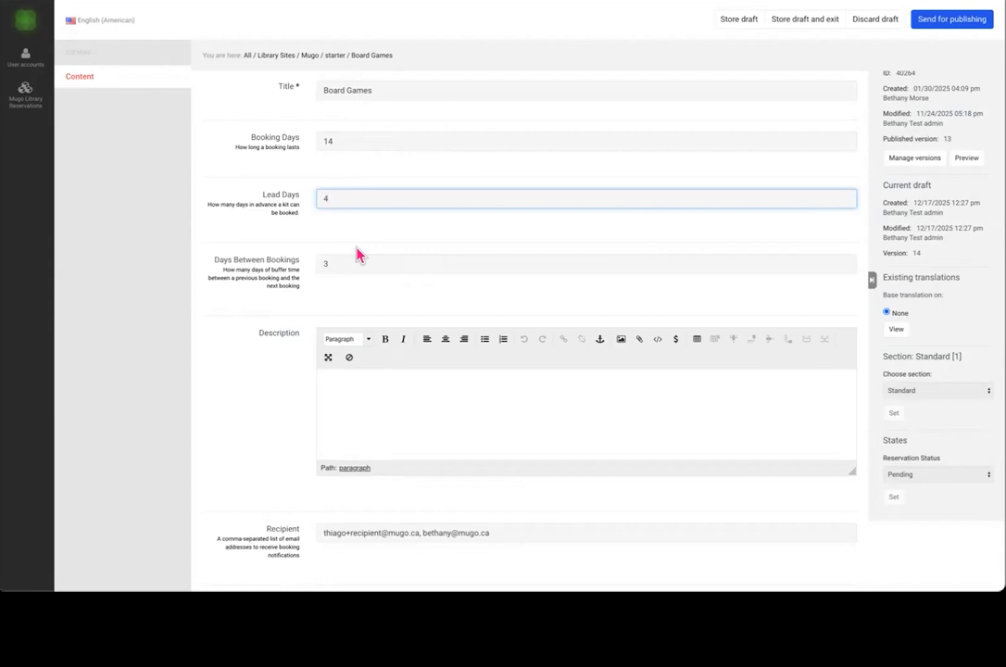
left_click(349, 266)
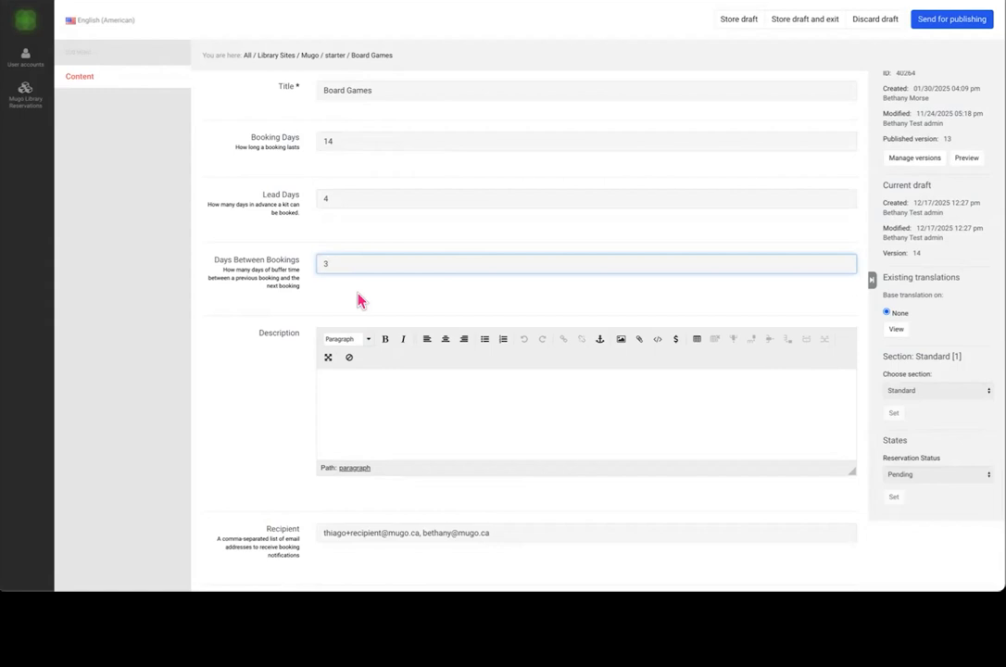
Examine the Description editor's formatting tools and the available custom tag types, closing the tag dialog without inserting anything
scroll(398, 440, "down", 2)
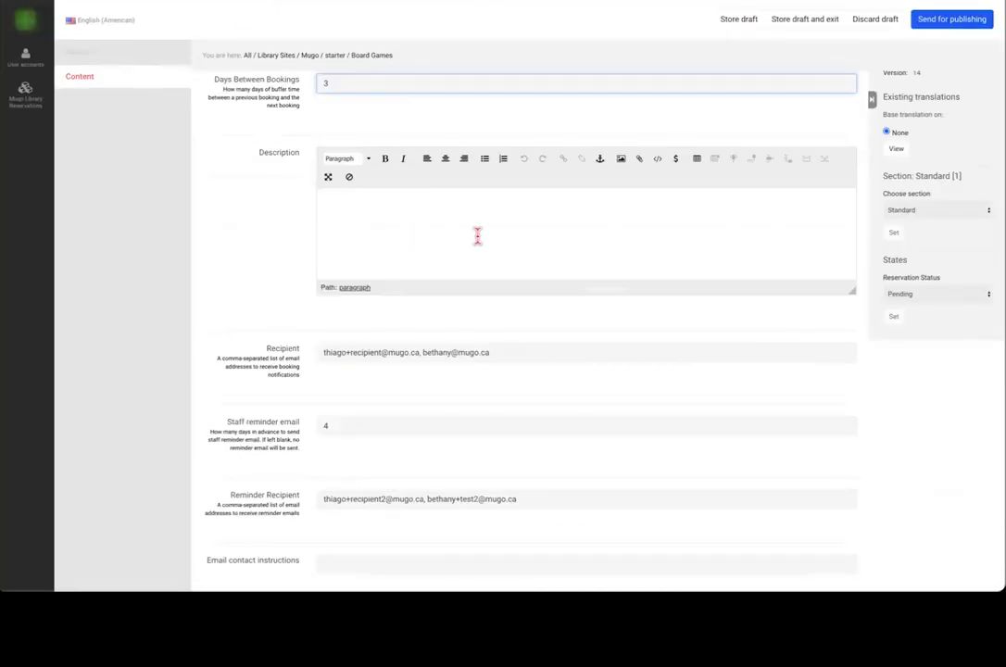
left_click(368, 160)
left_click(412, 207)
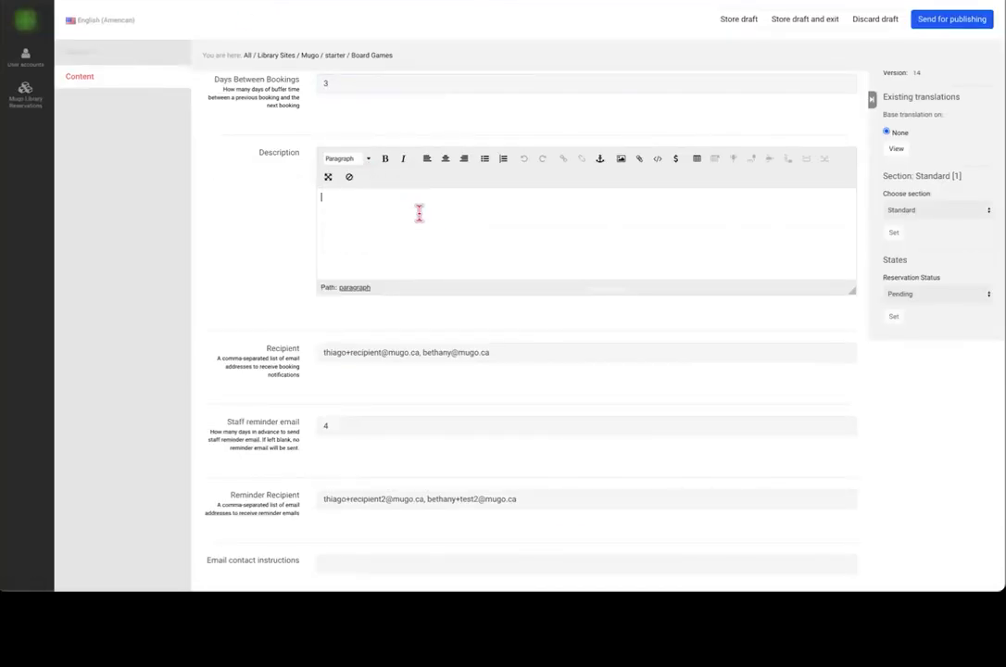
left_click(661, 166)
left_click(439, 166)
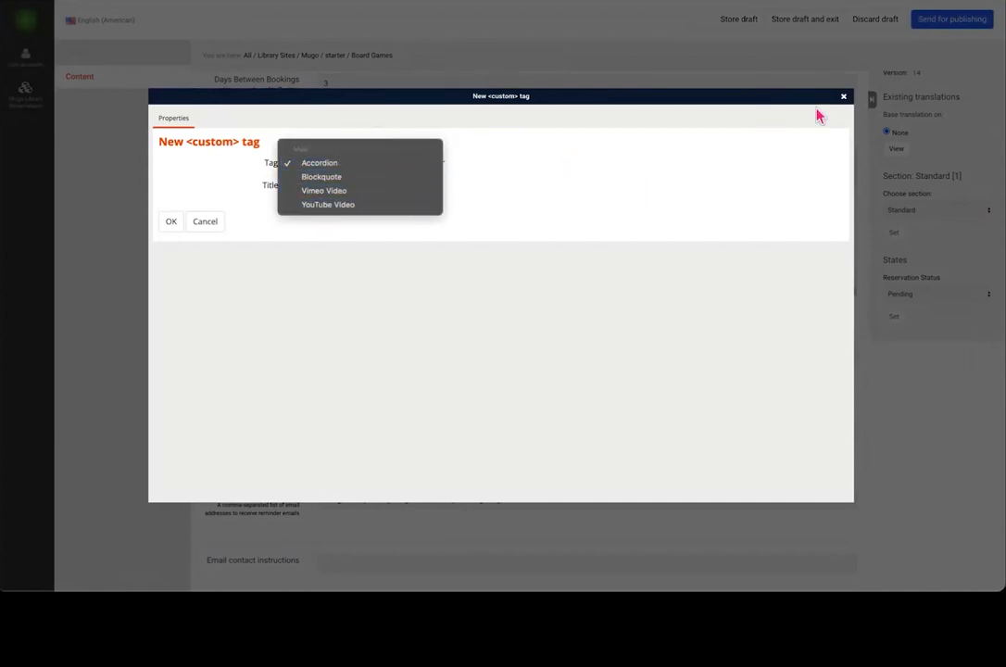
left_click(844, 101)
left_click(844, 99)
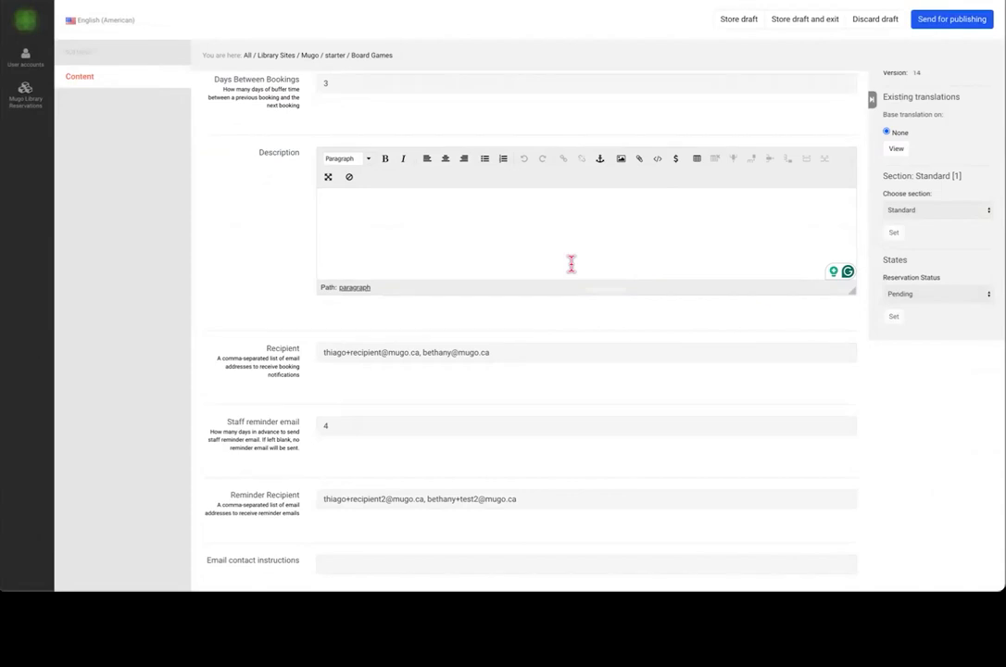
Review the Recipient, Staff reminder email, Reminder Recipient and Email contact instructions fields of the Board Games landing page
scroll(516, 377, "down", 1)
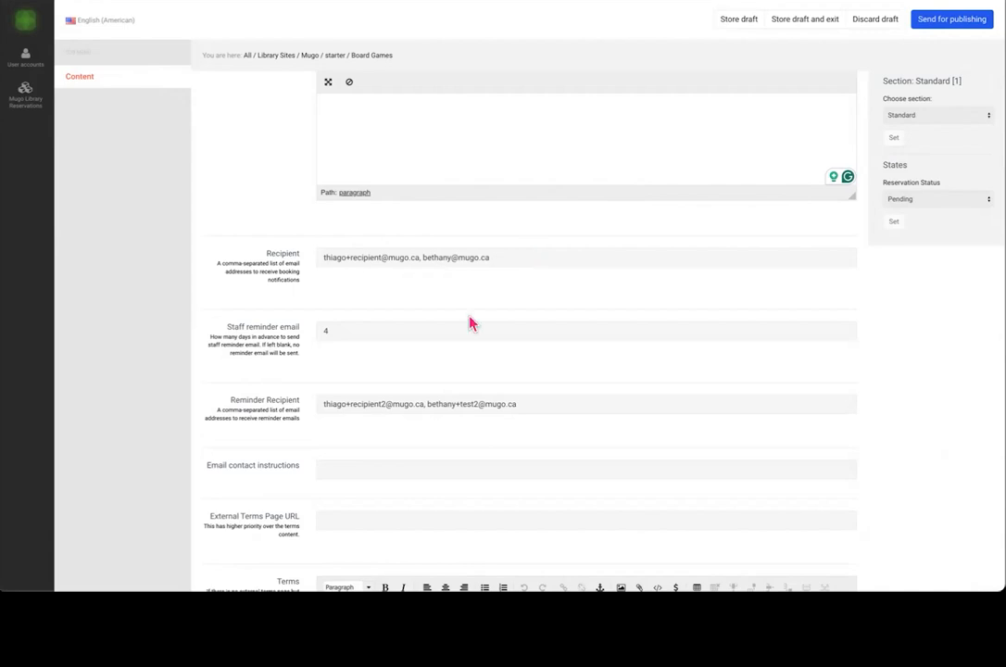
scroll(394, 330, "down", 1)
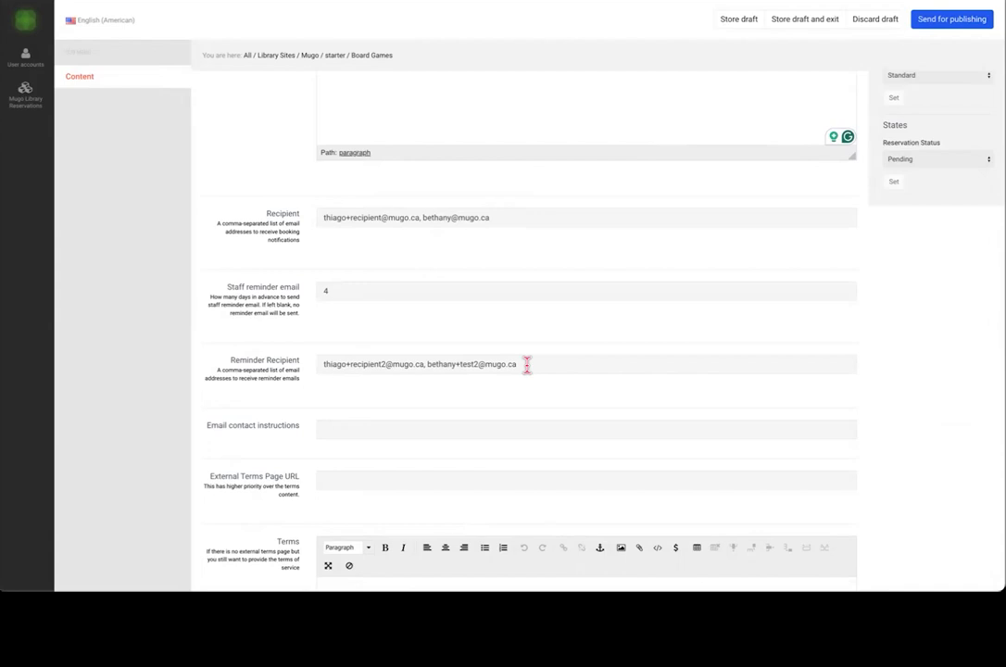
scroll(526, 364, "down", 3)
left_click(331, 313)
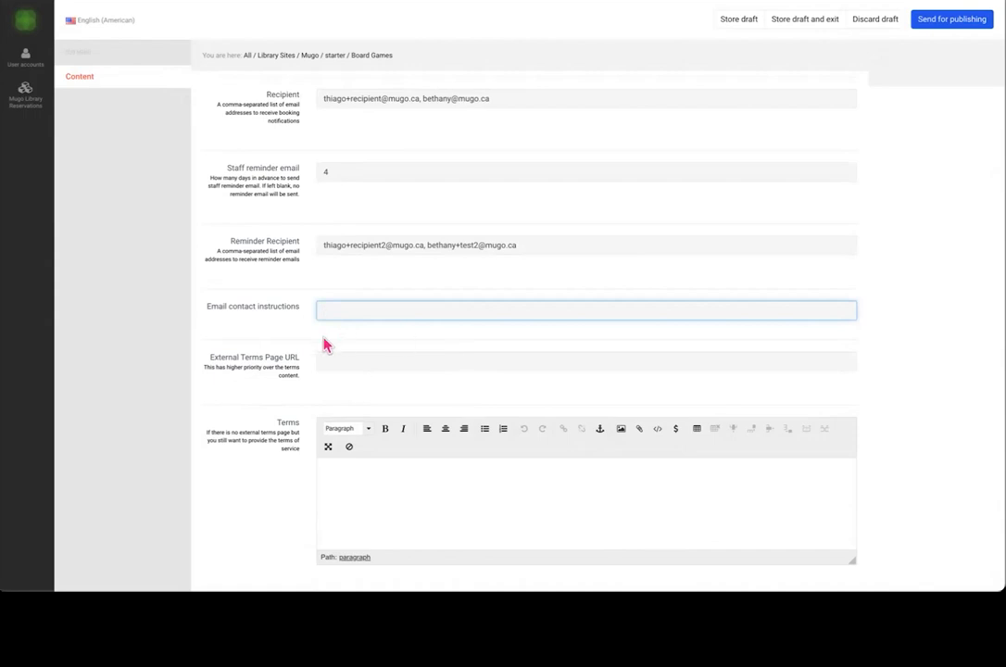
scroll(420, 334, "down", 1)
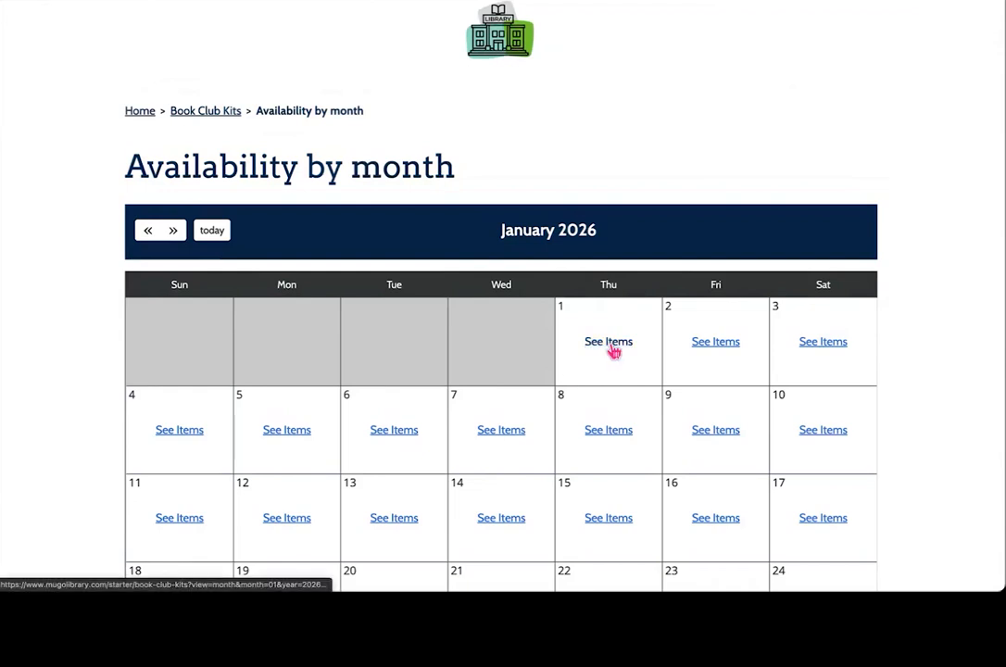
On the public site, open the January 1, 2026 booking request for A History of Canada in Ten Maps and agree to the policy
left_click(611, 350)
left_click(460, 78)
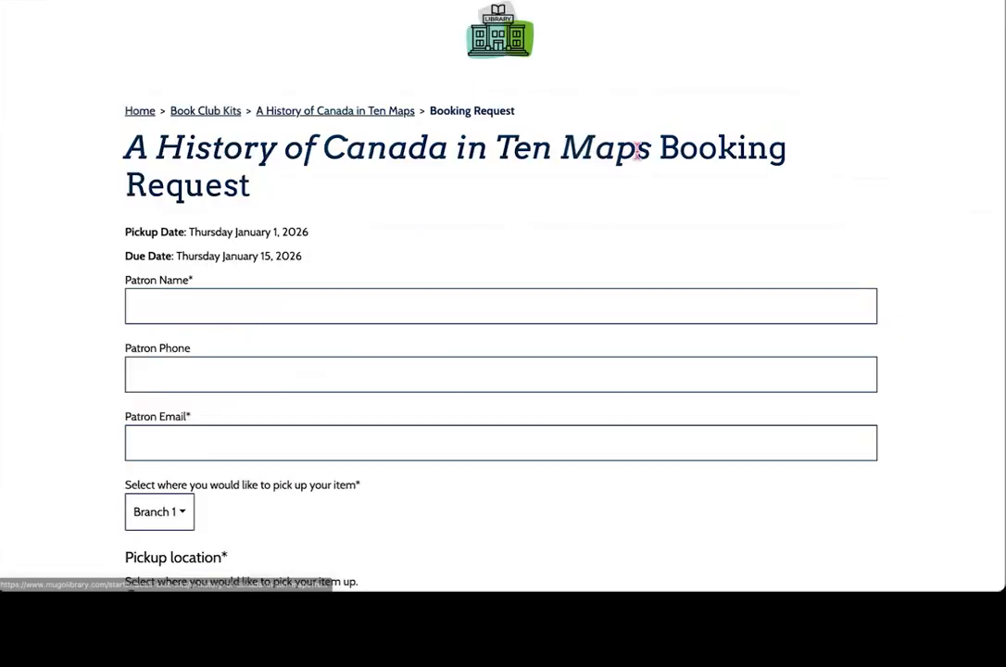
scroll(376, 405, "down", 7)
scroll(376, 406, "up", 2)
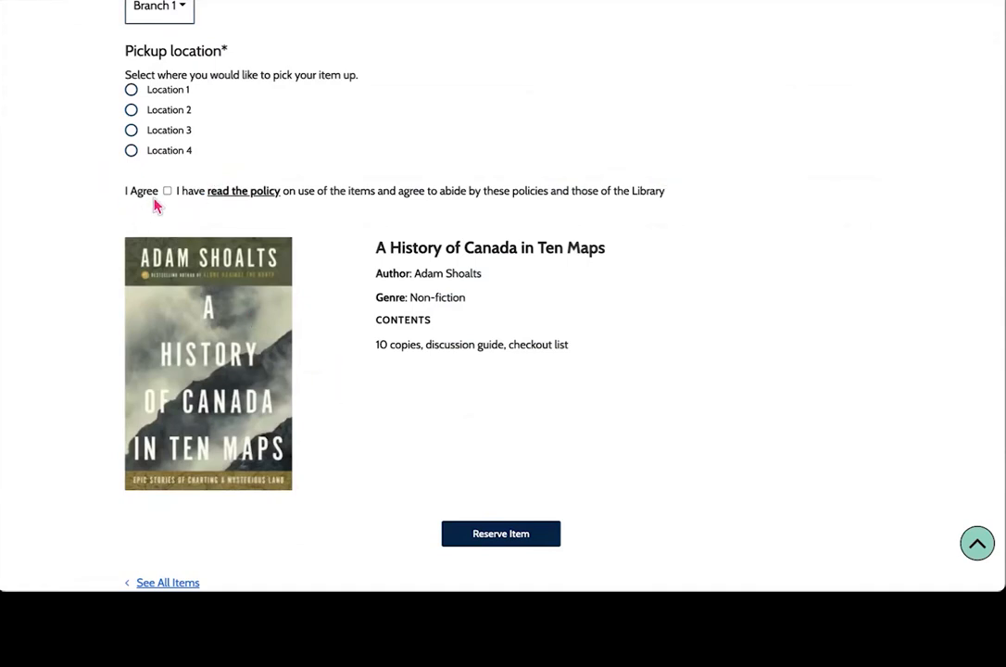
left_click(168, 191)
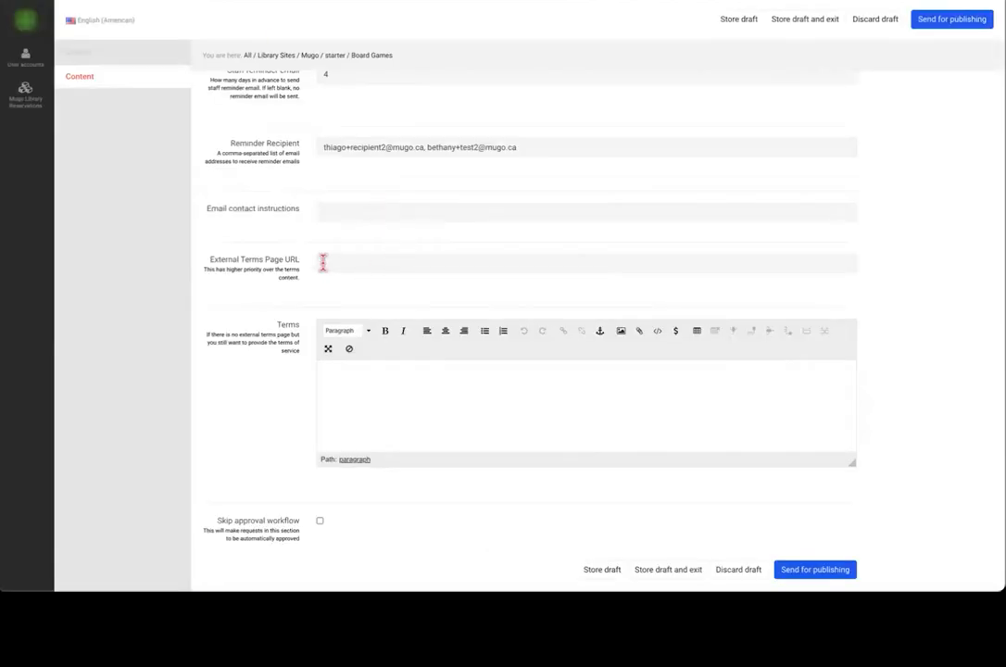
Compare the landing page's External Terms Page URL and Terms fields with the policy link on the booking request form
left_click(323, 263)
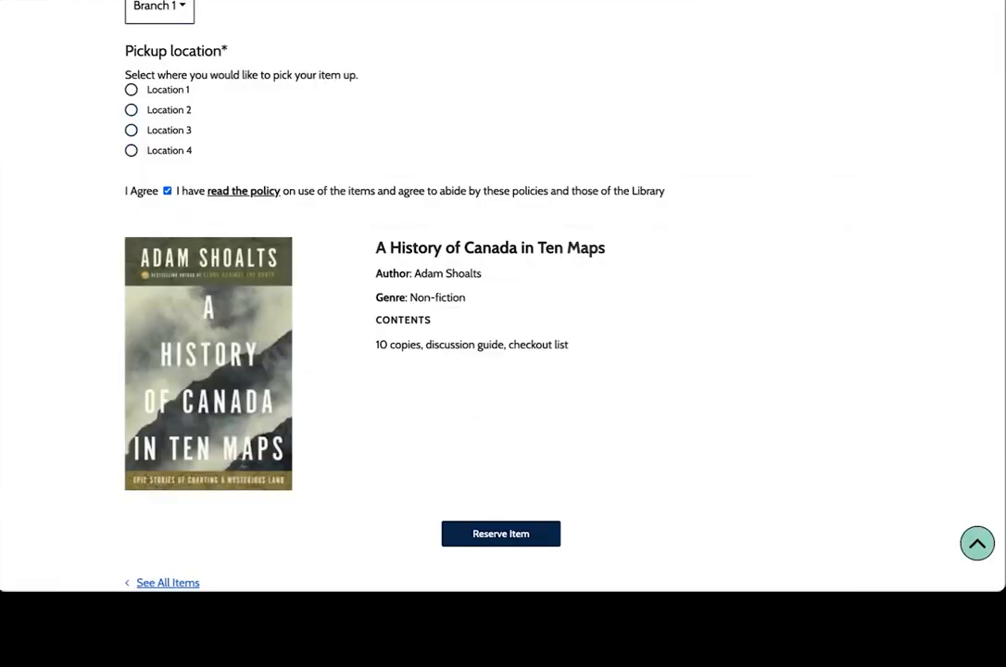
left_click(240, 192)
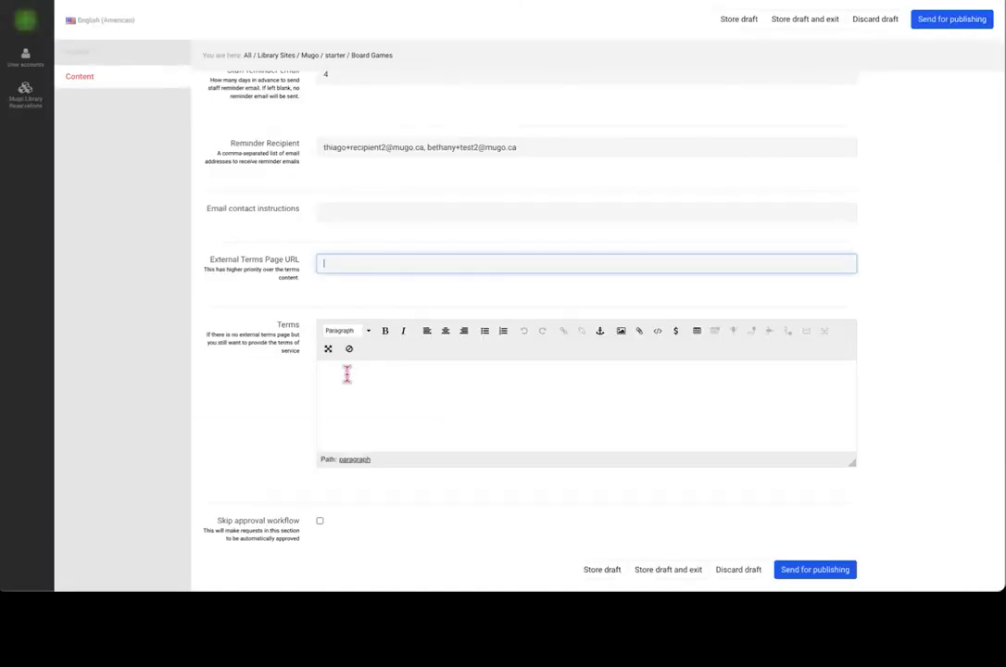
left_click(342, 369)
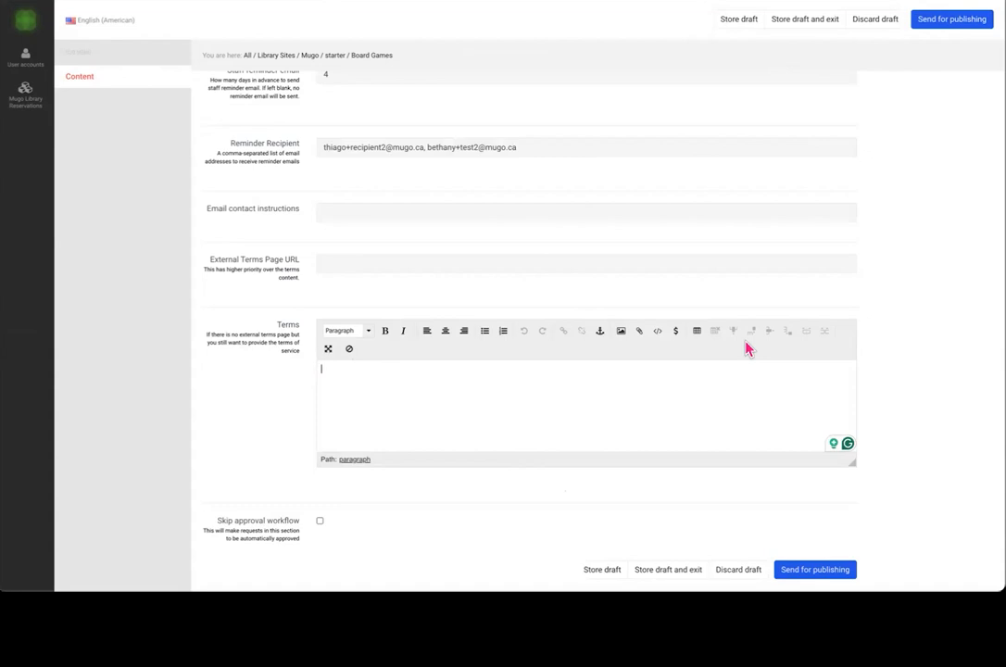
Review the remaining Board Games settings and enable Skip approval workflow, then discard the draft
scroll(748, 348, "up", 5)
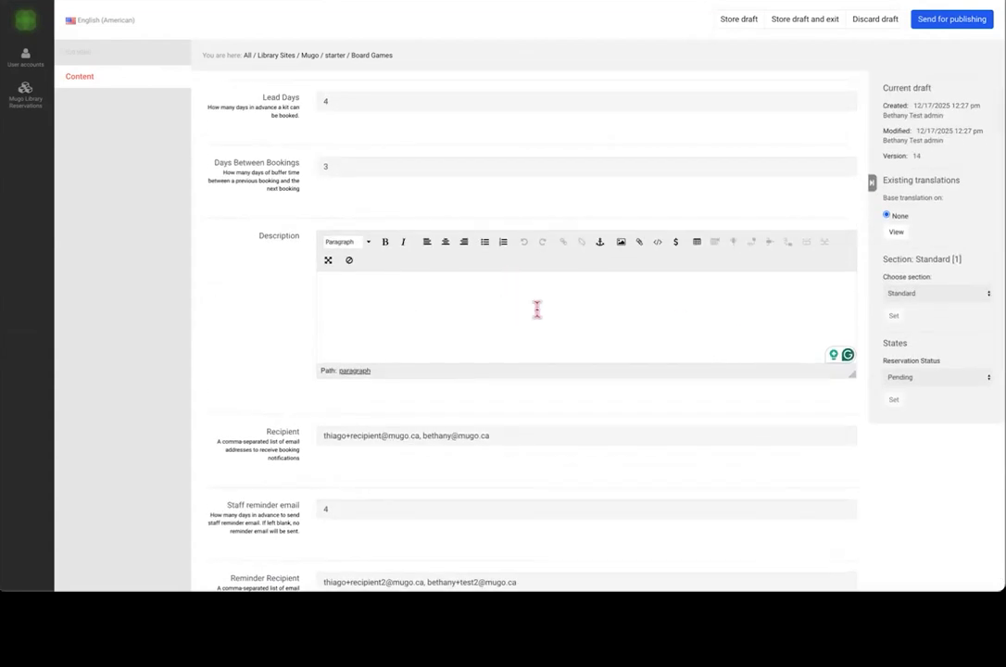
scroll(536, 308, "down", 5)
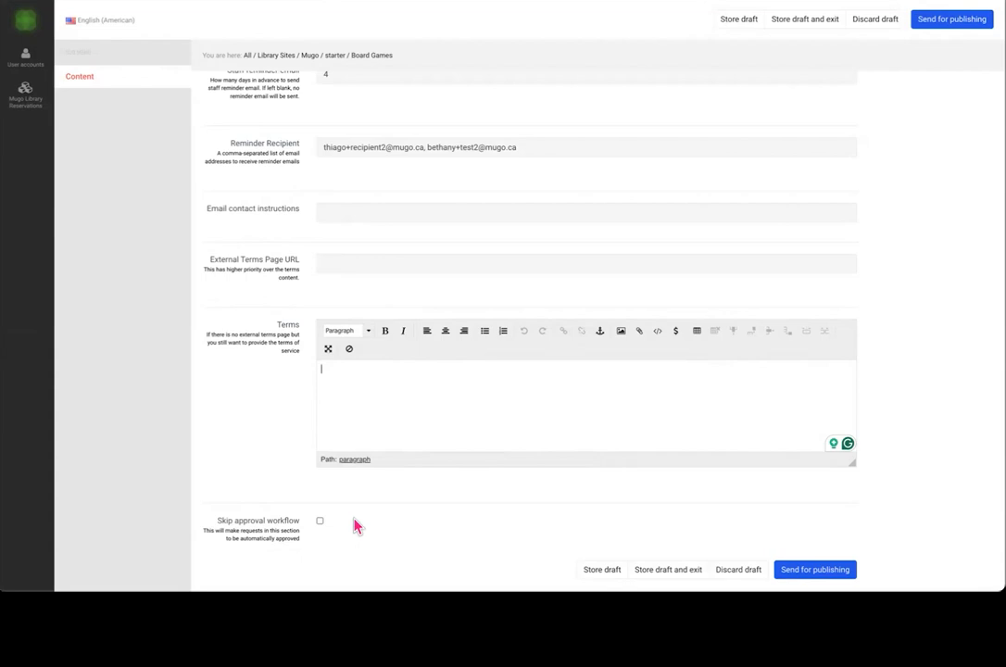
scroll(366, 278, "up", 3)
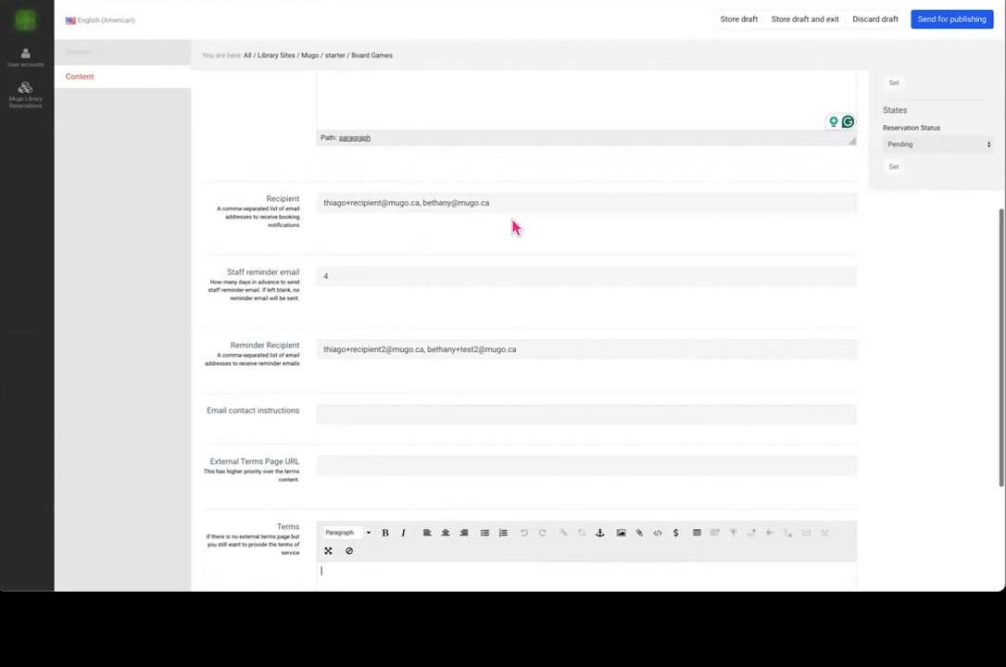
scroll(512, 224, "down", 3)
left_click(319, 521)
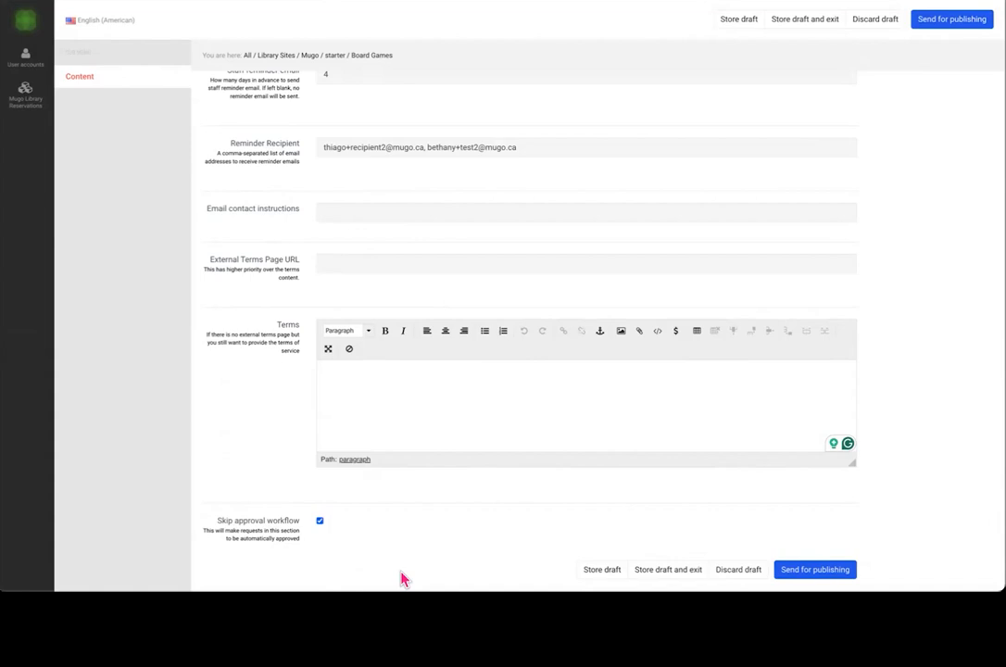
left_click(870, 24)
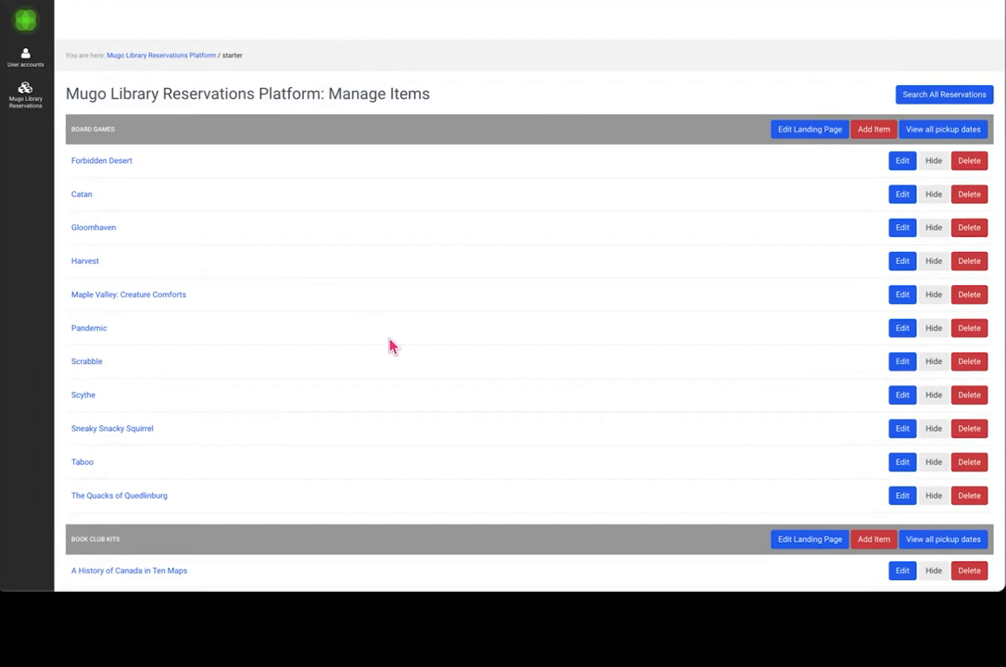
Hide the Forbidden Desert board game from the public site and reveal it again
left_click(938, 172)
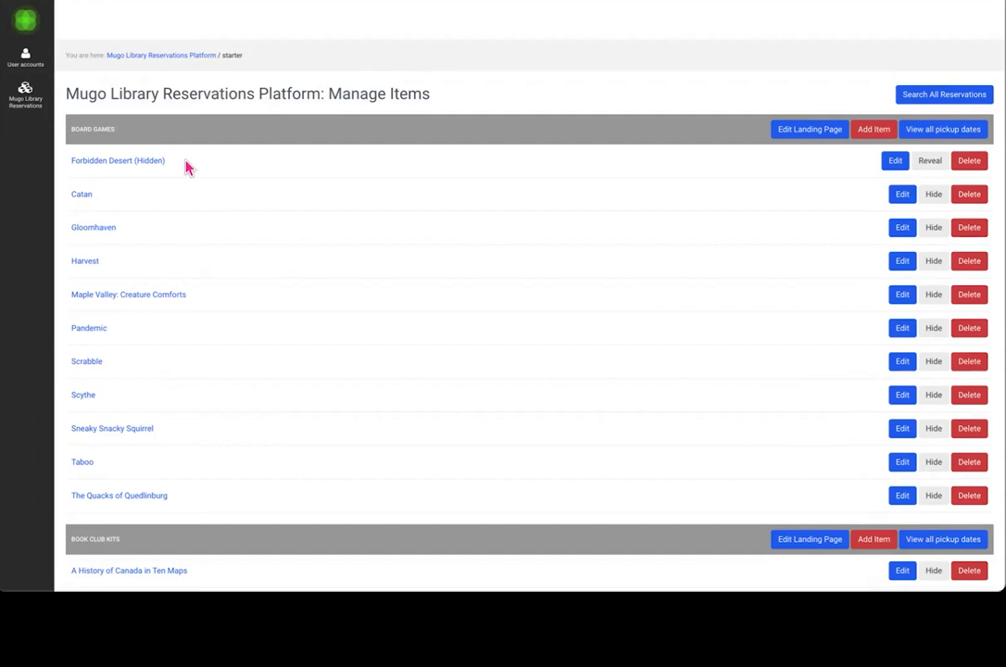
left_click(930, 162)
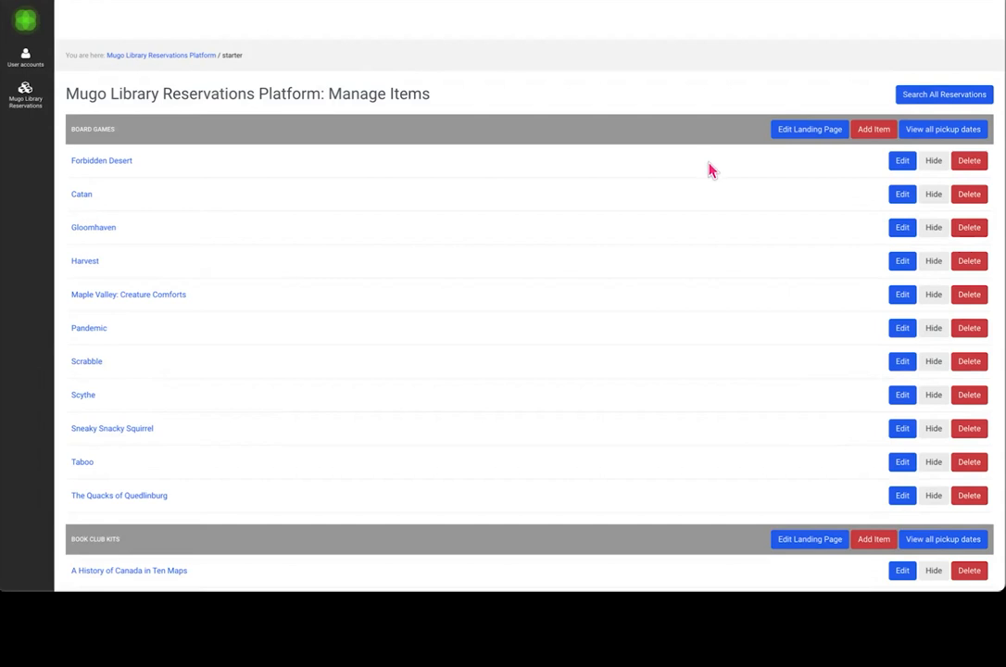
Edit the Gloomhaven item, setting its title to The Gloomhaven and its sorting title to Gloomhaven
left_click(903, 228)
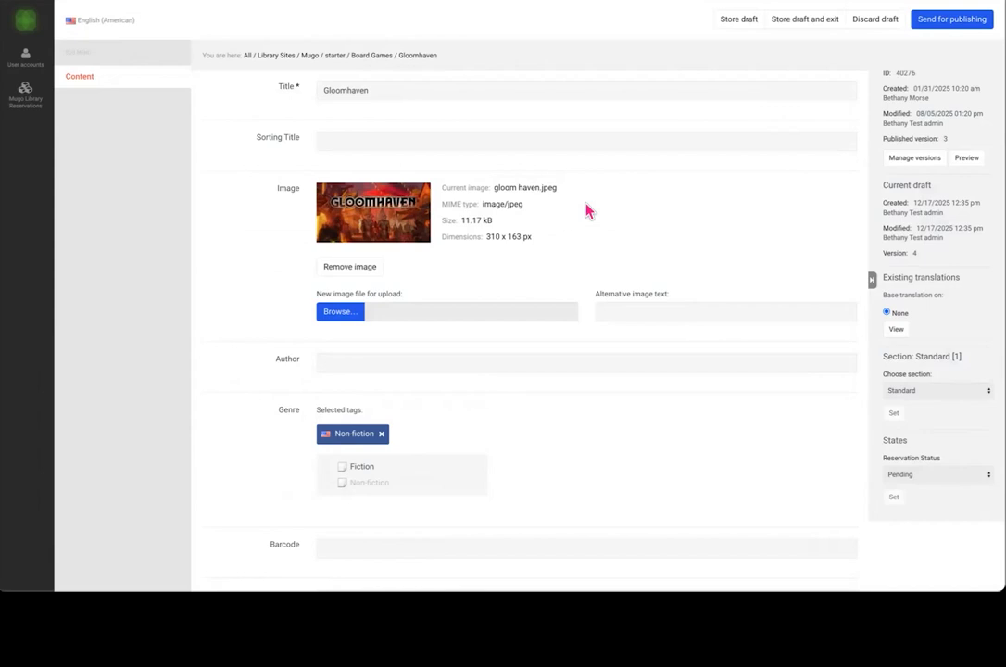
left_click(320, 90)
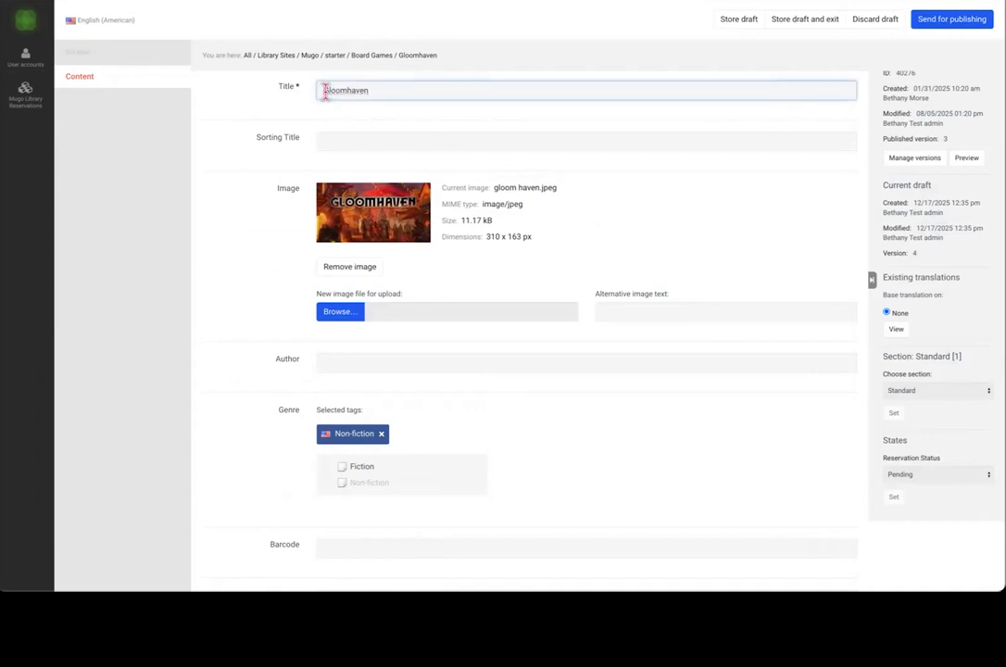
type("The")
left_click(343, 140)
type("Gloomhaven")
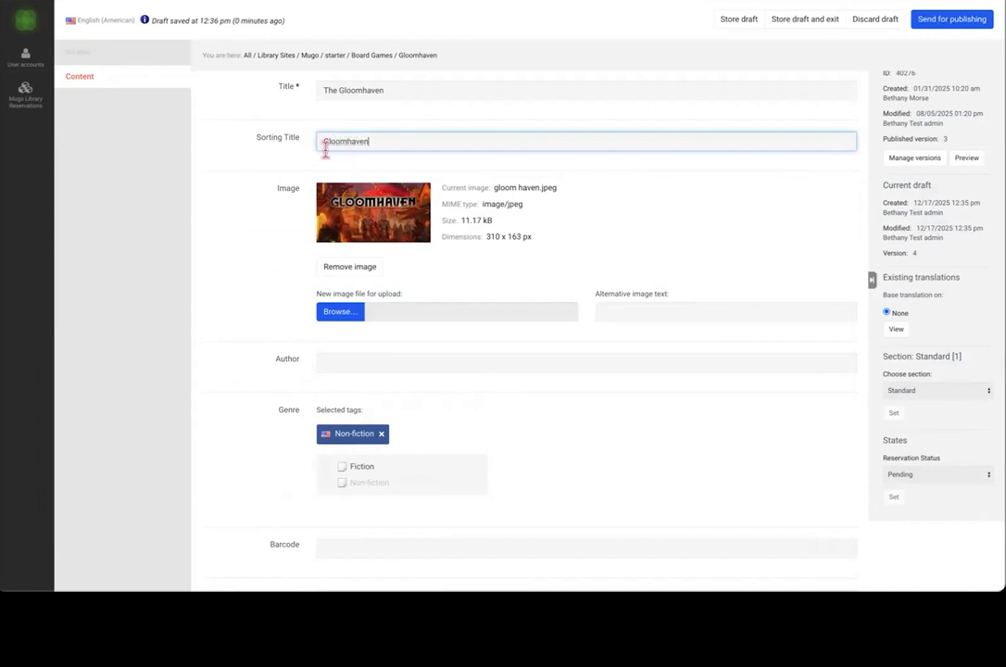
Remove The from the Gloomhaven item's title and clear its sorting title
double_click(331, 90)
key("BackSpace")
double_click(328, 141)
key("BackSpace")
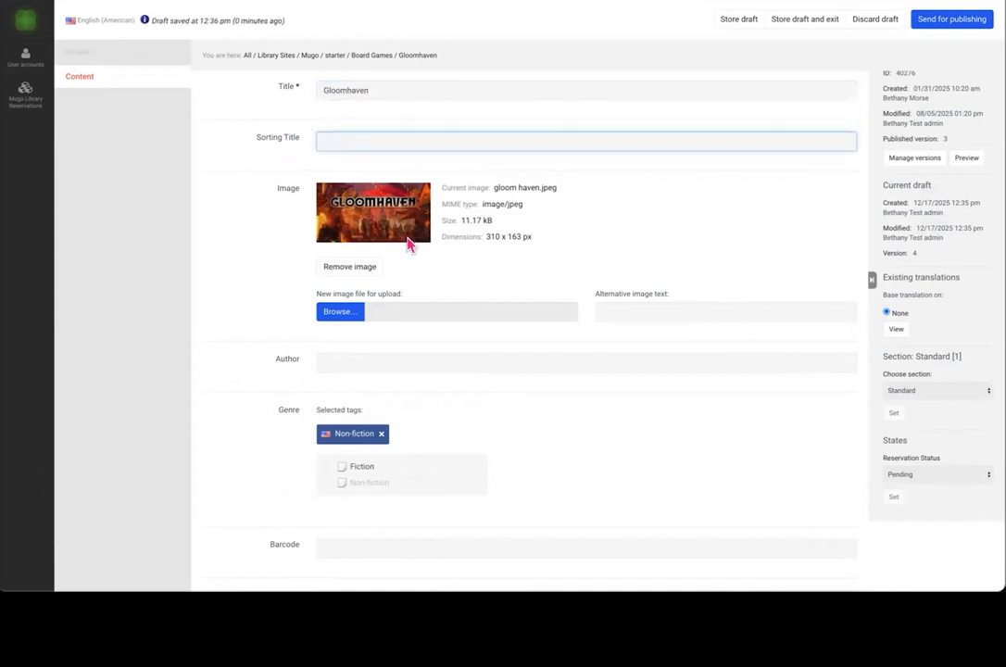
Remove the Non-fiction genre tag from the Gloomhaven item and go to its Barcode field
left_click(646, 313)
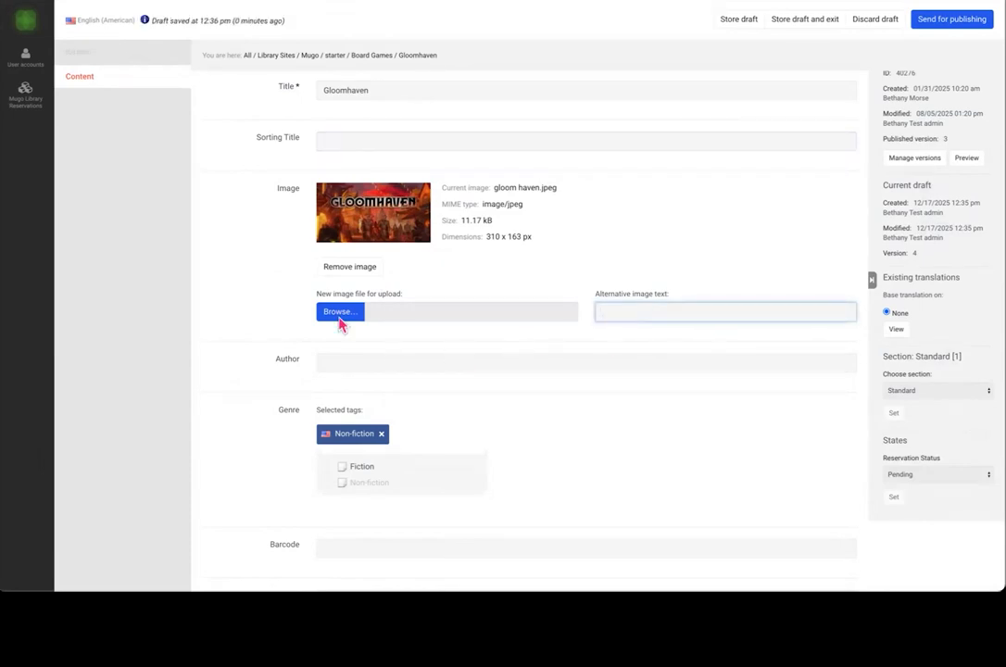
scroll(480, 387, "down", 1)
scroll(481, 387, "down", 2)
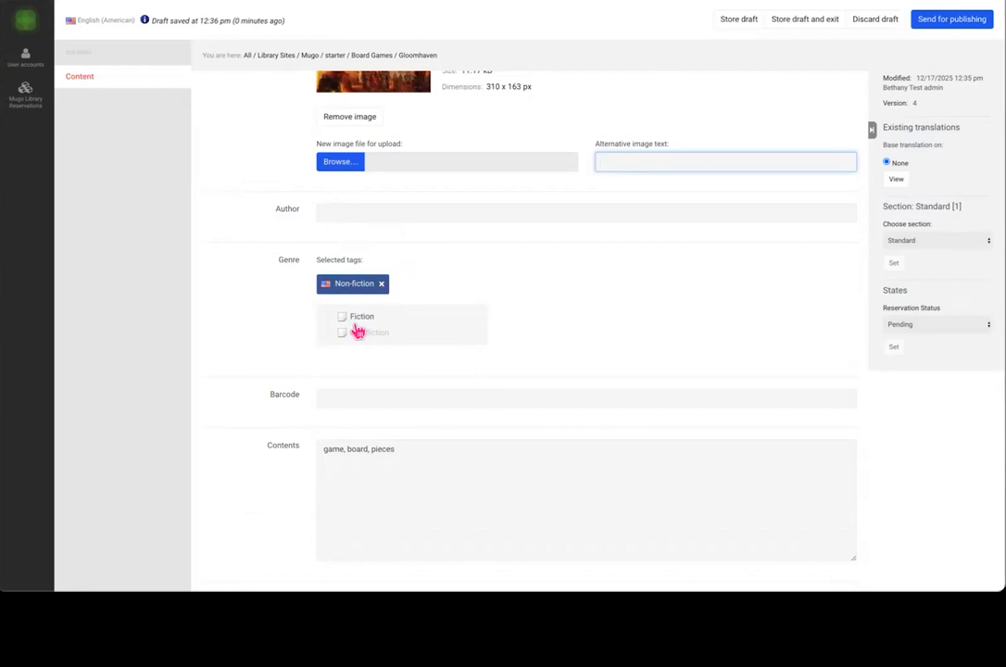
left_click(380, 288)
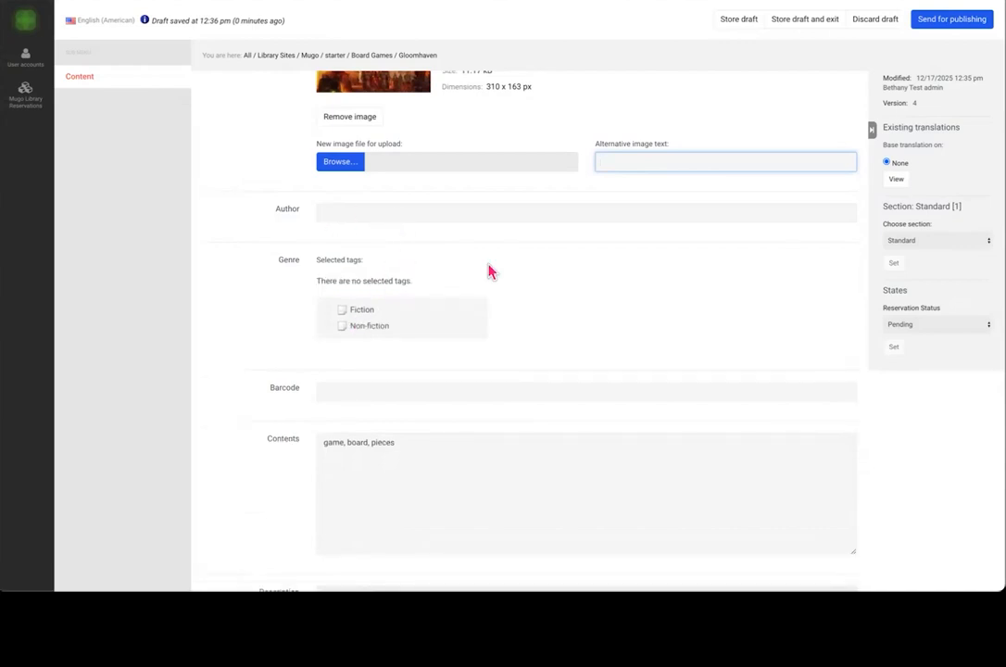
scroll(409, 421, "down", 3)
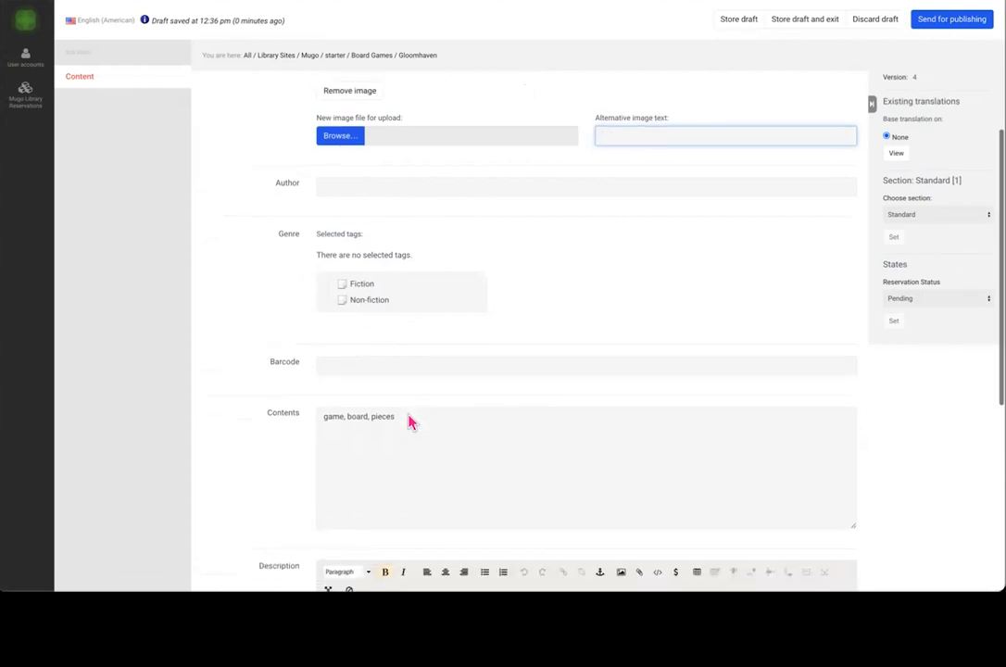
left_click(393, 265)
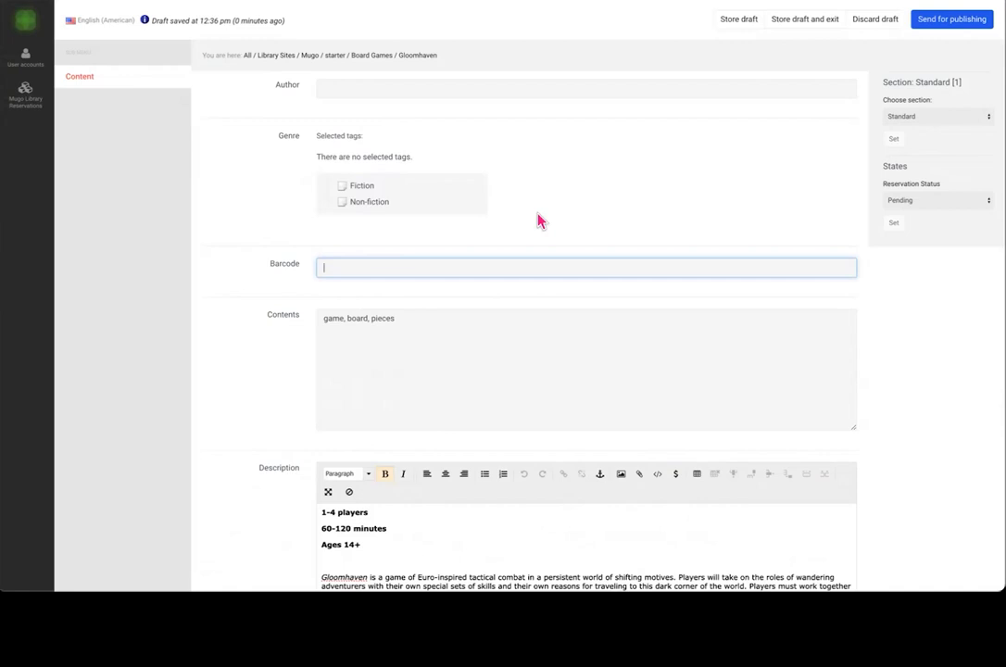
scroll(370, 339, "down", 3)
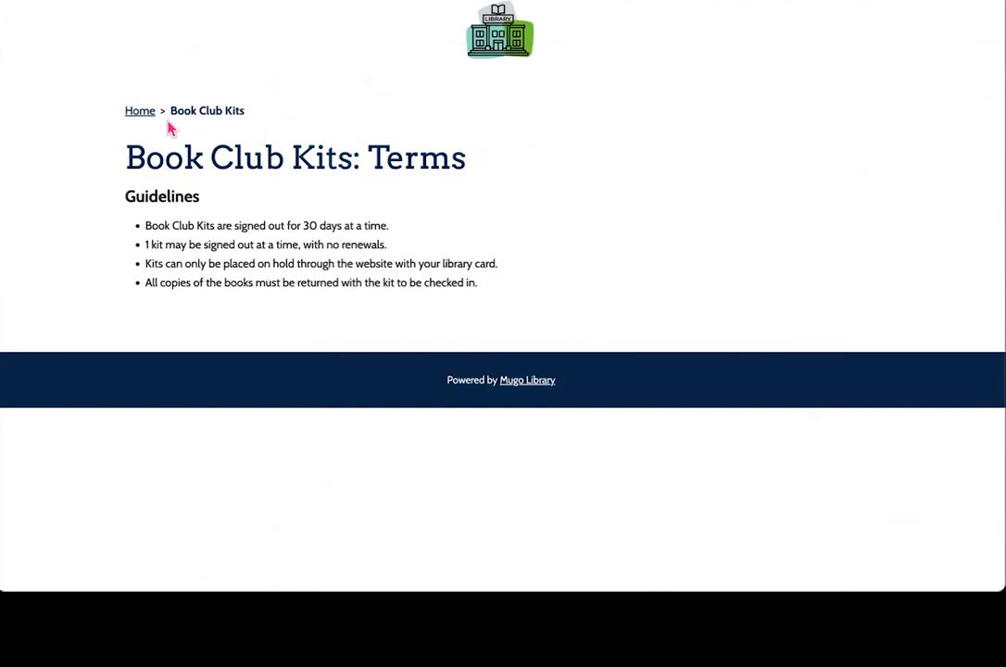
On the public site, list all Book Club Kits and highlight the contents of A History of Canada in Ten Maps
left_click(145, 113)
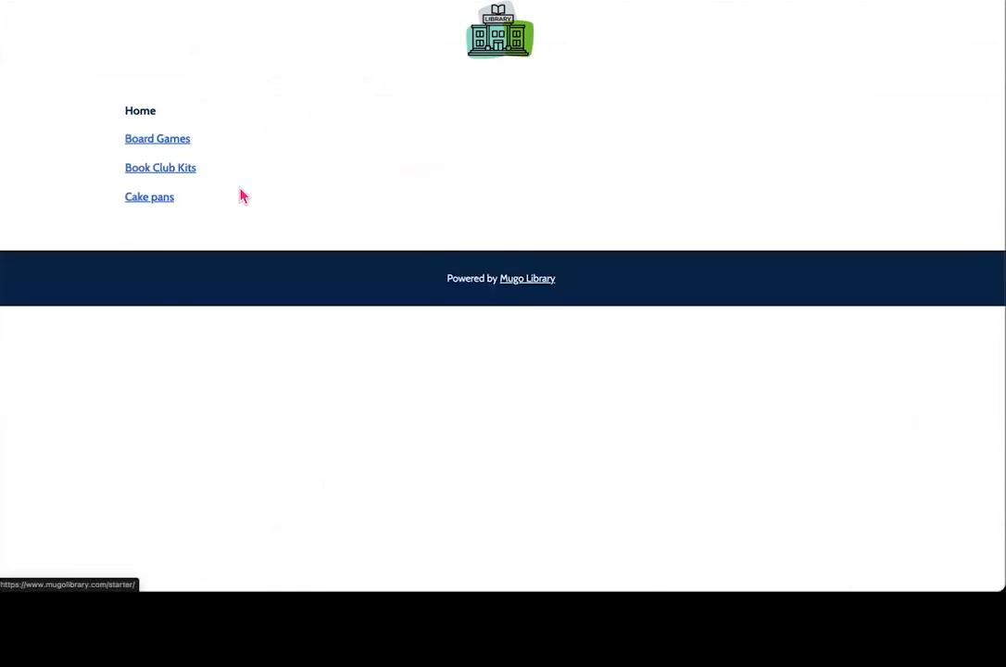
left_click(169, 168)
left_click(178, 352)
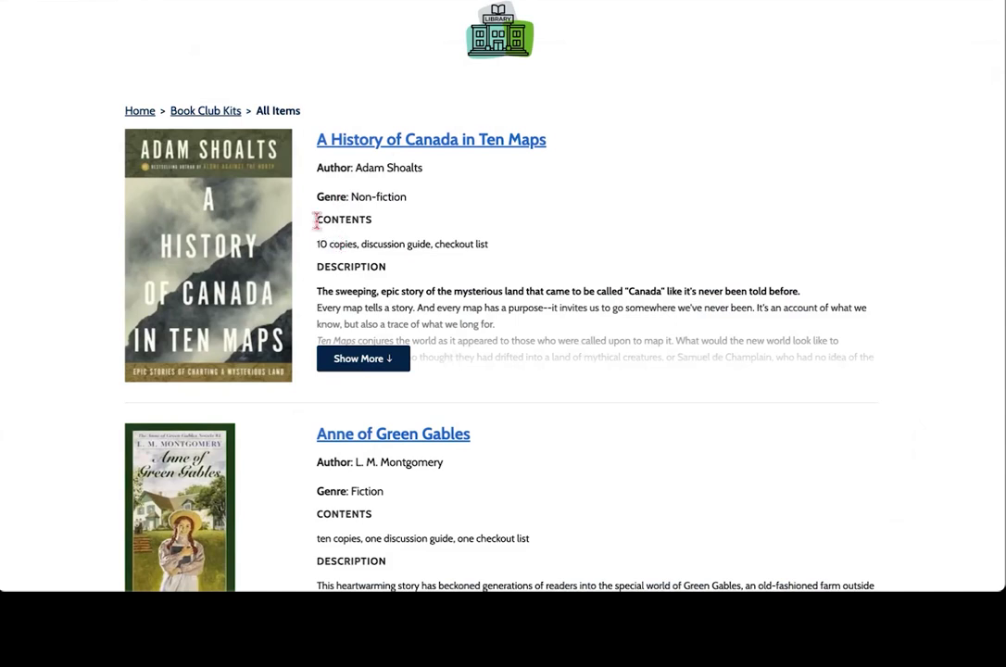
left_click_drag(316, 217, 491, 253)
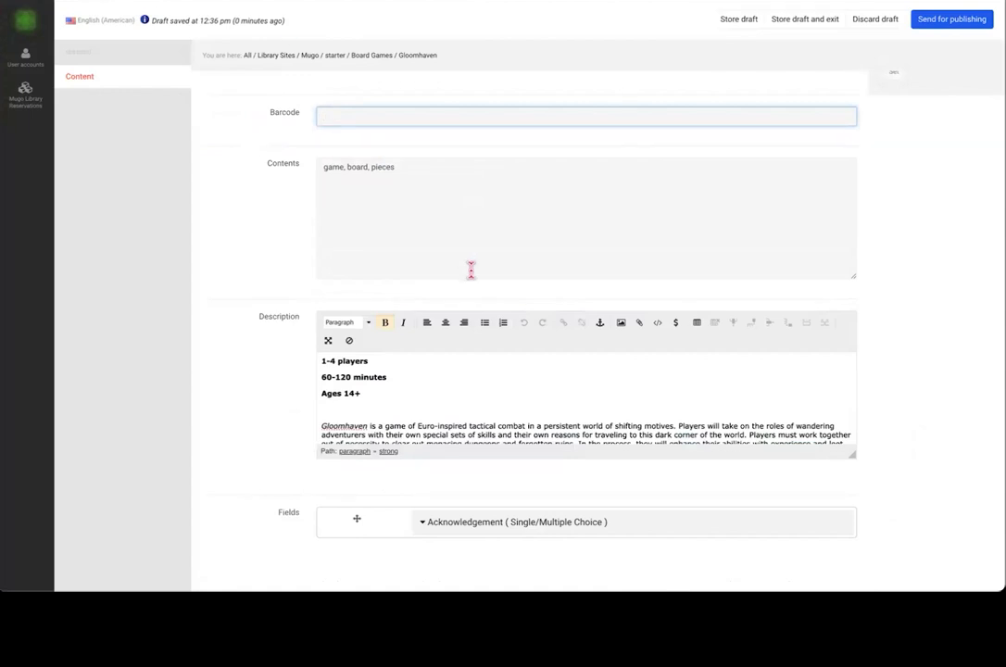
Review the Gloomhaven item's Description and Fields sections and the base forms available to copy values from
scroll(529, 357, "down", 1)
scroll(523, 334, "down", 1)
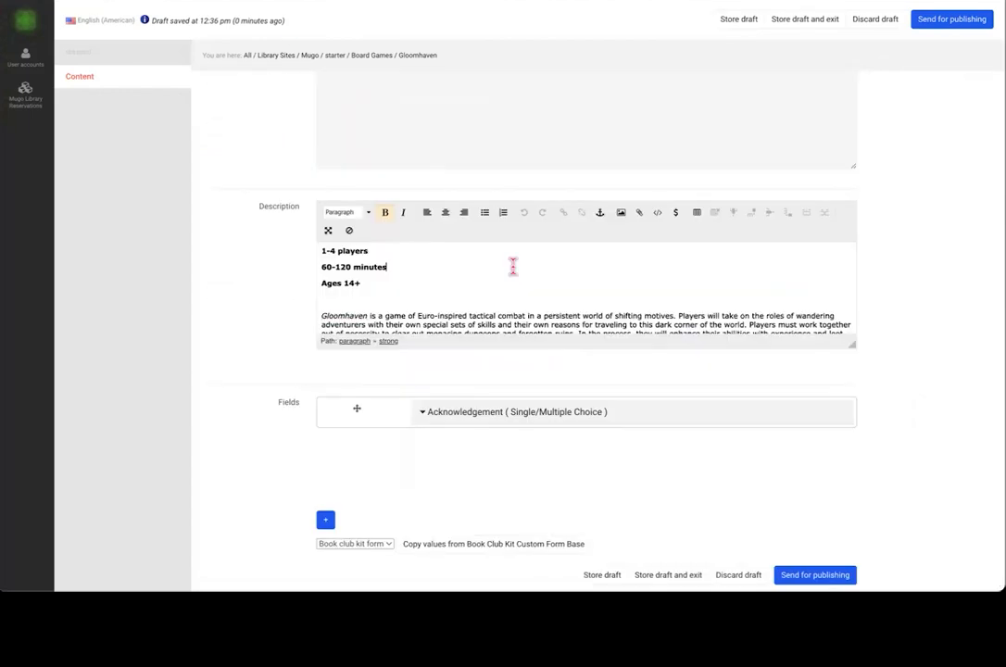
scroll(682, 316, "down", 5)
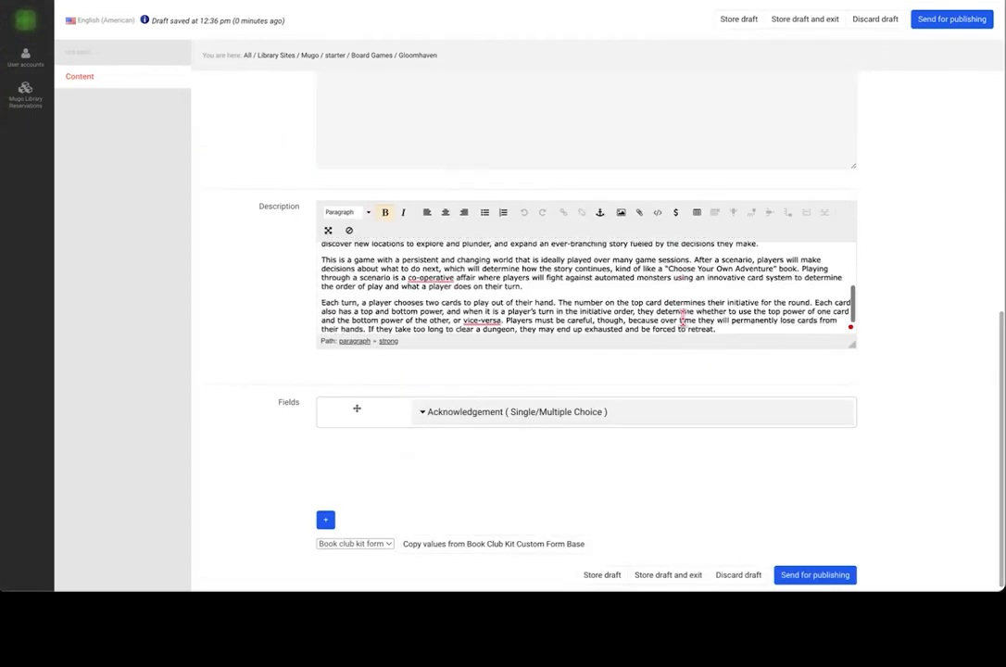
scroll(683, 317, "up", 5)
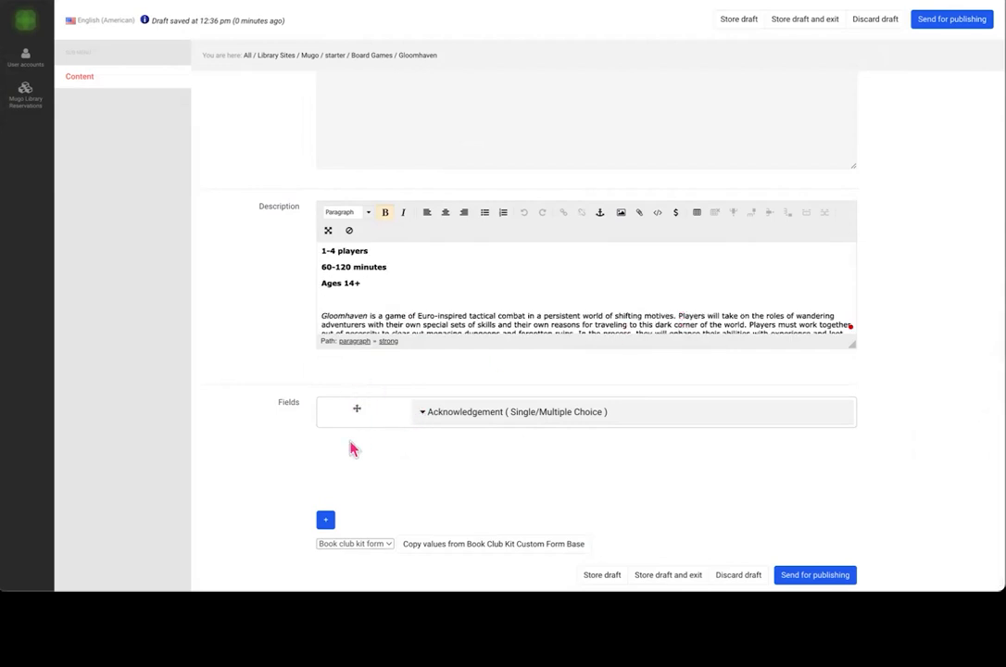
scroll(389, 529, "down", 1)
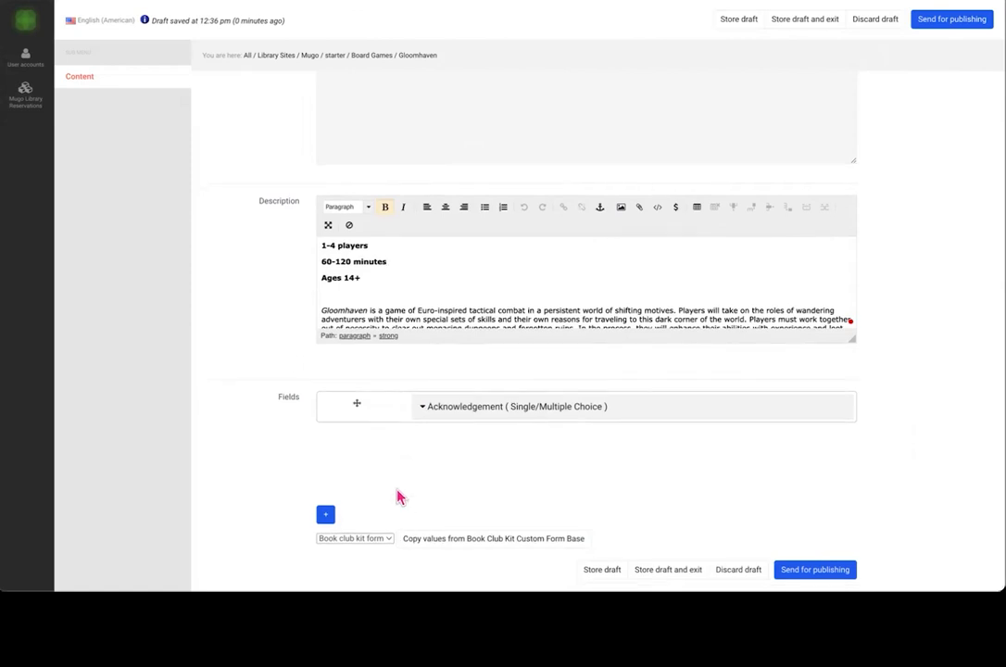
left_click(388, 541)
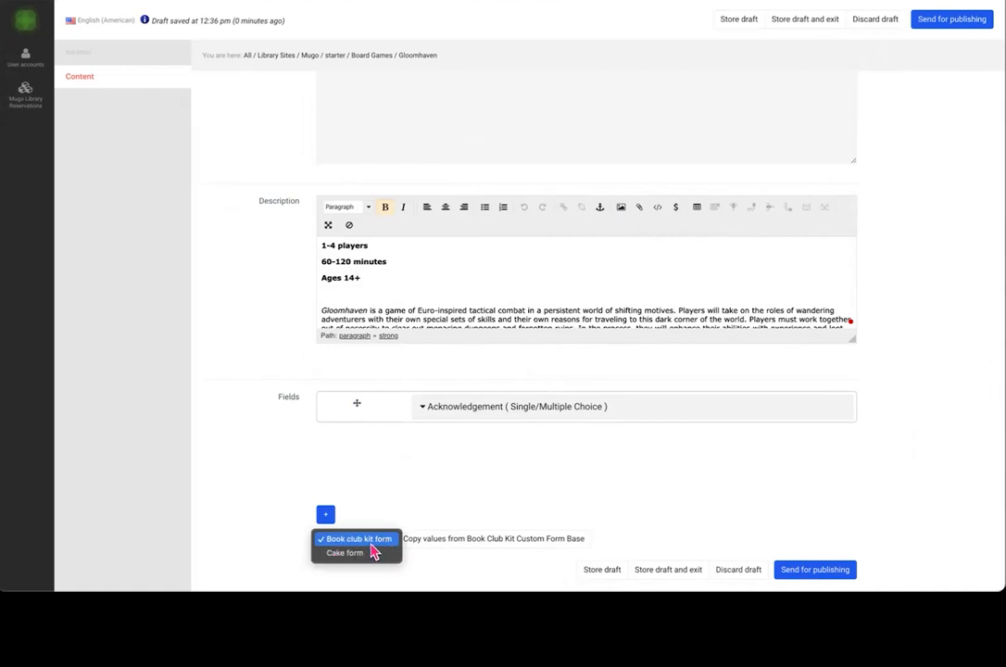
left_click(444, 525)
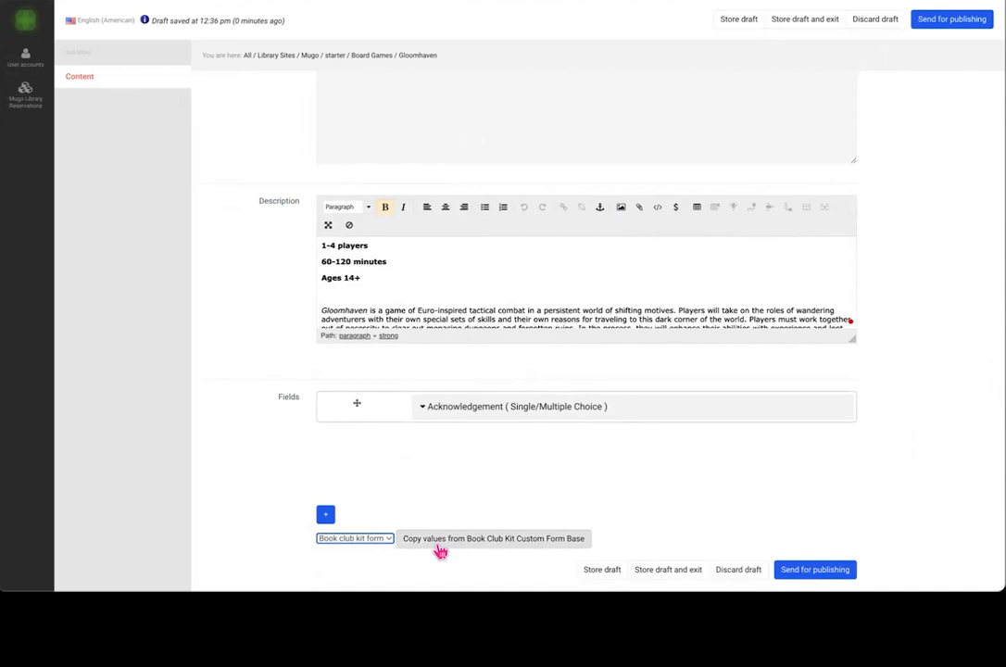
Add a custom field to the Gloomhaven item and inspect its available field types
left_click(328, 515)
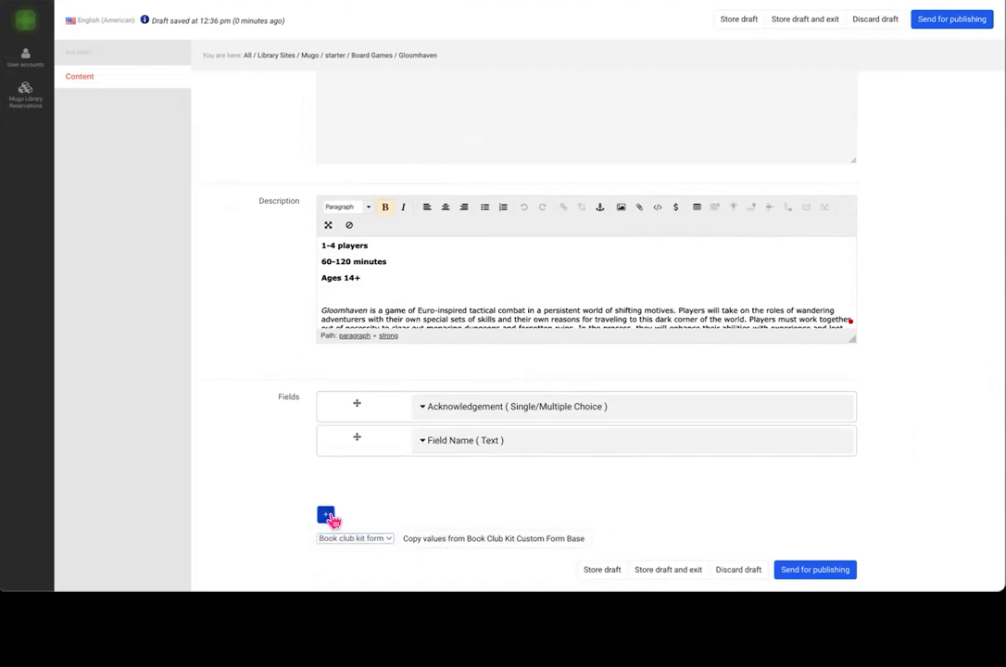
left_click(430, 446)
scroll(431, 446, "down", 4)
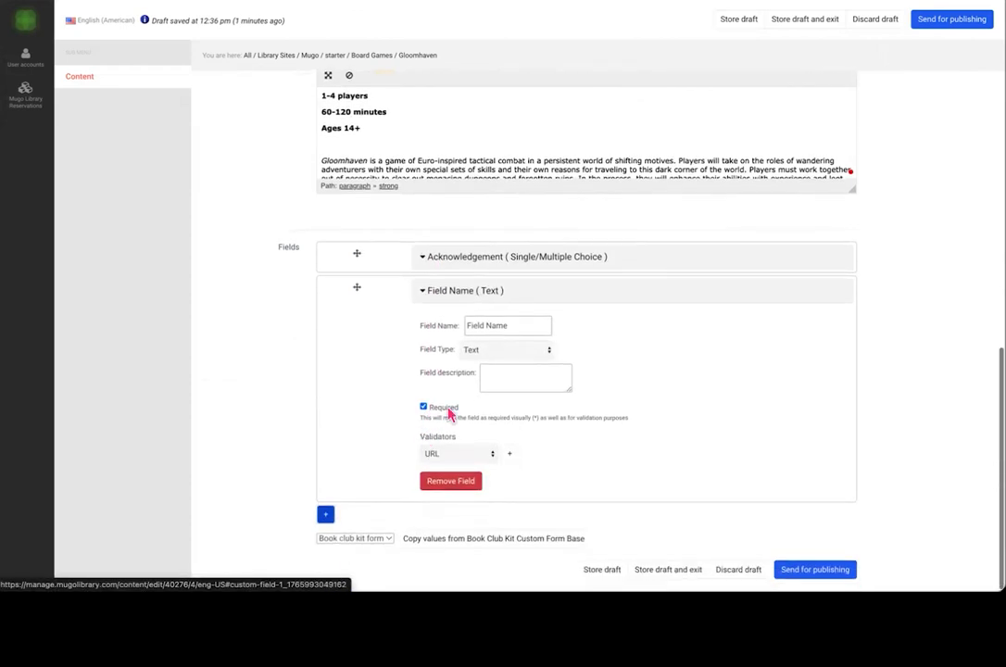
left_click(524, 358)
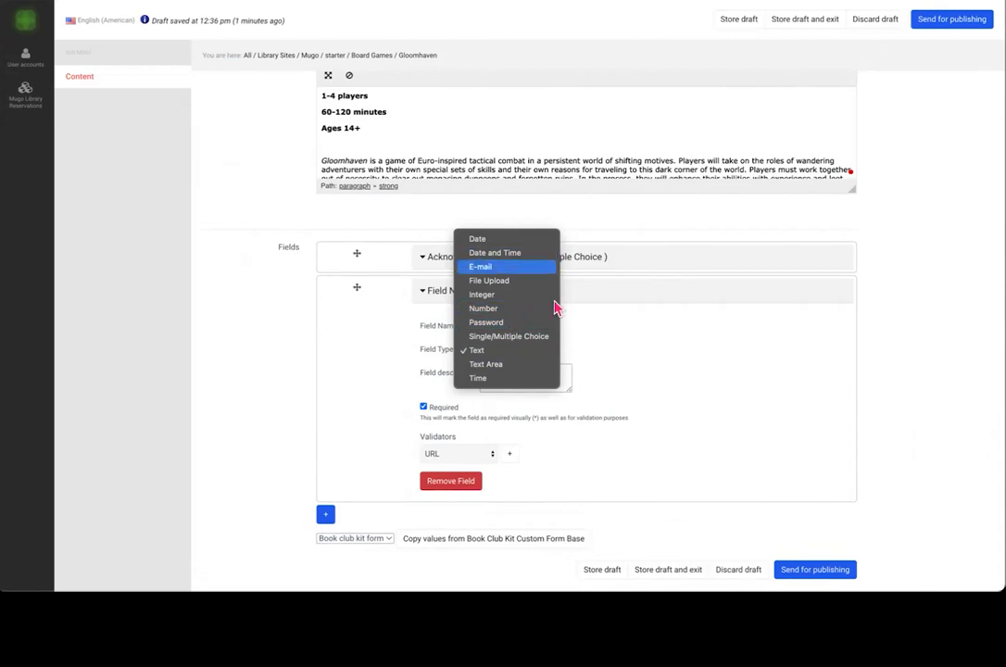
left_click(655, 372)
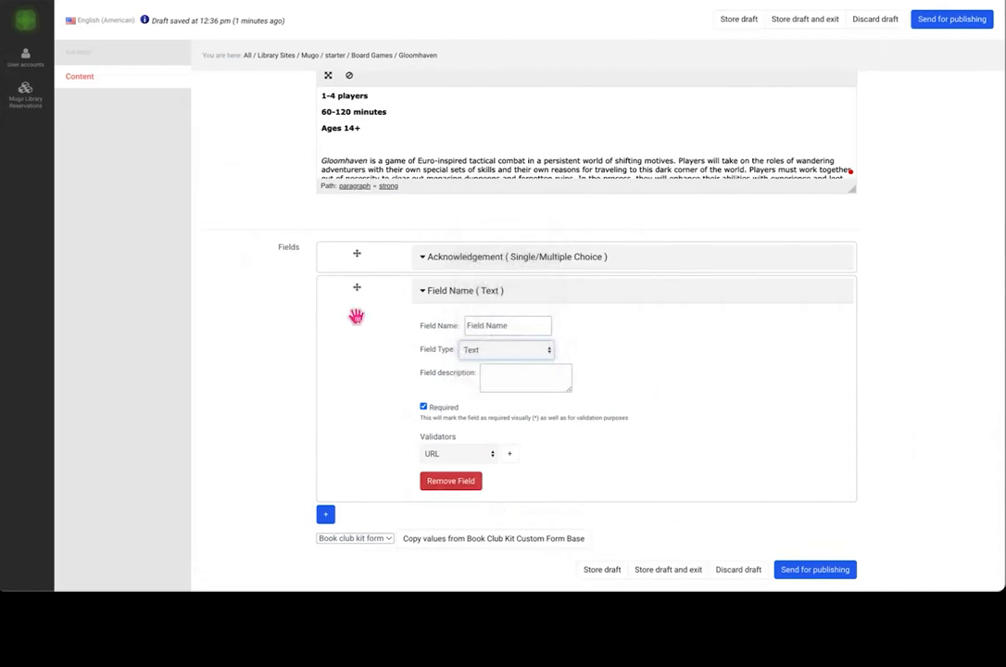
Remove the newly added custom field and discard the Gloomhaven draft
left_click(458, 480)
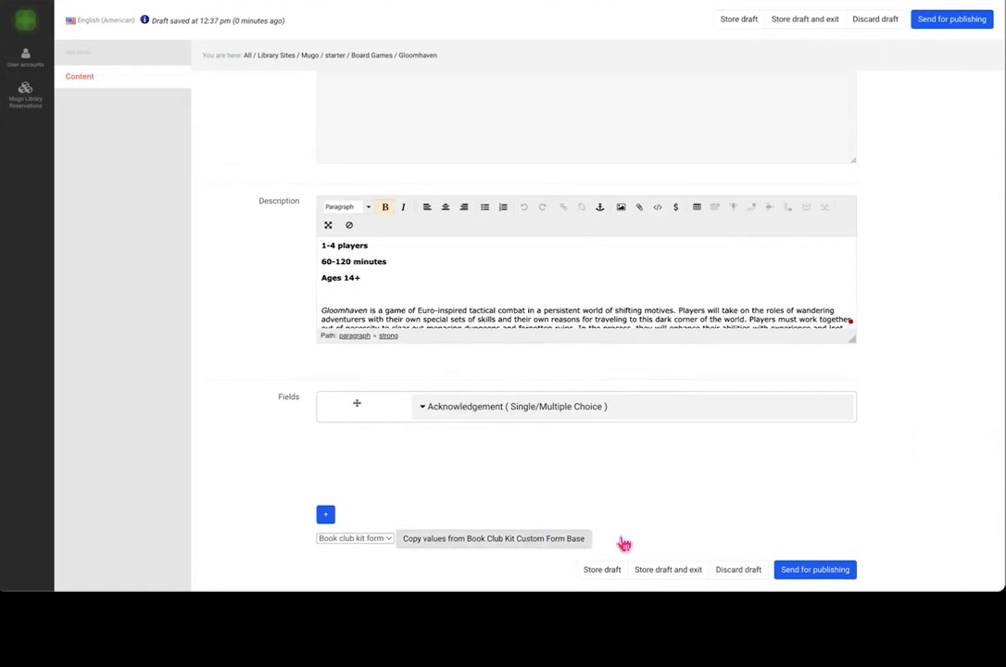
left_click(737, 570)
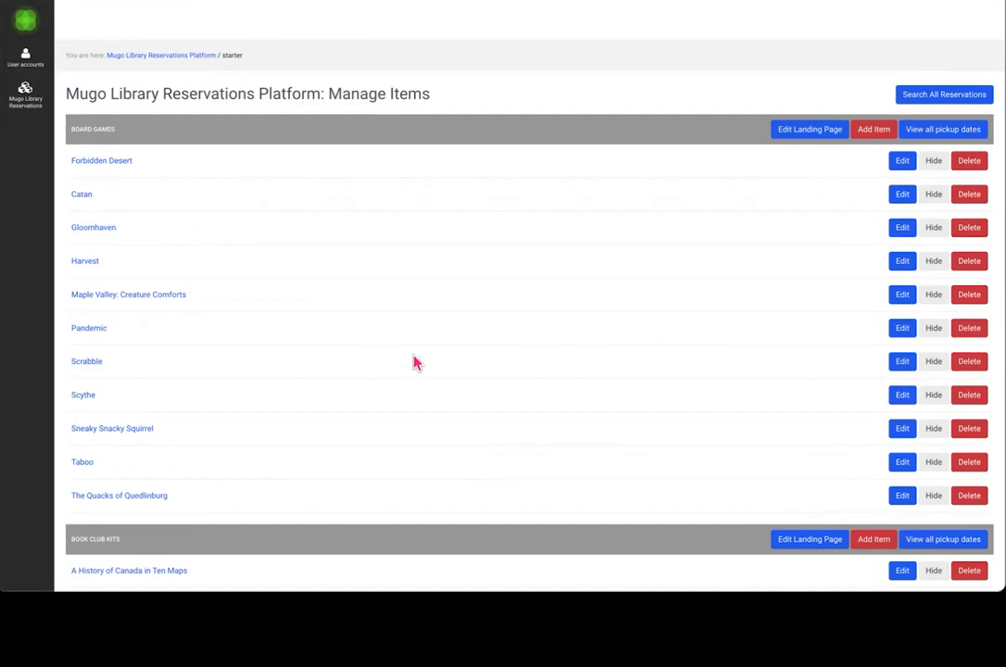
View the calendar of all pickup dates for November 2025
left_click(922, 132)
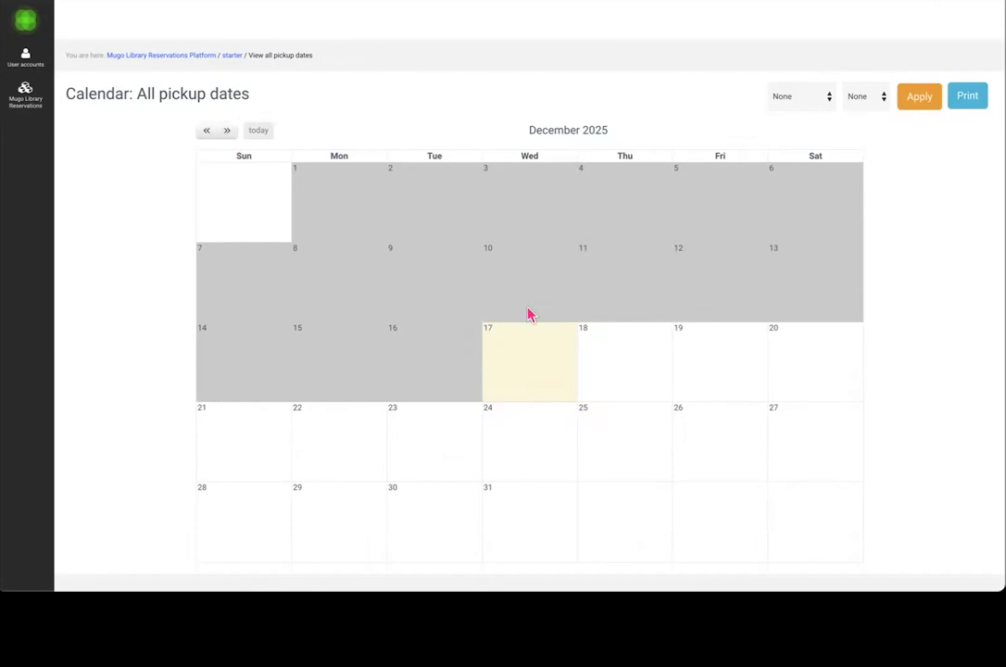
left_click(206, 134)
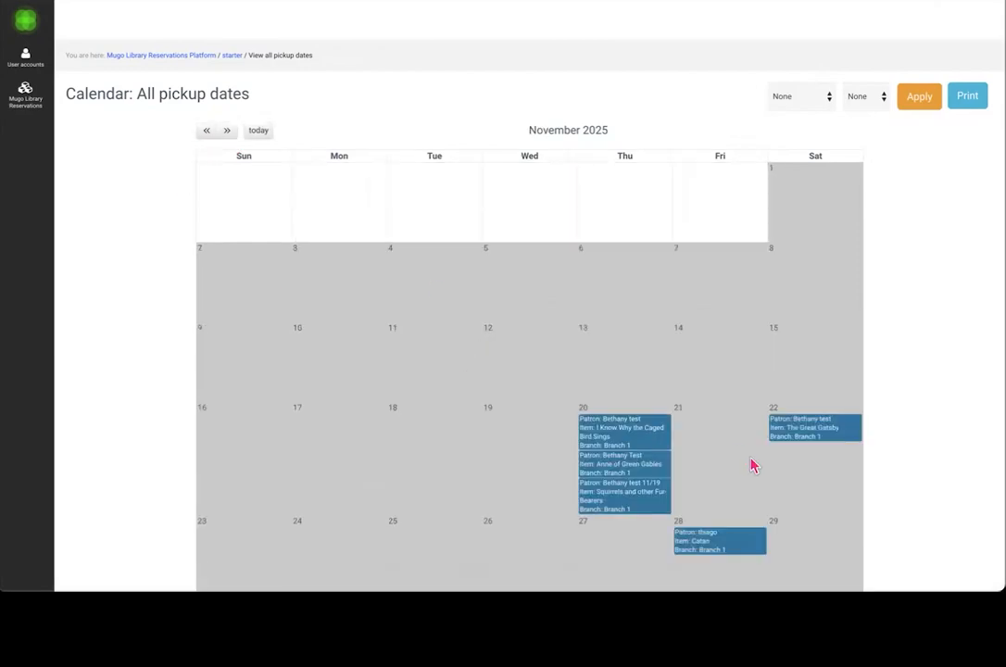
scroll(752, 465, "down", 3)
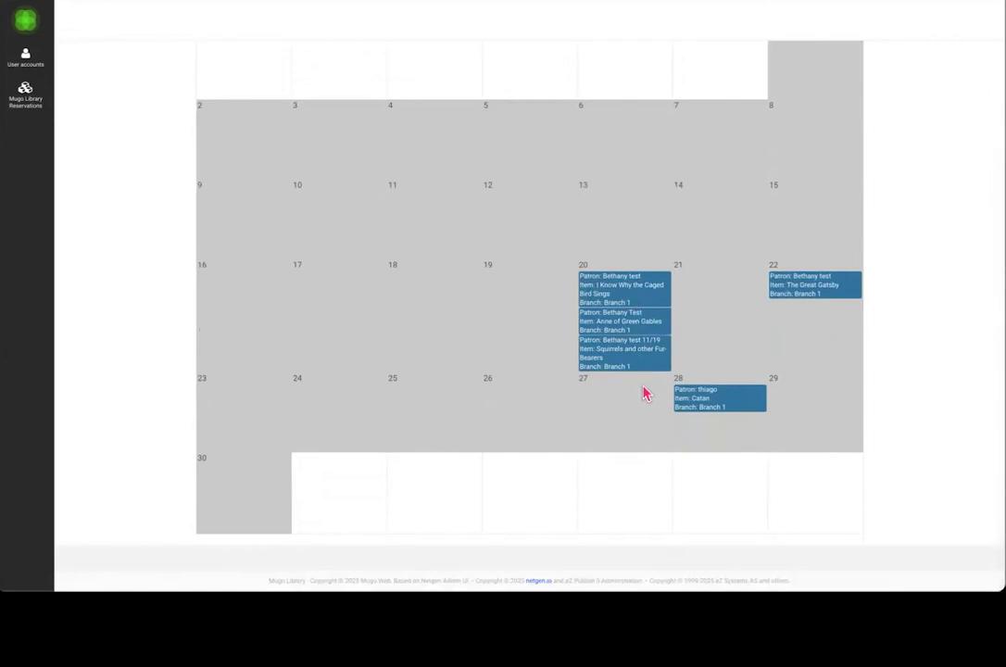
Open the November 20 reservation for I Know Why the Caged Bird Sings and view that item's calendar
left_click(630, 298)
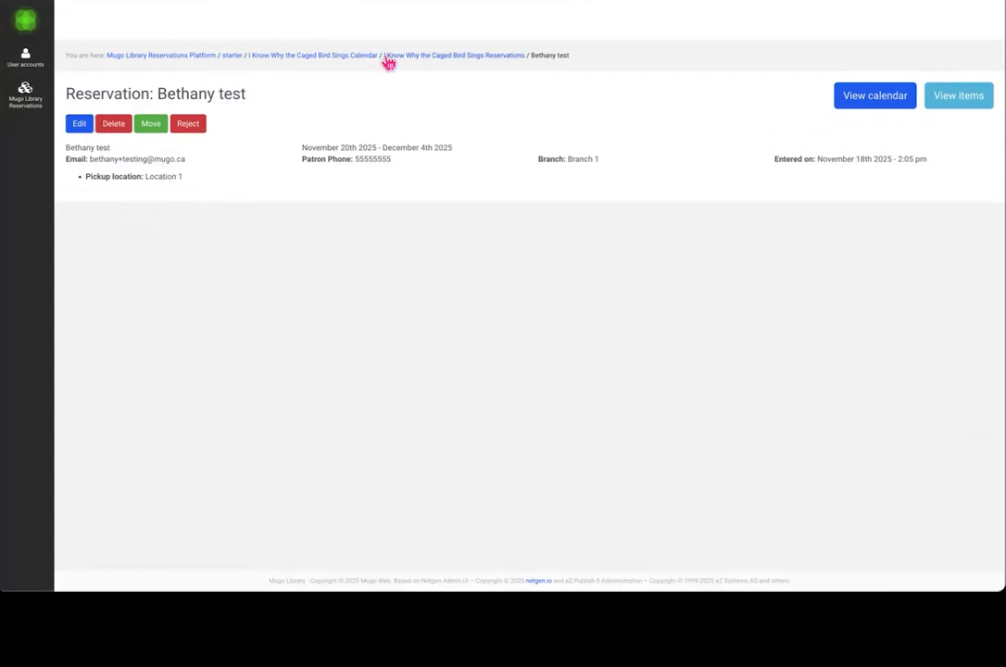
left_click(274, 57)
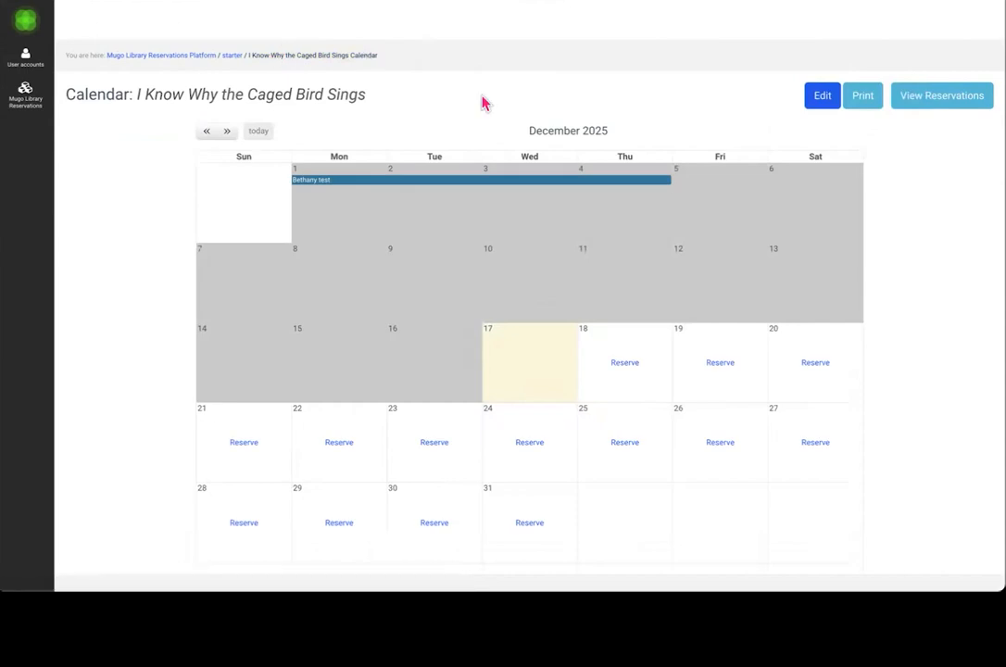
Return to the starter item list and open the calendar of the book club kit A History of Canada in Ten Maps
left_click(230, 56)
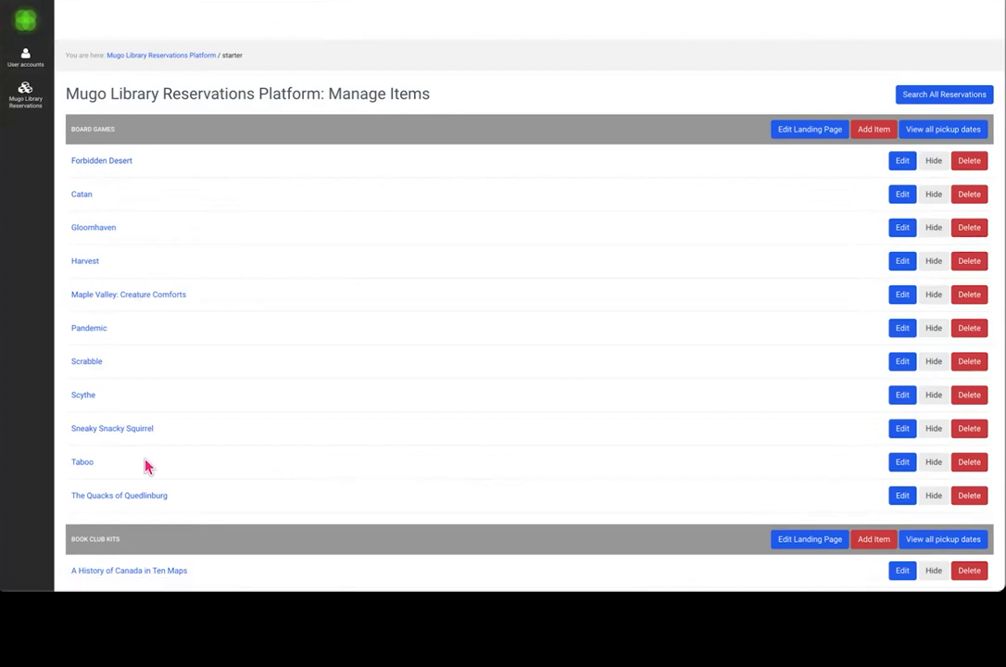
scroll(146, 465, "down", 5)
scroll(147, 466, "down", 1)
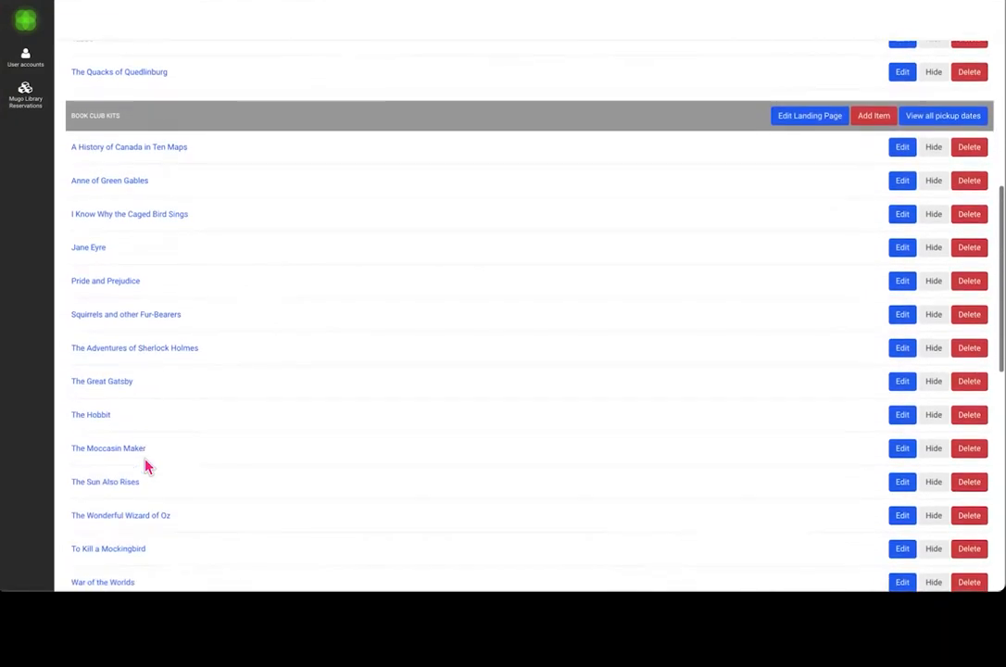
left_click(128, 150)
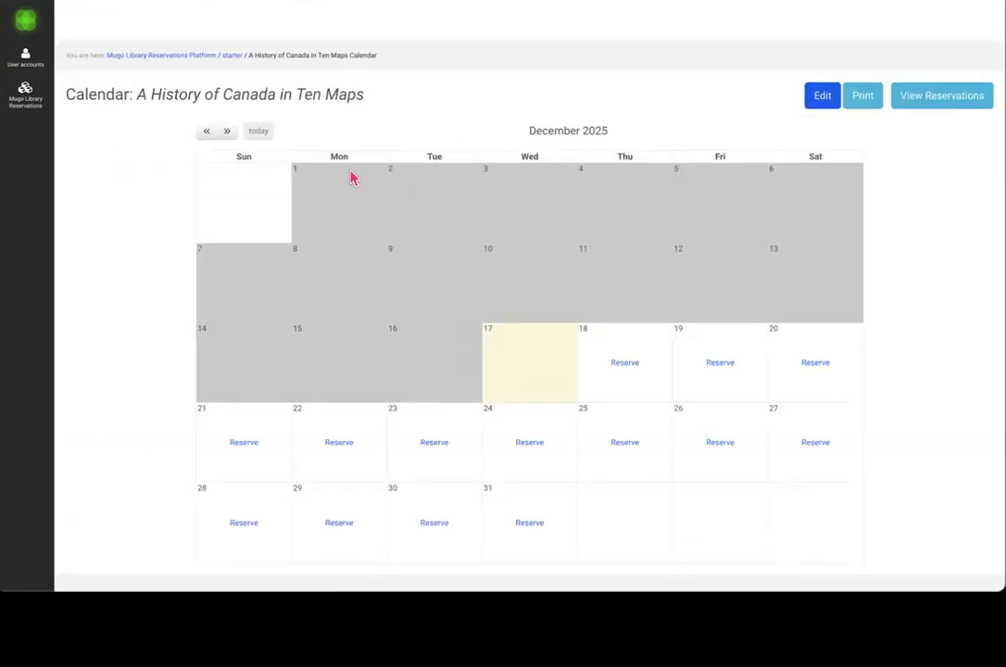
View the October 2025 calendar of A History of Canada in Ten Maps
left_click(202, 137)
left_click(201, 137)
left_click(202, 137)
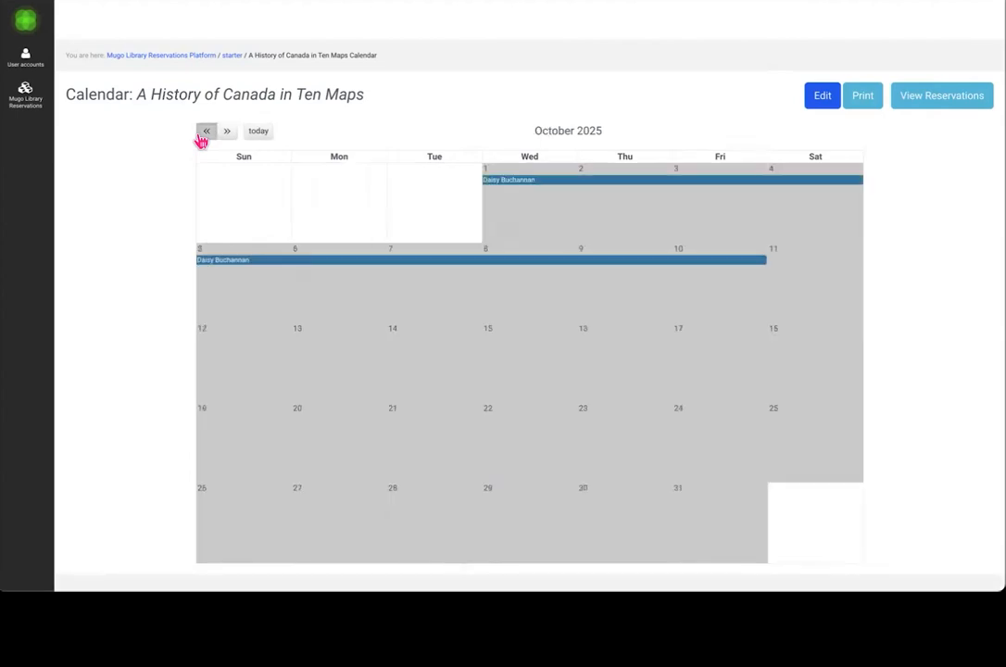
left_click(231, 135)
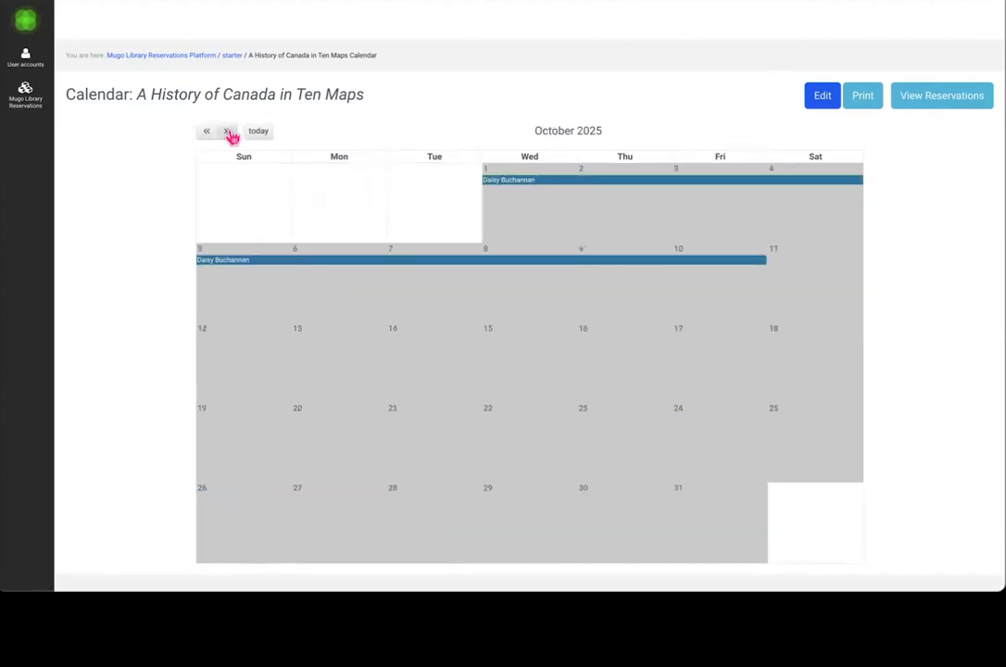
Return to the starter item list, open the calendar of all pickup dates from Board Games, and examine its item category filter options
left_click(237, 57)
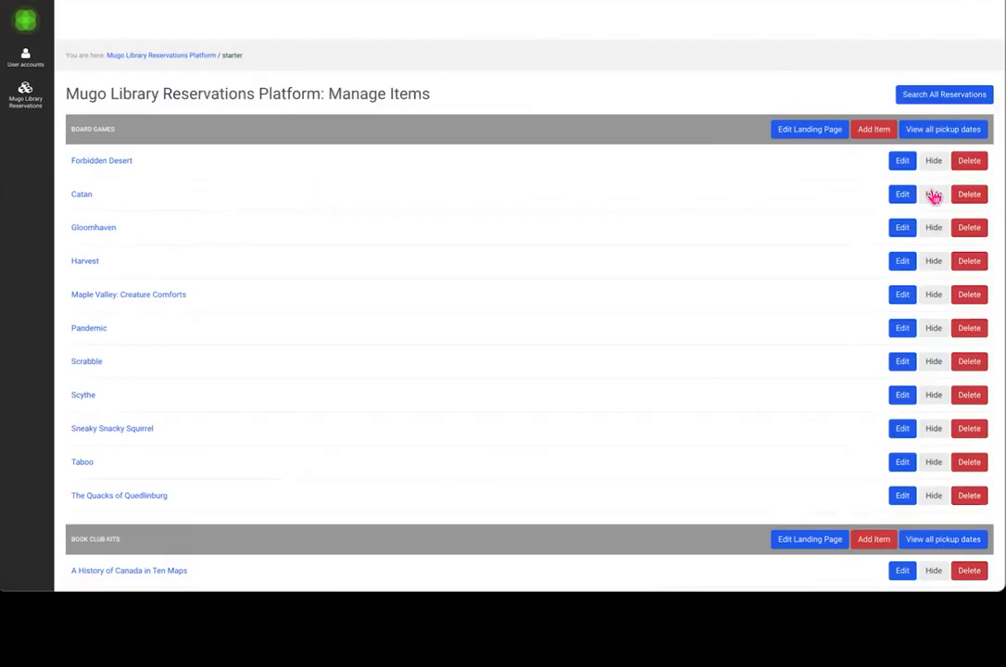
left_click(950, 139)
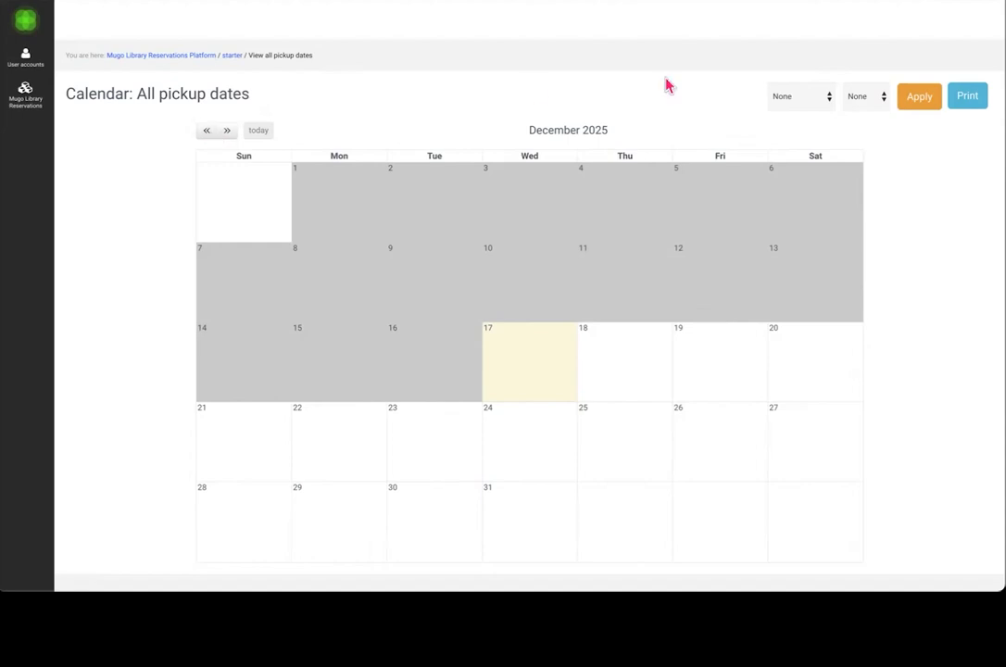
left_click(830, 100)
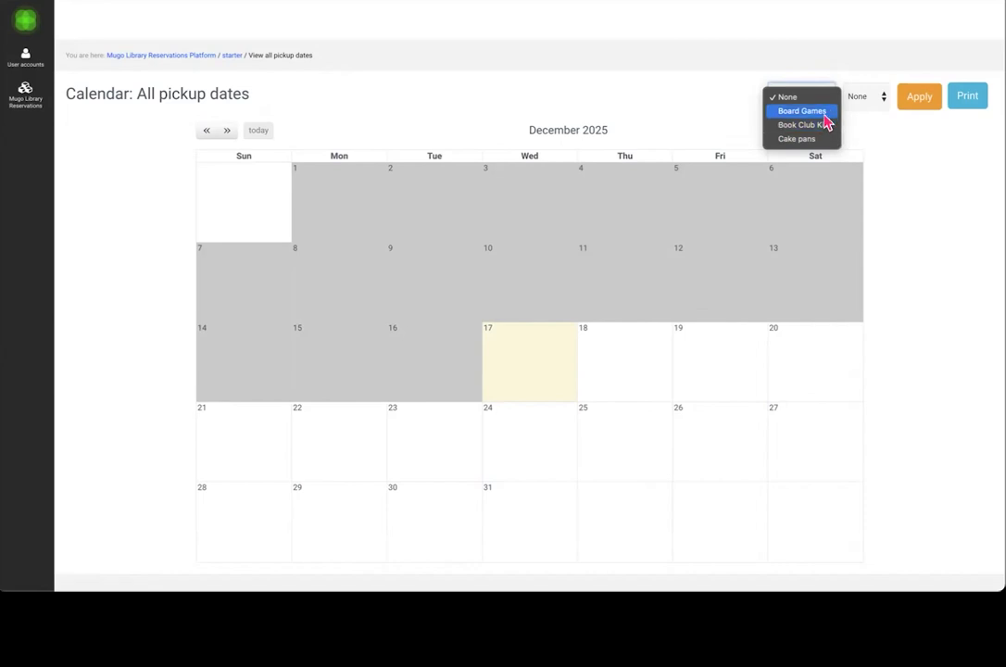
left_click(864, 123)
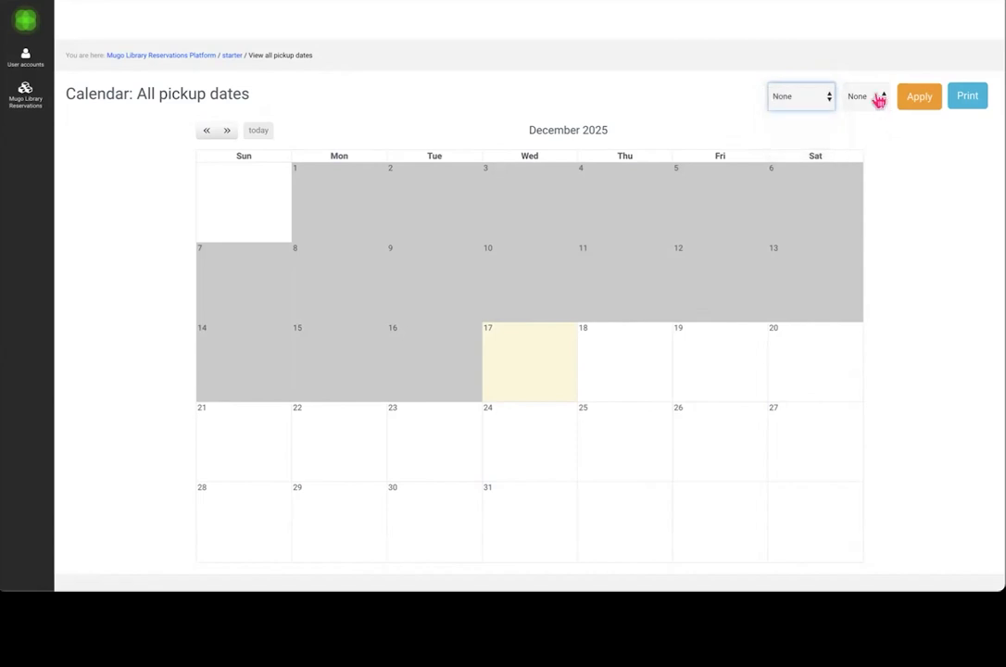
Filter the calendar of all pickup dates to the South branch and view October 2025
left_click(878, 98)
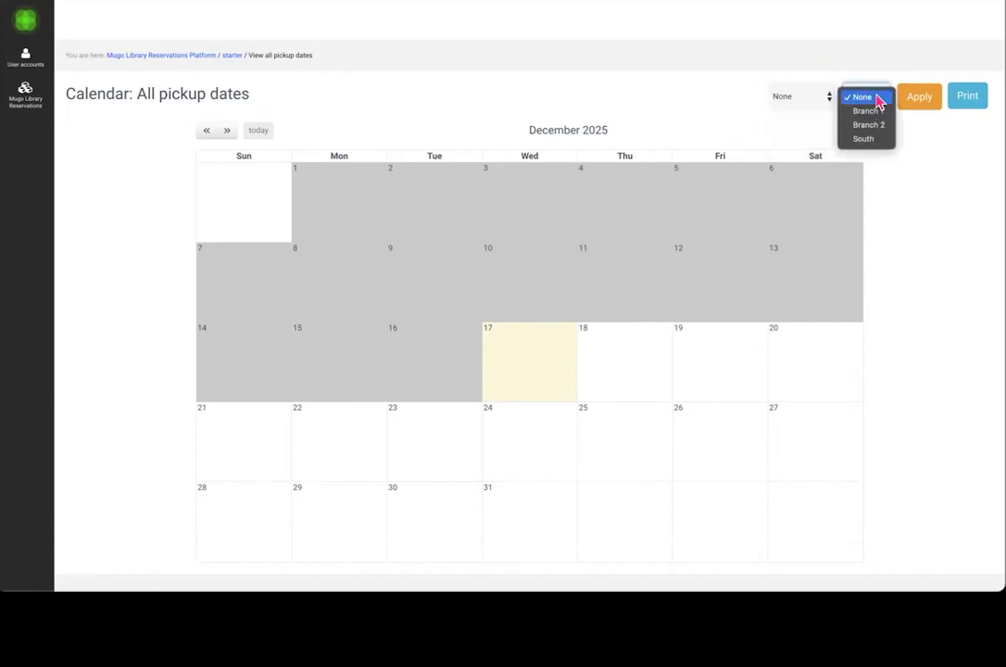
left_click(887, 142)
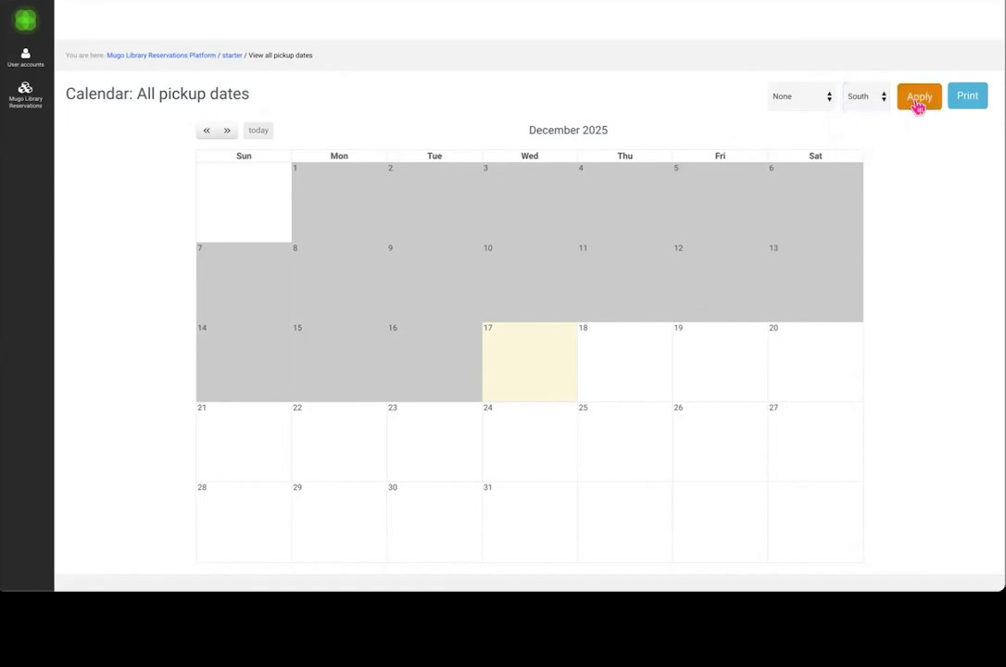
left_click(917, 107)
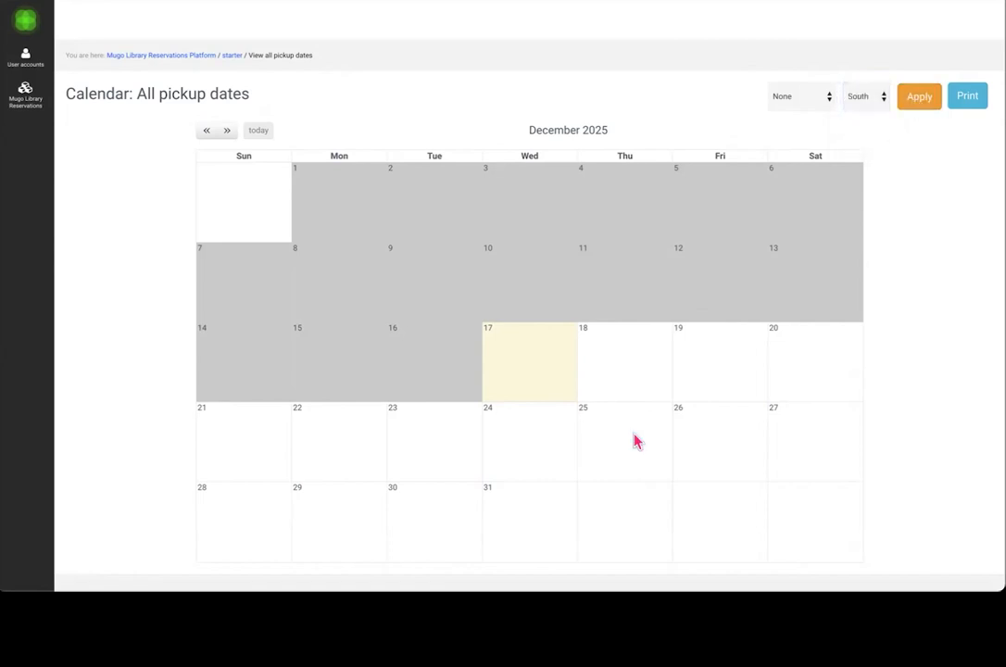
left_click(207, 131)
left_click(207, 131)
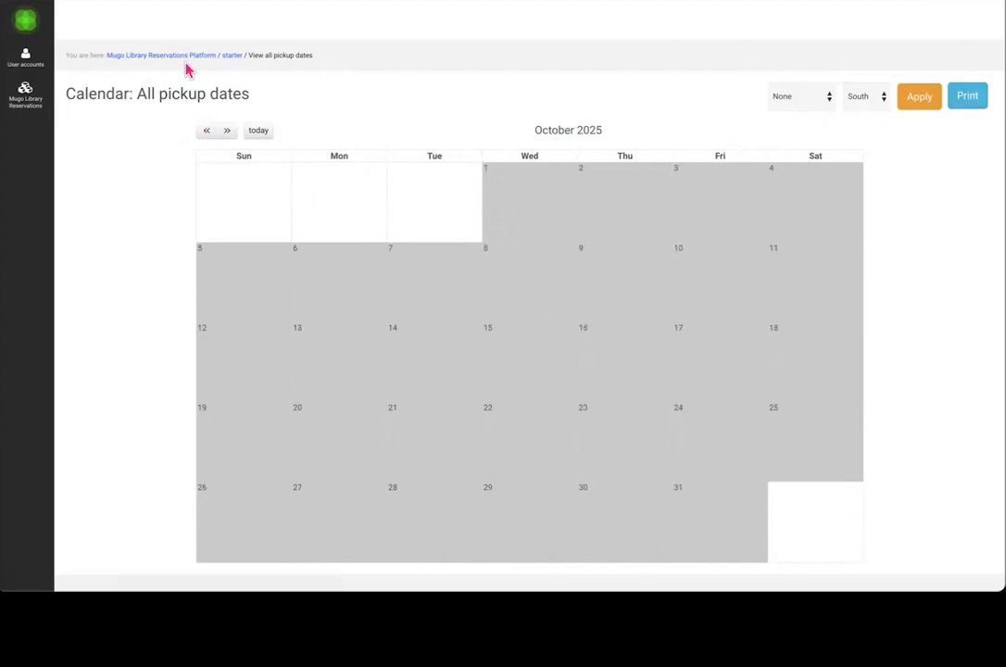
Search all reservations by a patron's first name and review the matches for each item category and status
left_click(232, 58)
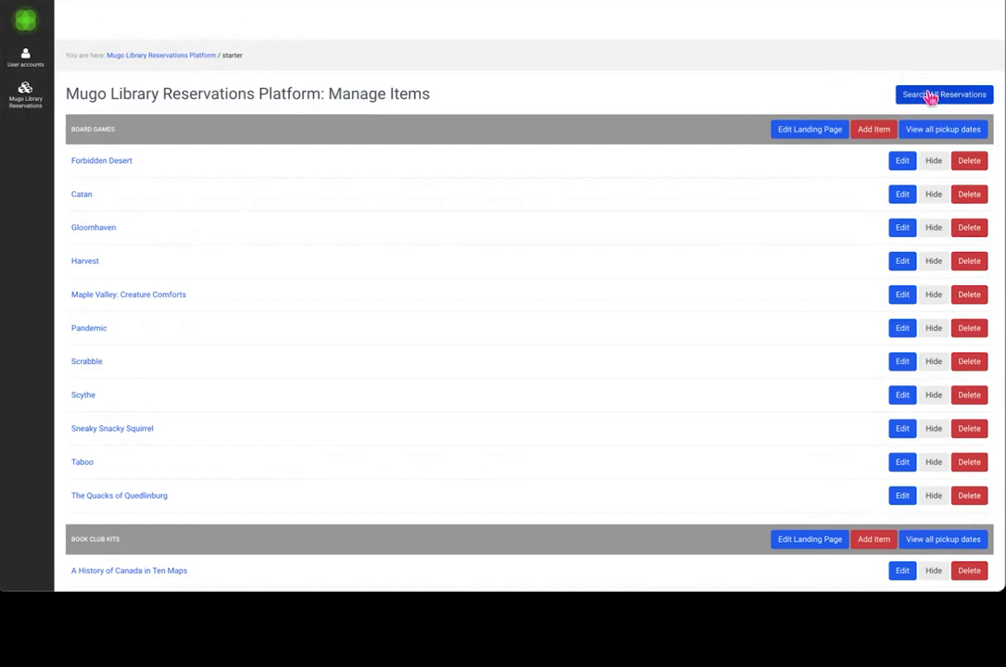
left_click(931, 104)
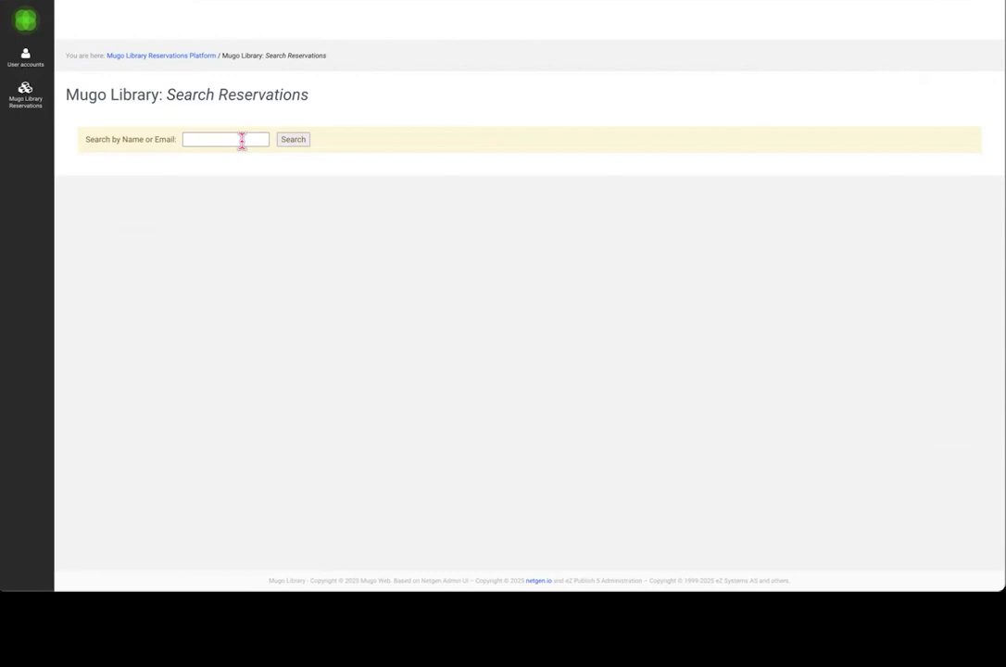
left_click(242, 141)
left_click(249, 168)
left_click(291, 141)
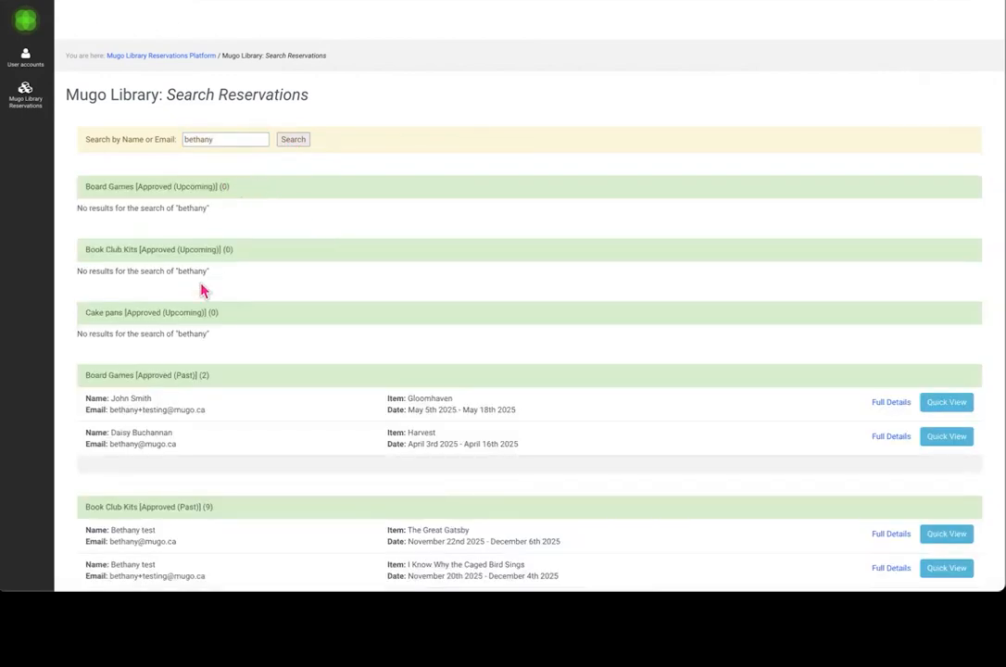
scroll(233, 494, "down", 5)
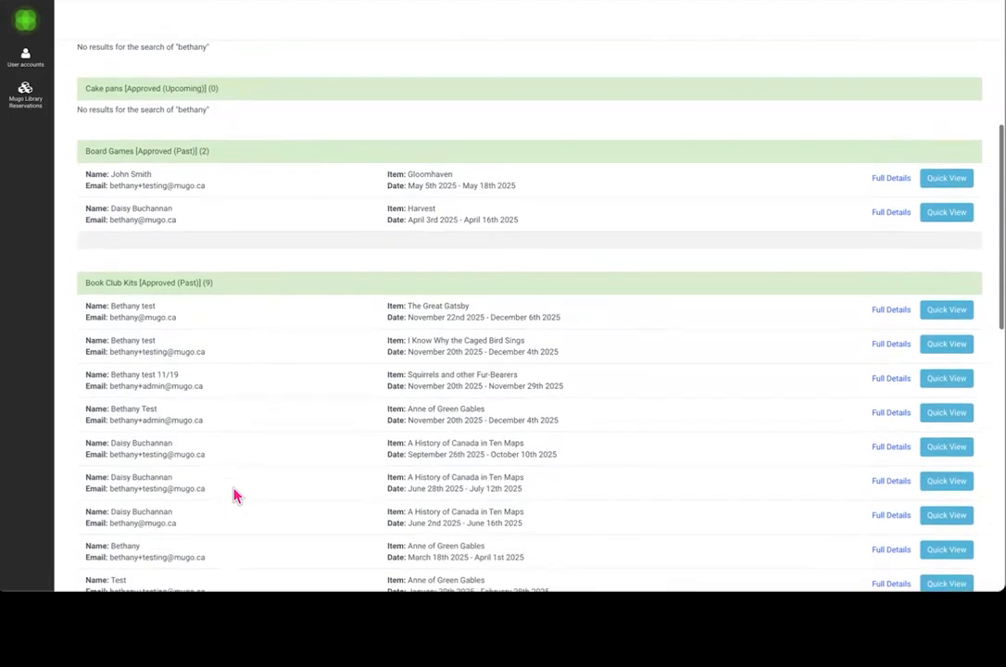
scroll(233, 496, "down", 15)
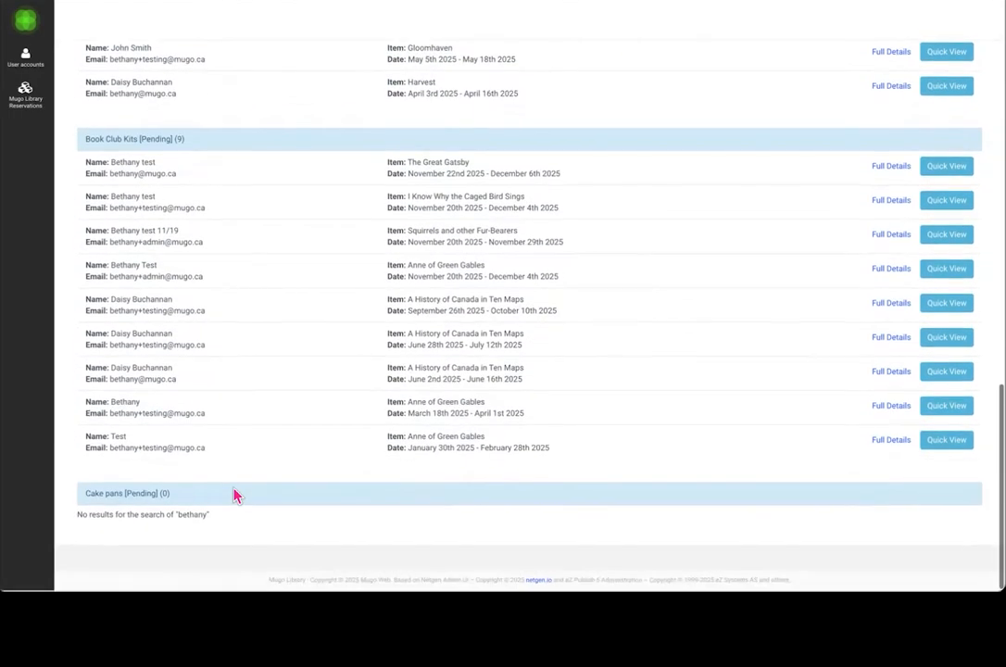
scroll(225, 375, "up", 10)
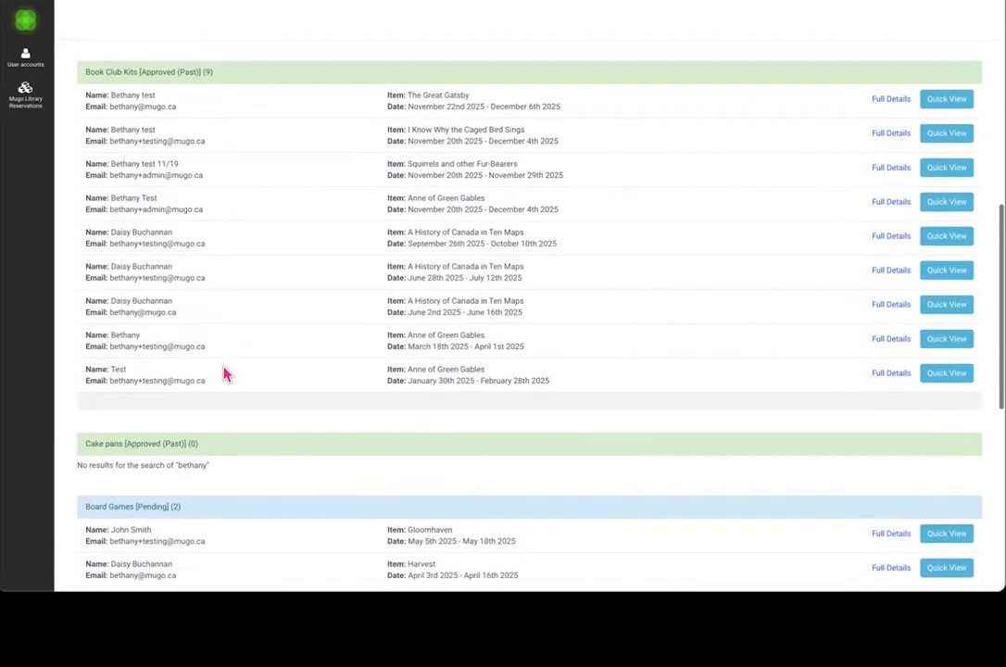
scroll(225, 375, "up", 9)
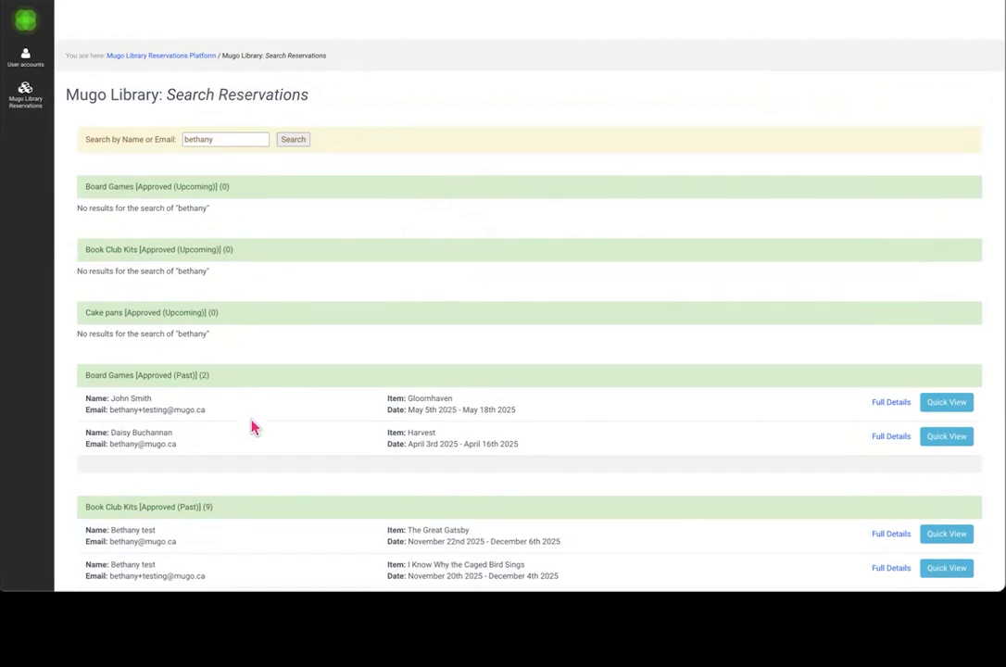
scroll(254, 426, "down", 2)
scroll(168, 137, "up", 2)
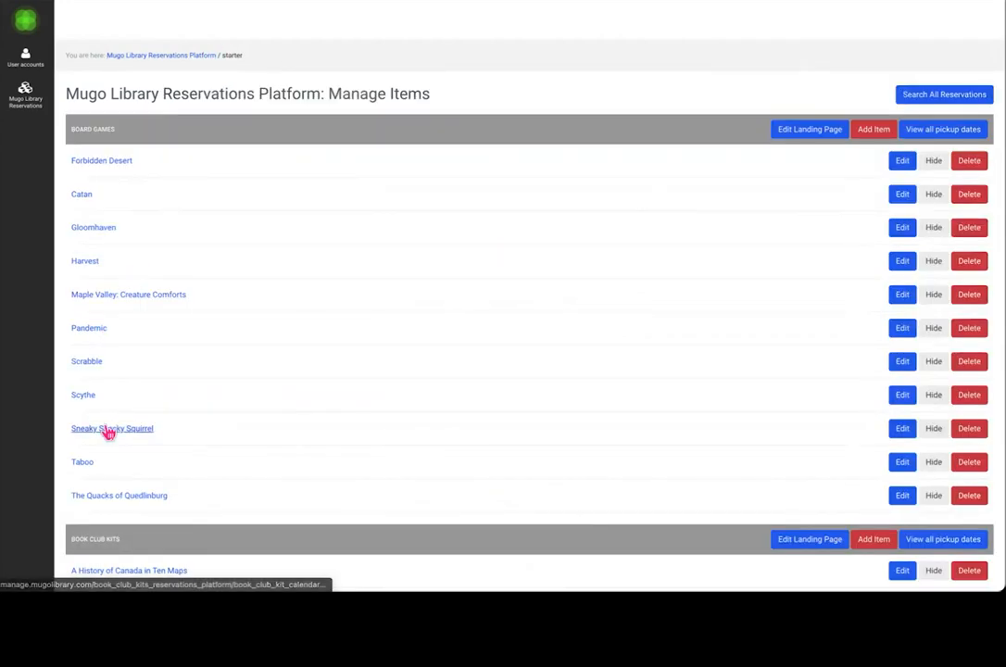
Open the Anne of Green Gables reservations, expand both pending requests, and view the full details of the April 15th 2025 one
scroll(105, 432, "down", 3)
scroll(107, 432, "down", 1)
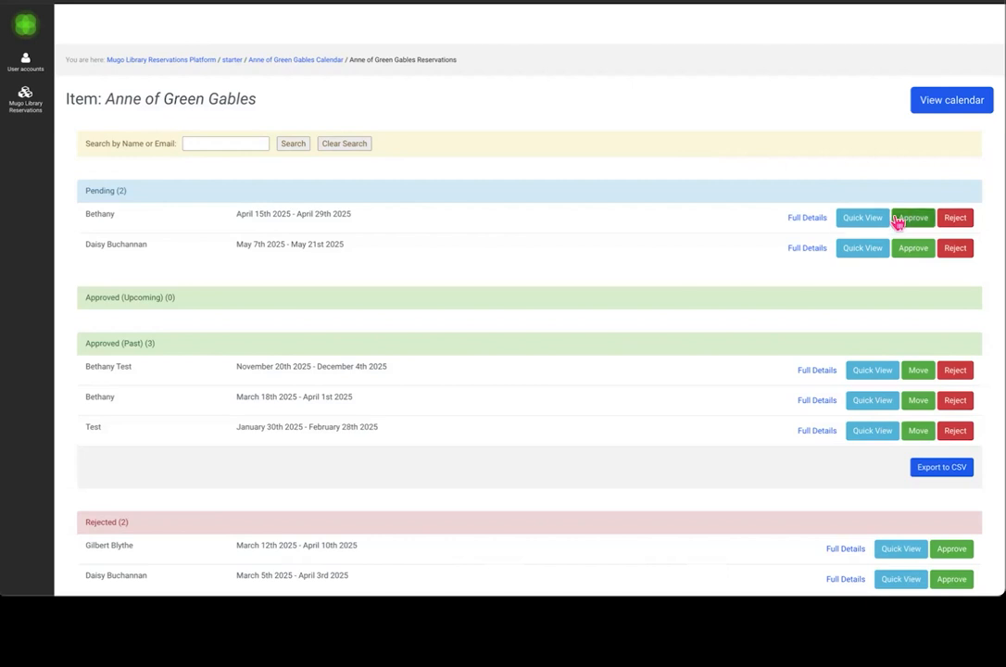
left_click(846, 220)
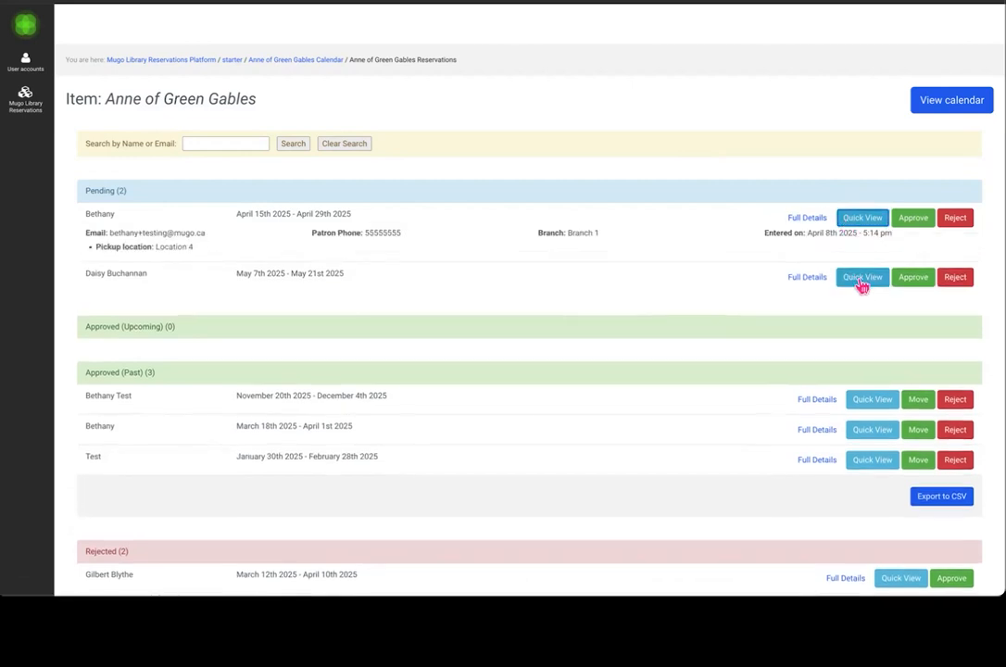
left_click(862, 280)
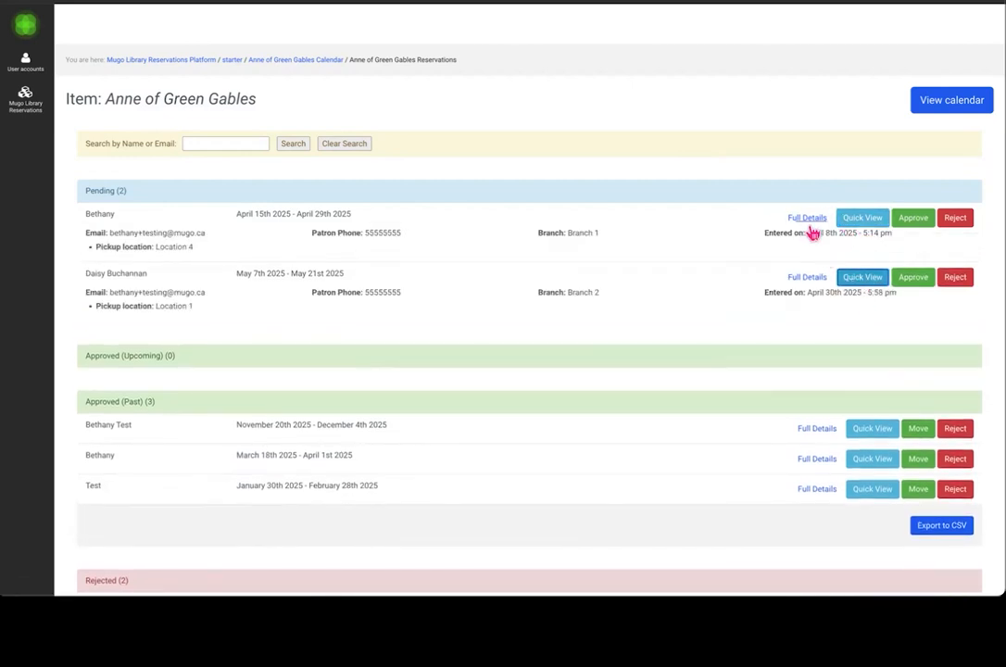
left_click(808, 222)
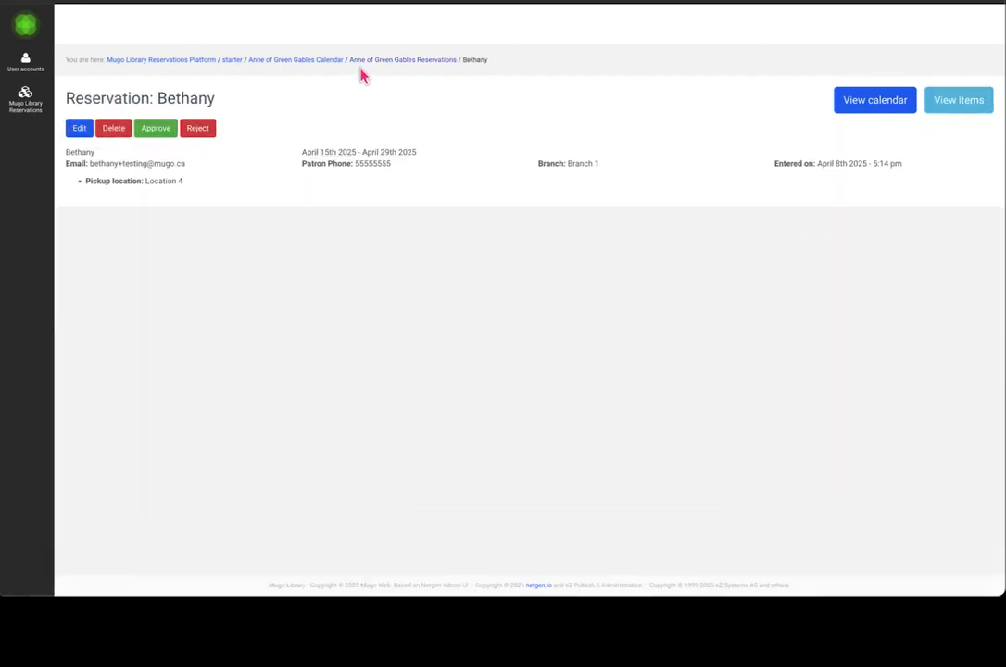
left_click(332, 59)
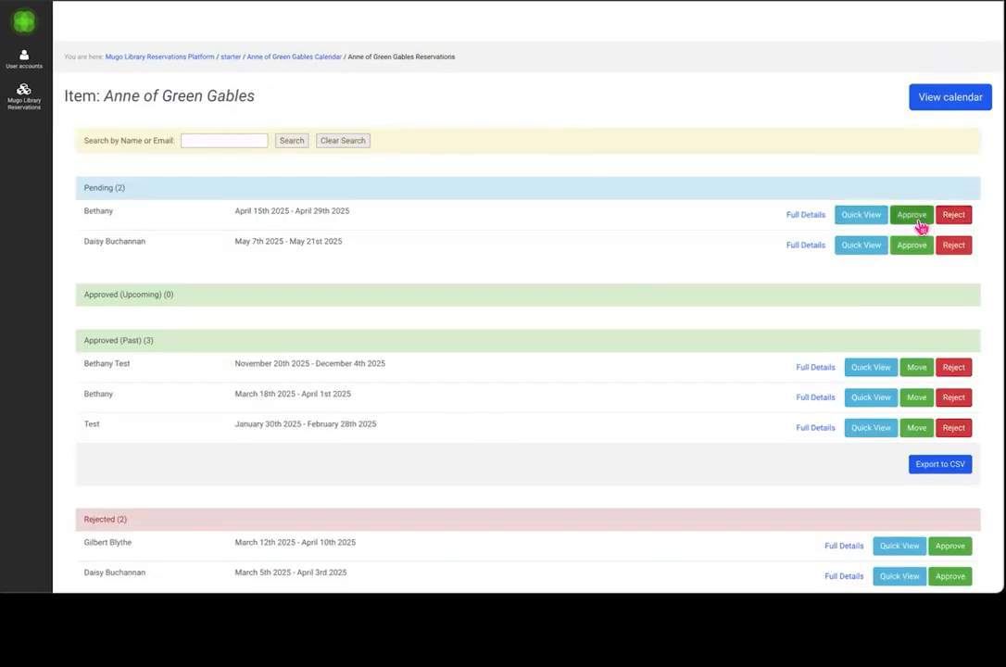
Start rejecting the pending April 15th 2025 reservation, try the requester email option, and cancel the rejection
left_click(953, 217)
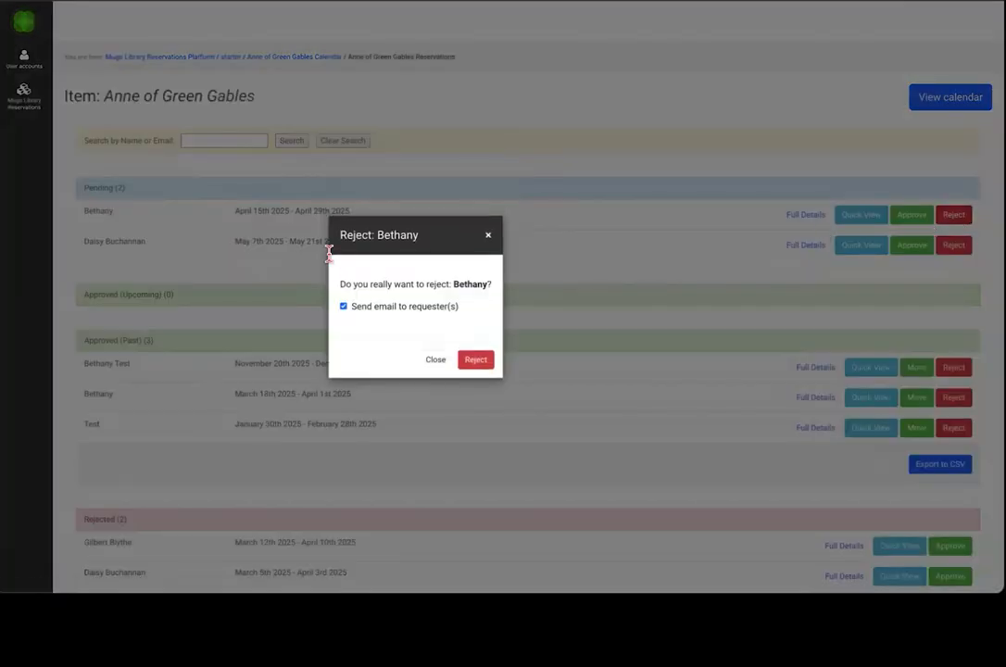
left_click(344, 307)
left_click(344, 307)
left_click(441, 361)
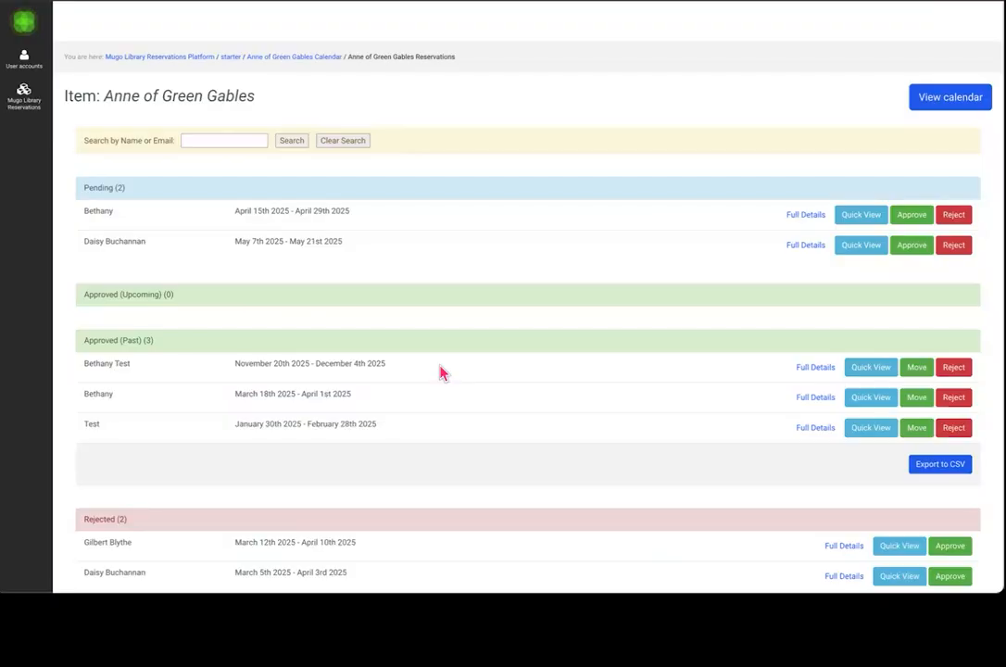
Start moving the approved November 20th 2025 reservation, look through its item and start date choices, and cancel the move
scroll(554, 250, "down", 2)
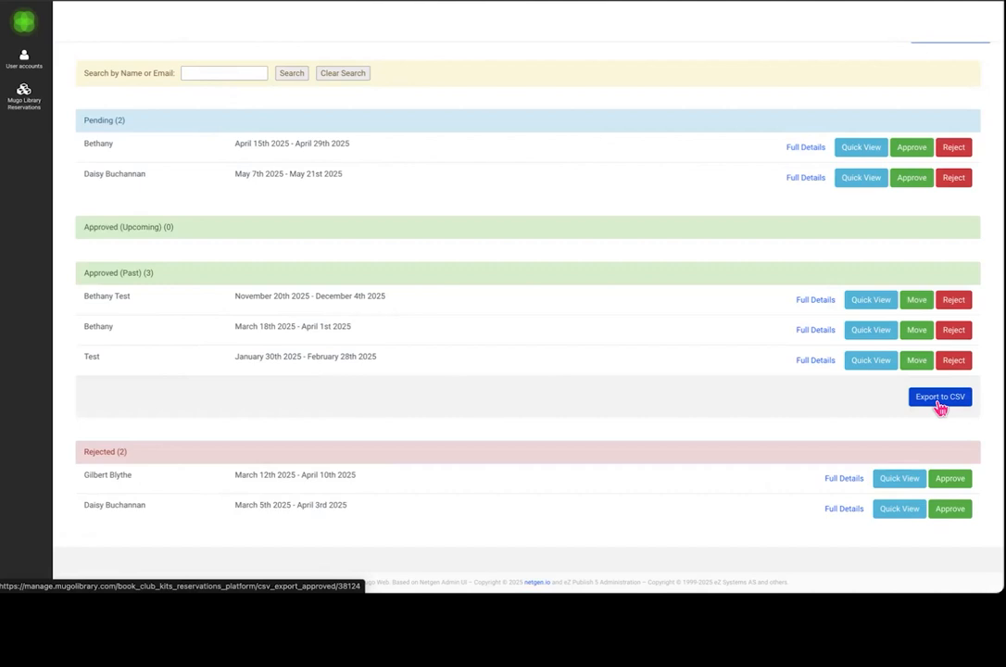
scroll(938, 407, "up", 2)
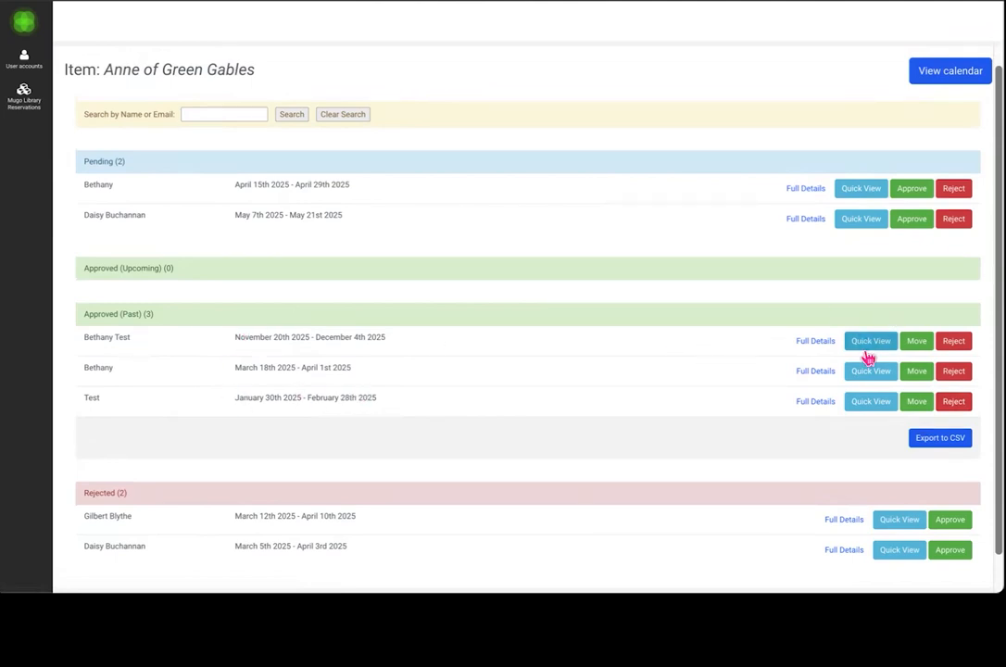
left_click(917, 344)
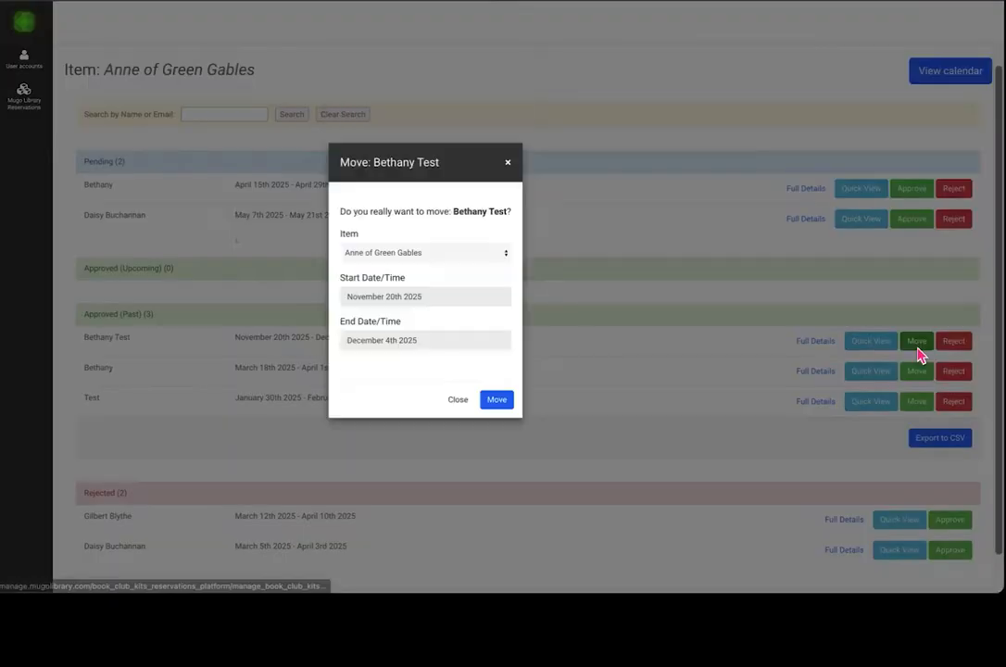
left_click(453, 273)
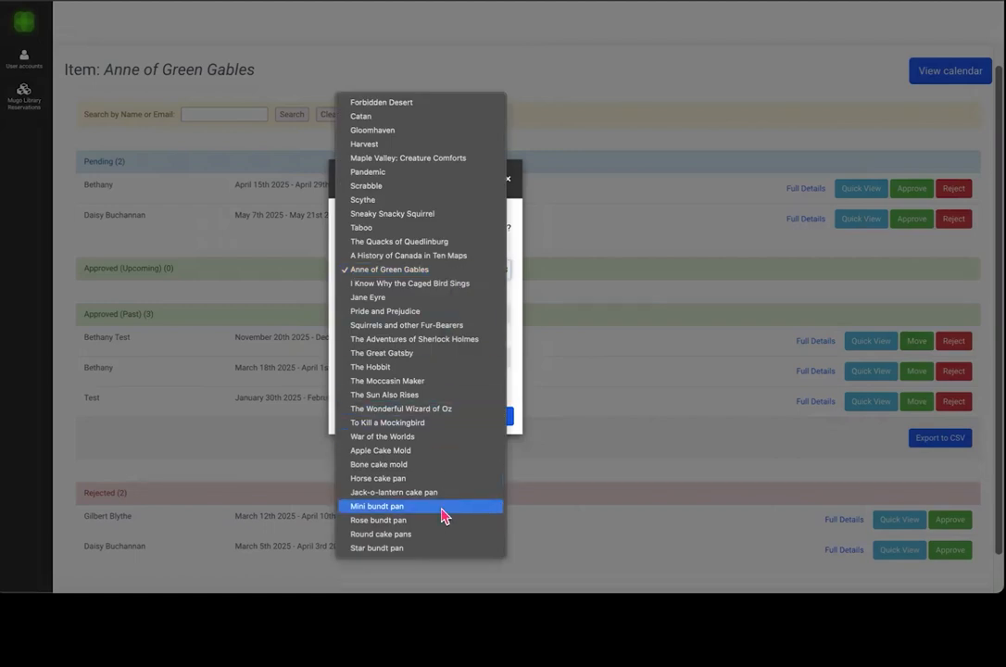
left_click(515, 339)
left_click(491, 318)
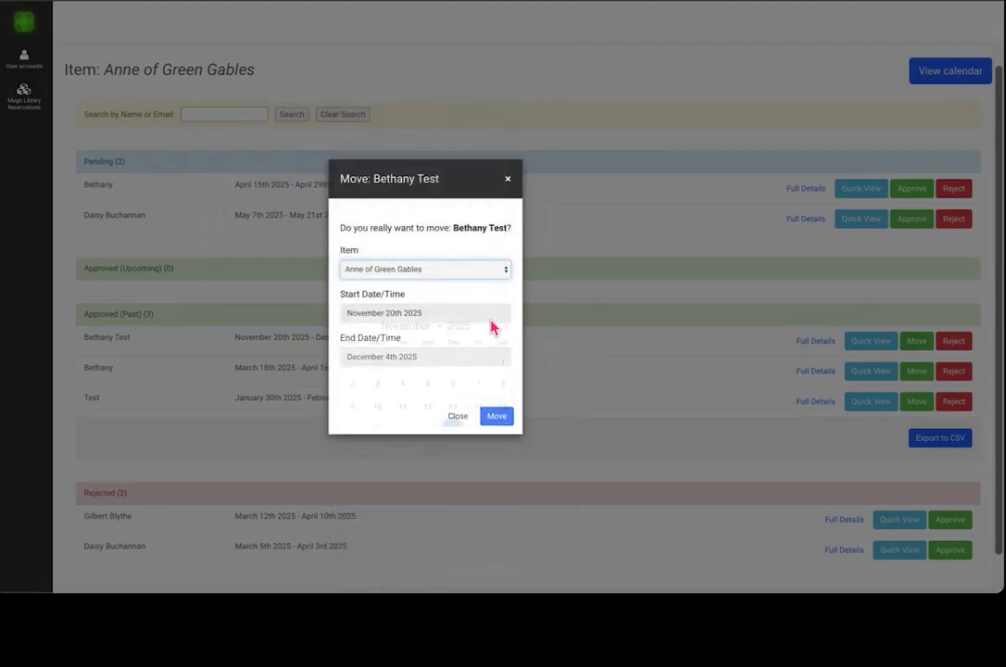
left_click(511, 296)
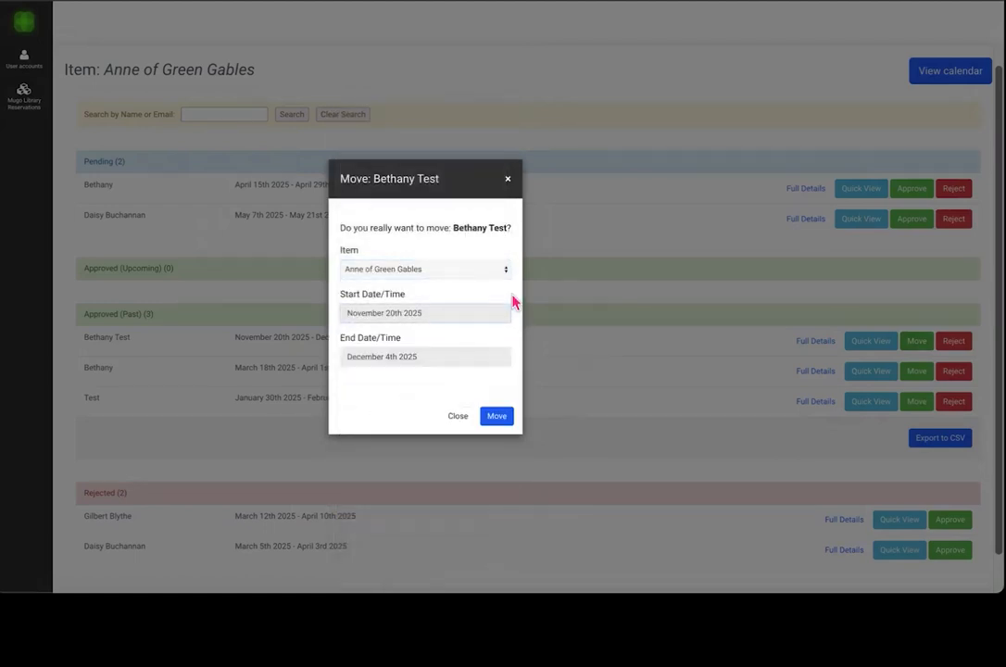
left_click(579, 311)
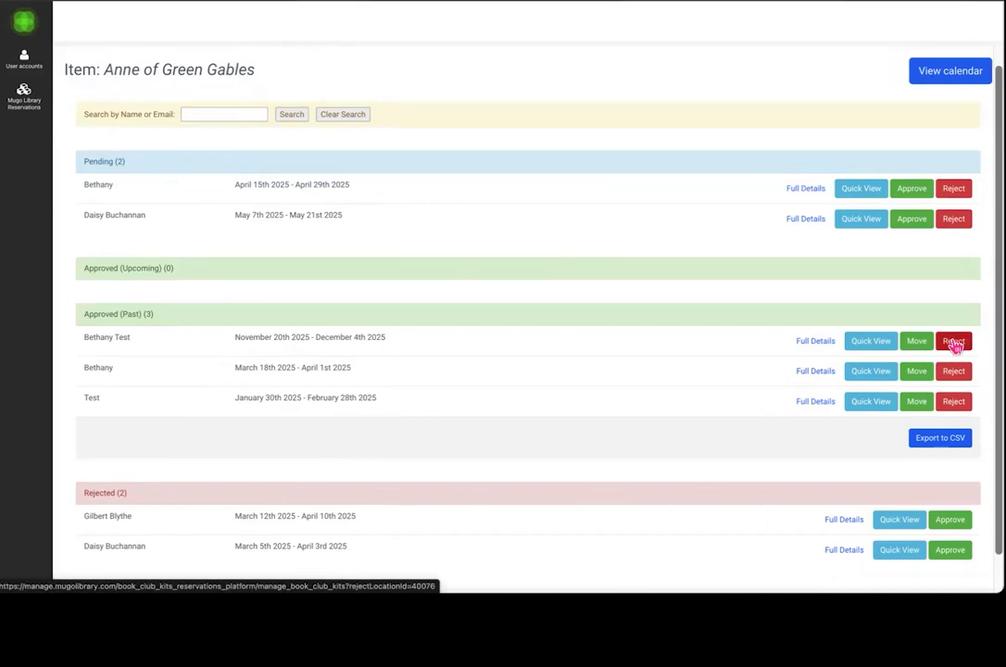
Start rejecting the approved January 30th 2025 reservation and turn off the email to its requester
left_click(953, 403)
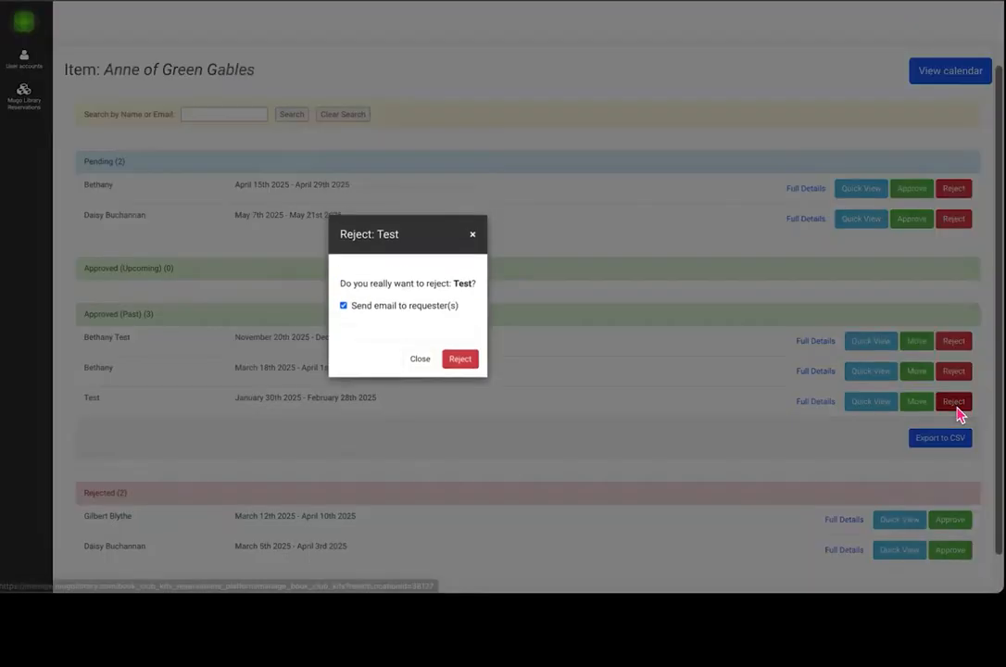
left_click(344, 307)
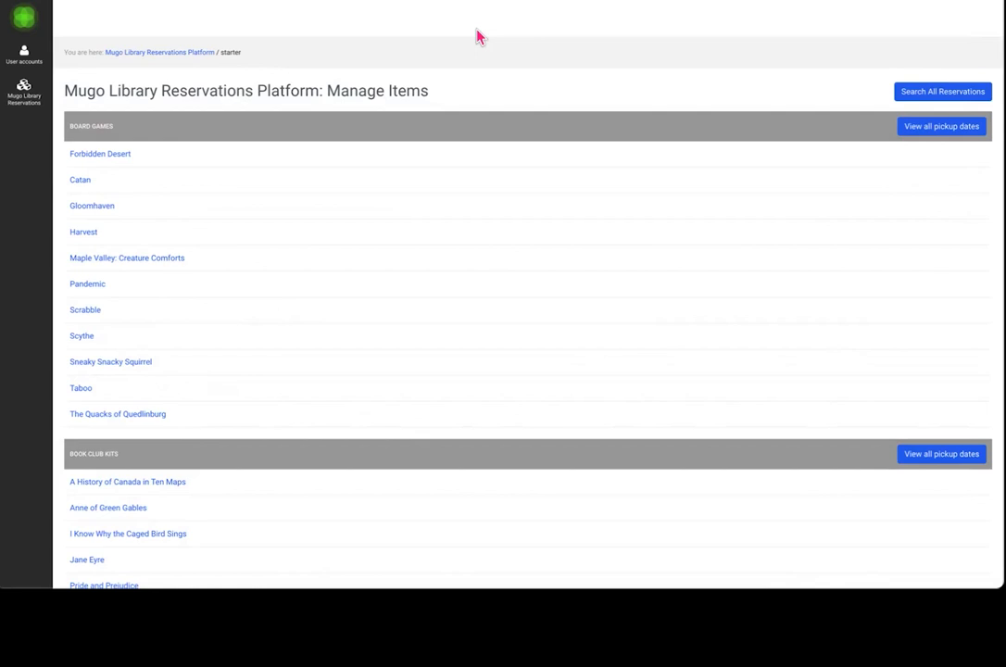
Review the starter item list without editing controls, from the board games down to the cake pans and library logo
scroll(537, 297, "down", 5)
scroll(536, 296, "down", 4)
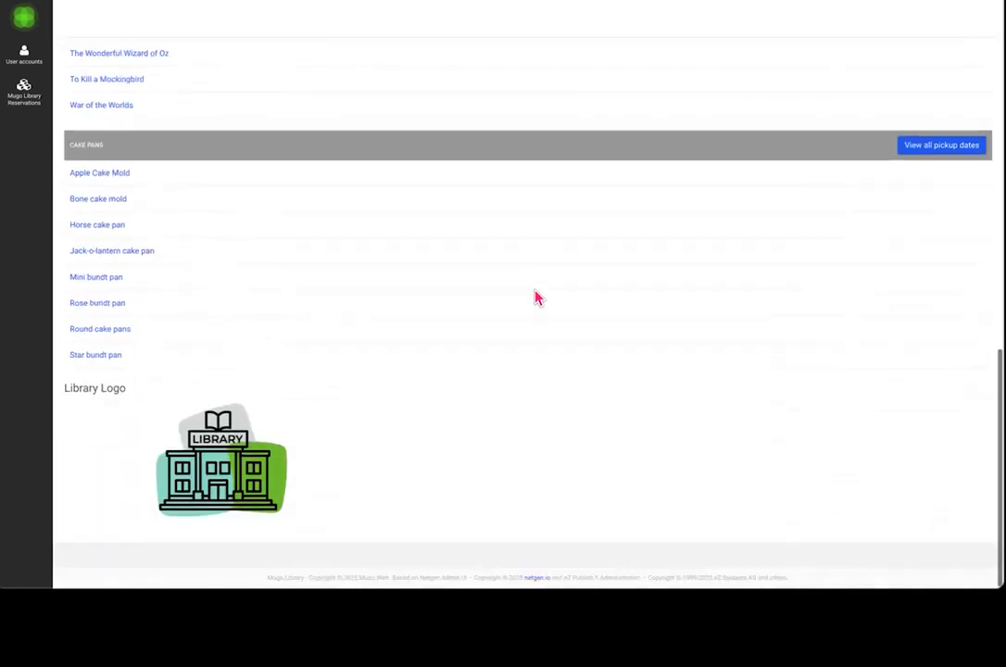
Open the search page for all reservations from the starter item list, and go back to the item list
scroll(540, 276, "up", 8)
scroll(540, 275, "up", 1)
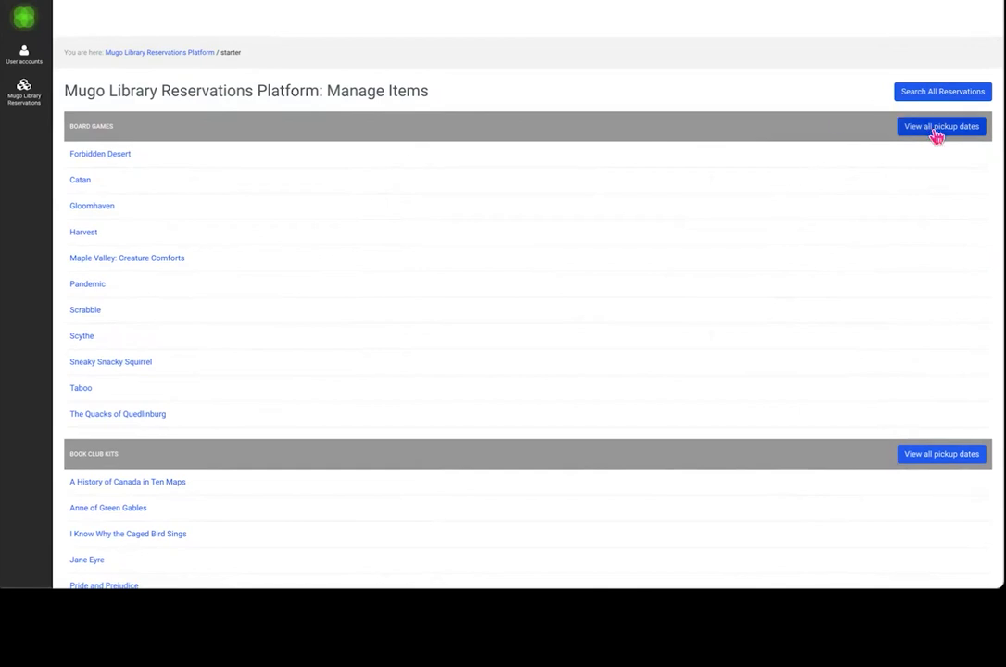
left_click(933, 100)
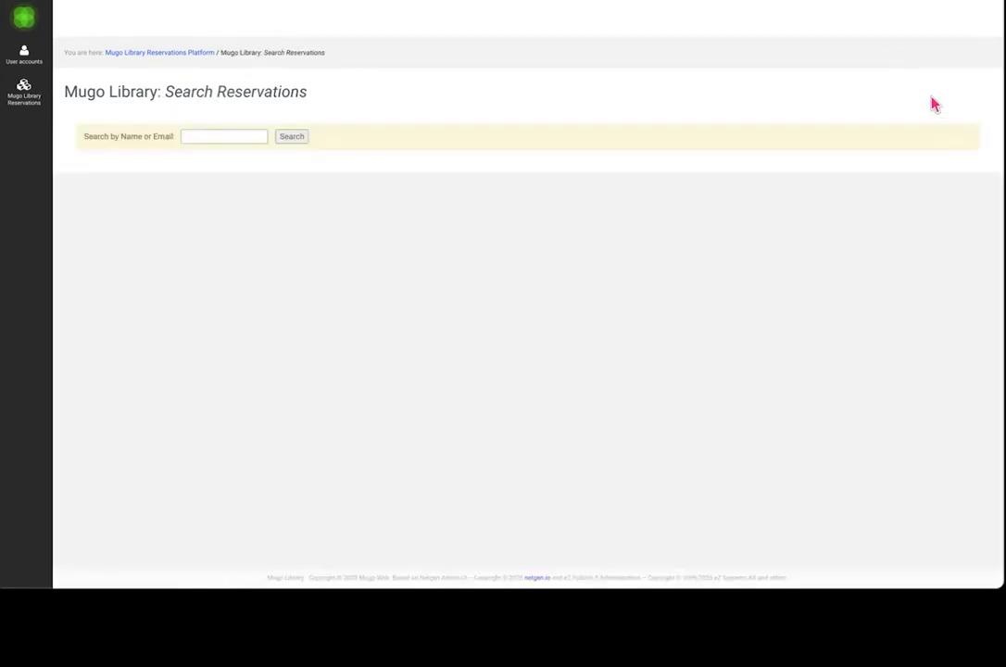
left_click(190, 53)
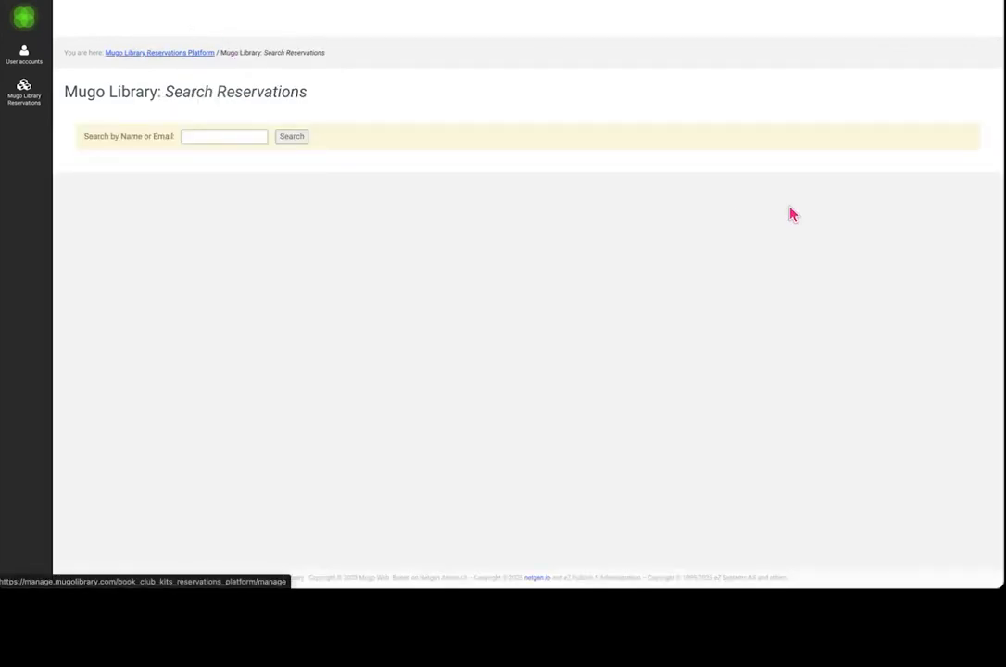
View all pickup dates for November 2025 and open the November 20 reservation for I Know Why the Caged Bird Sings
left_click(940, 129)
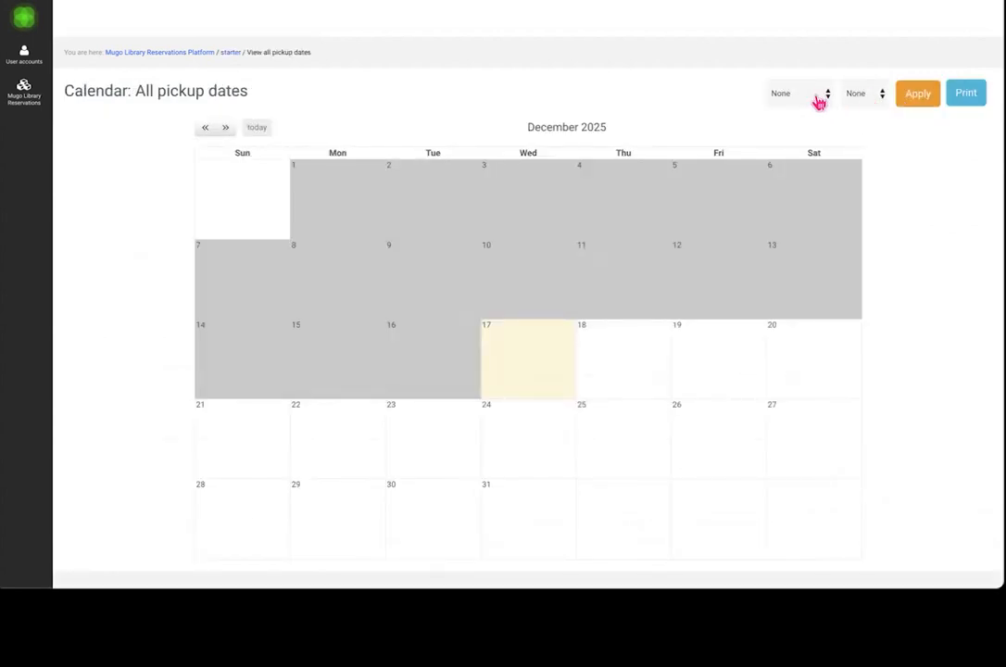
left_click(206, 128)
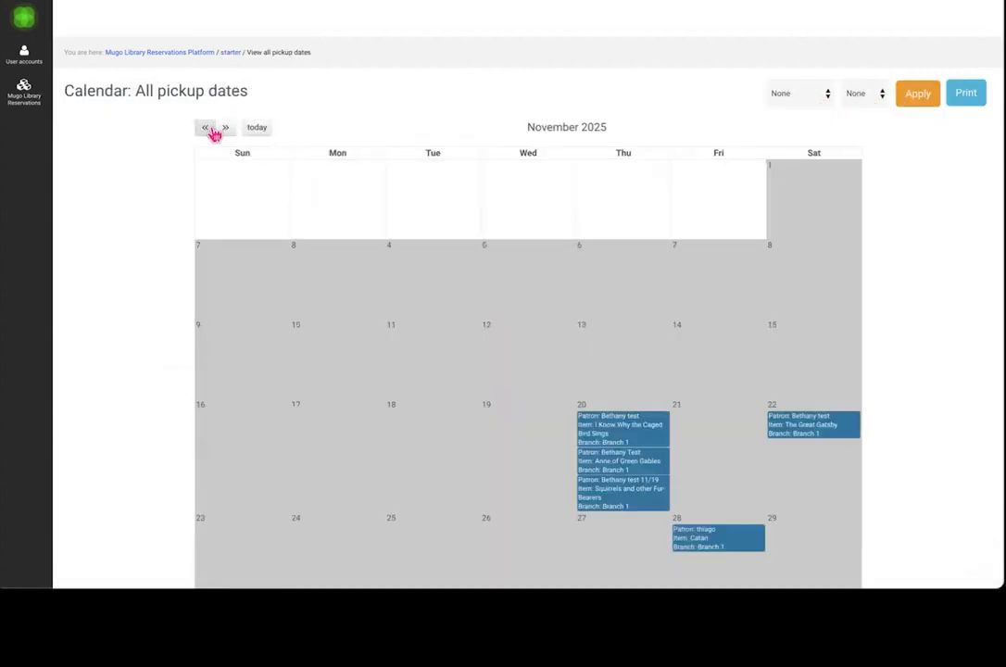
left_click(642, 435)
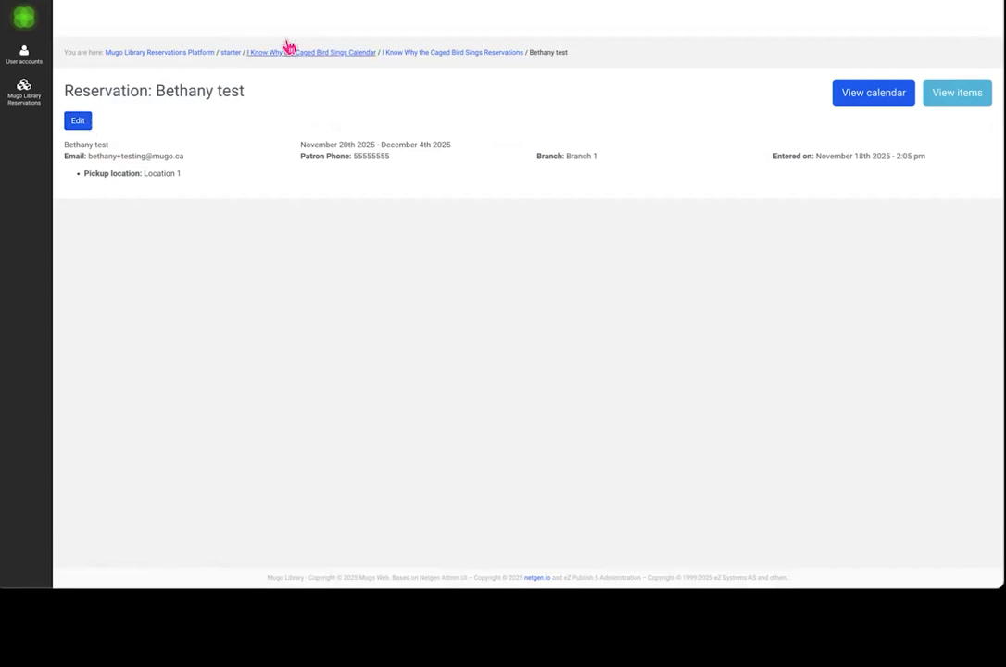
From the starter item list, open Forbidden Desert's booking request for January 6, 2026, and return to its calendar without submitting
left_click(229, 55)
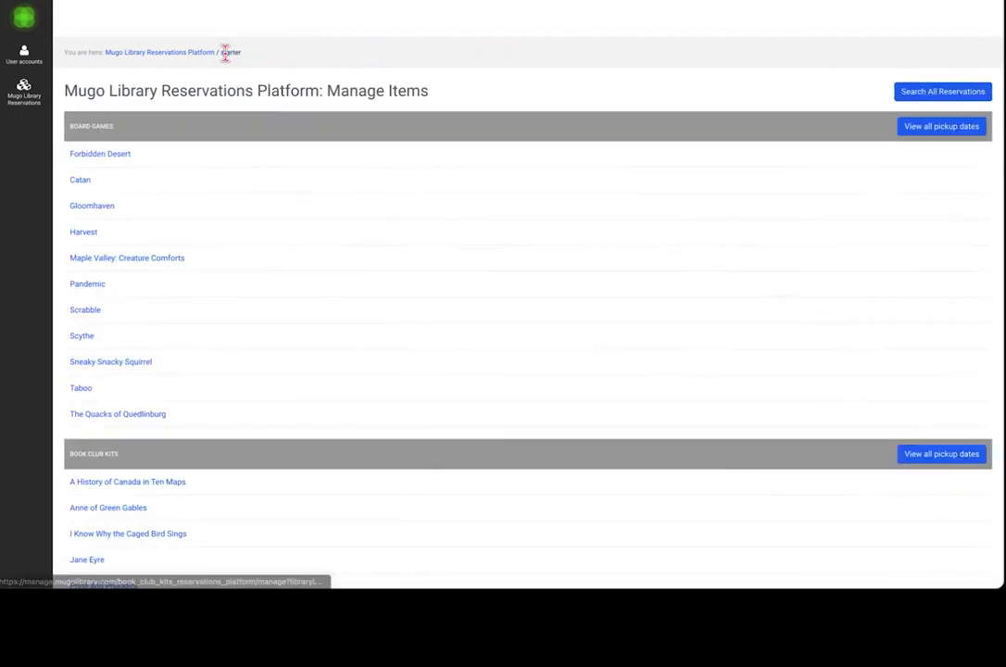
left_click(115, 160)
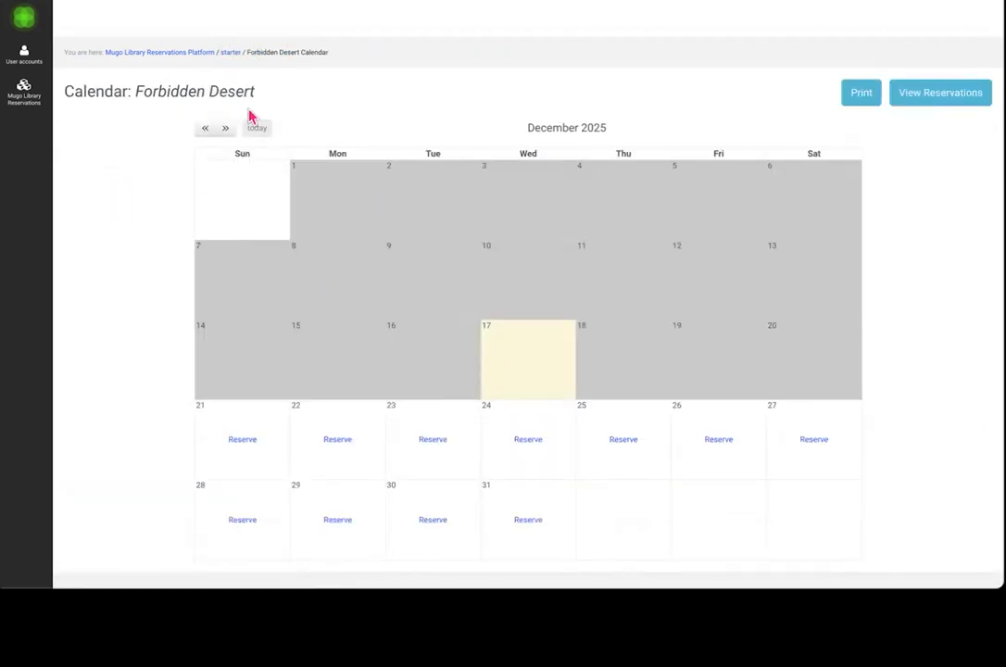
left_click(228, 132)
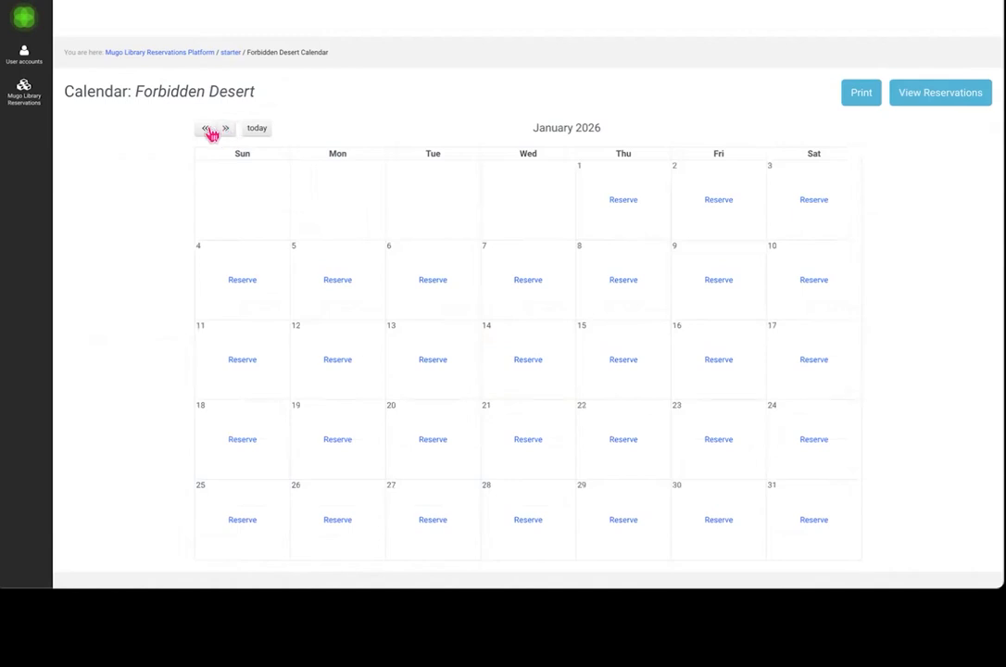
left_click(433, 280)
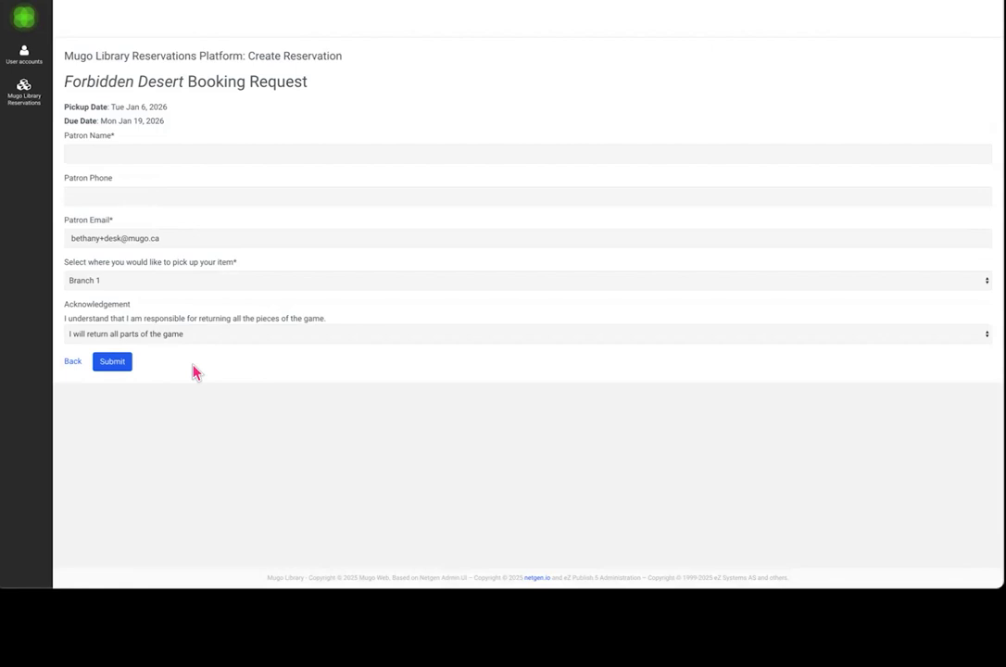
left_click(72, 363)
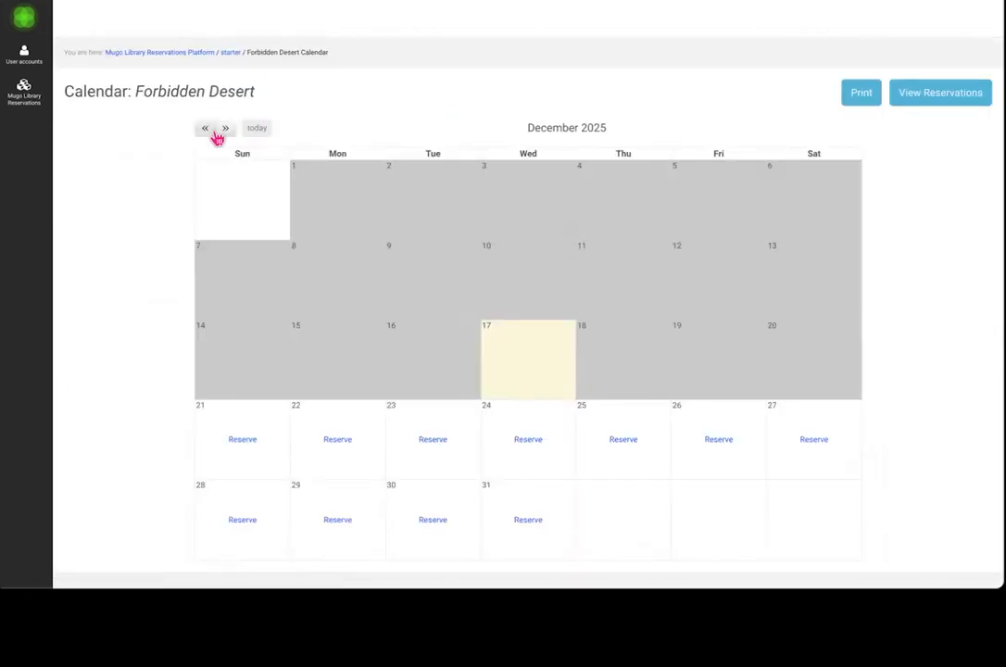
scroll(480, 561, "down", 1)
scroll(481, 561, "up", 1)
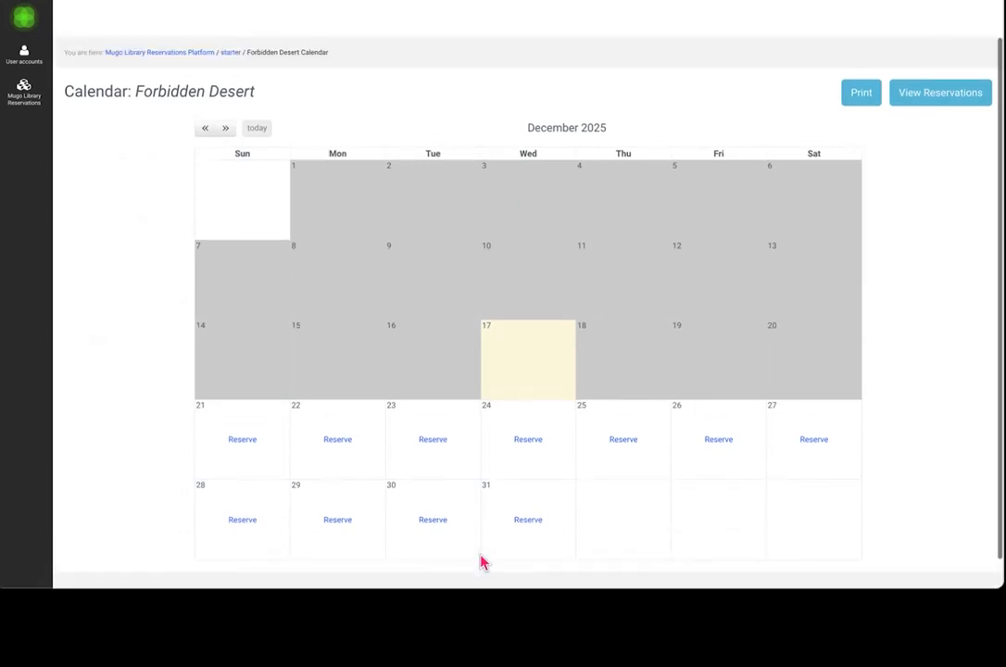
Return to the starter item list and review its board games, book club kits and cake pans
left_click(206, 56)
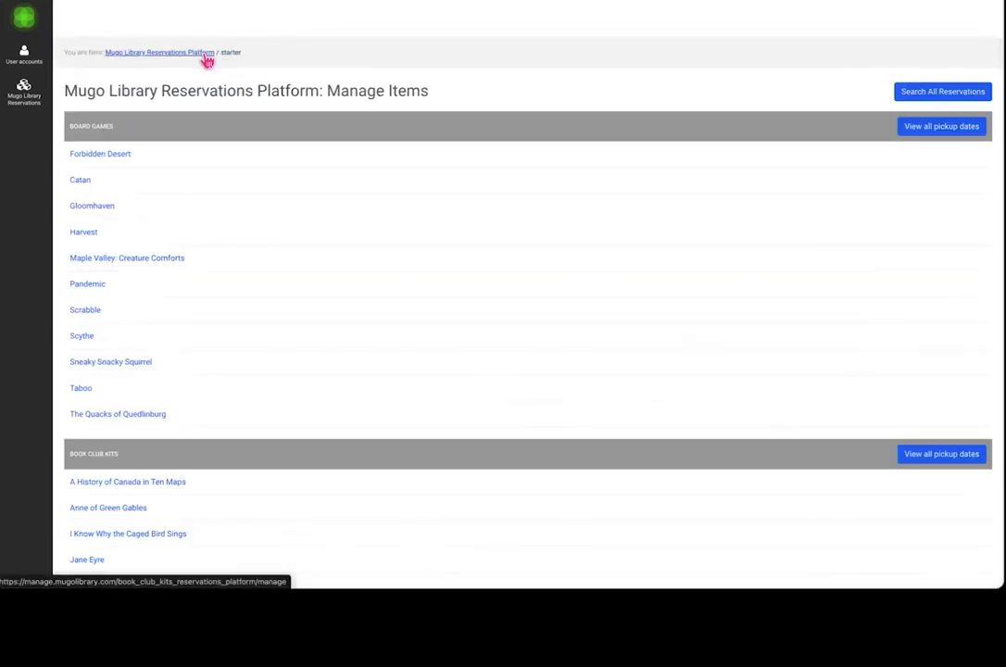
scroll(225, 468, "down", 5)
scroll(225, 469, "down", 5)
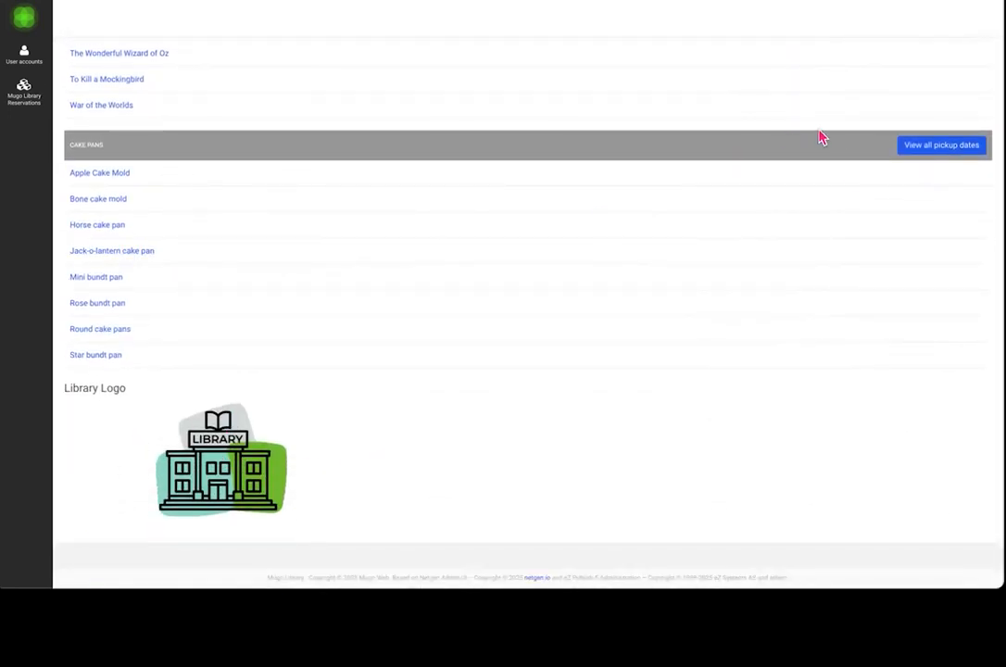
scroll(898, 191, "up", 5)
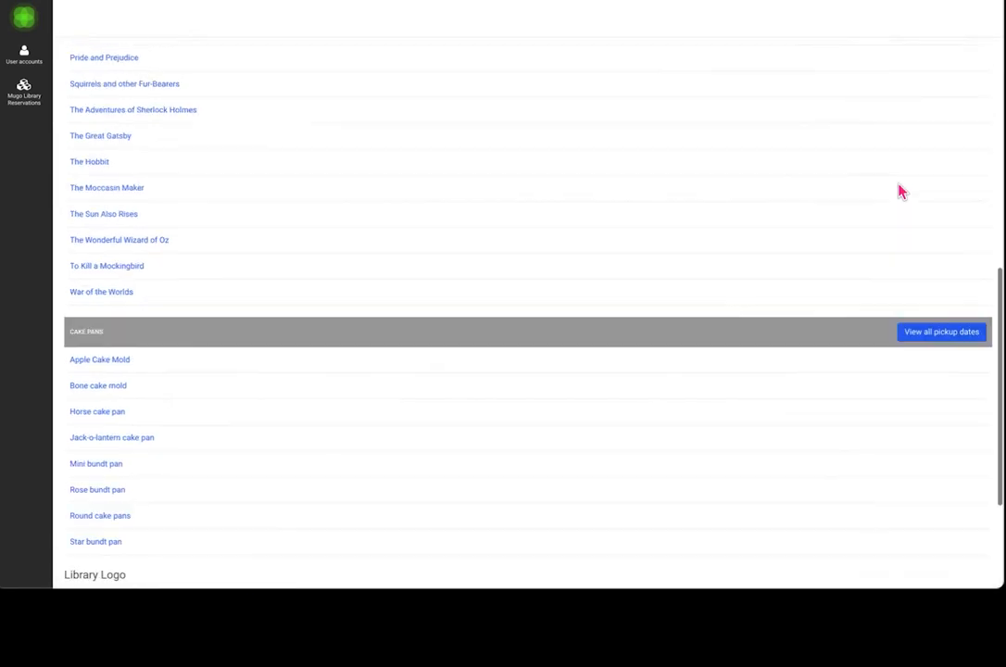
scroll(656, 377, "up", 1)
scroll(656, 377, "up", 3)
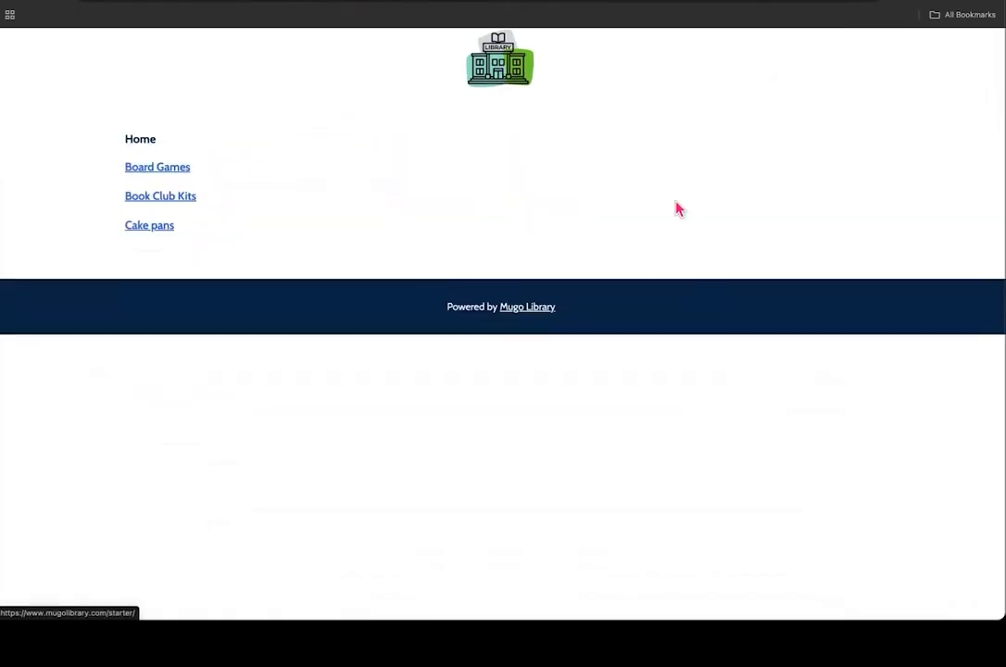
Switch to the patron-facing library site and open its Board Games page
left_click(151, 172)
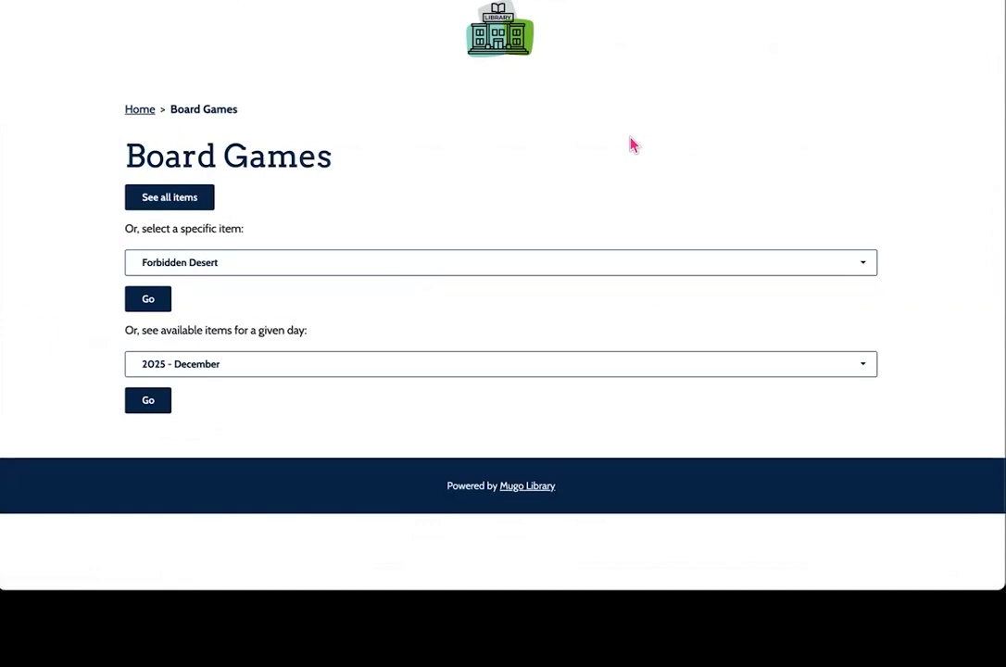